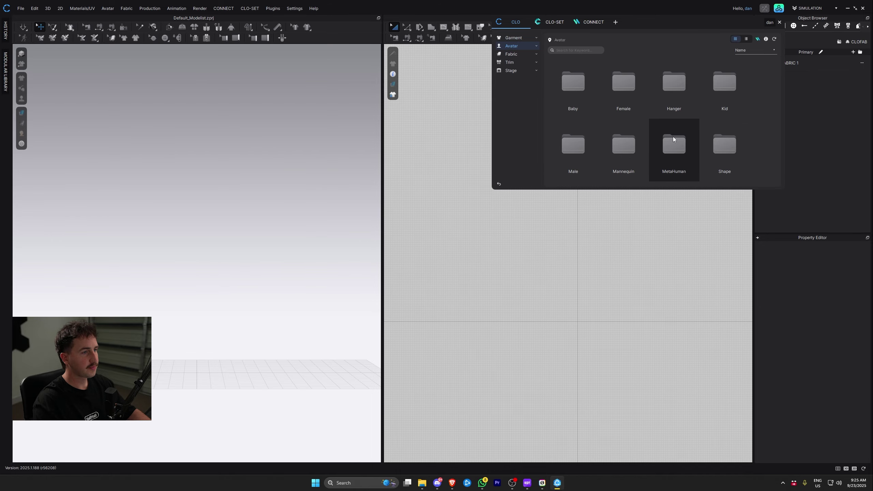
Step: Load the male mannequin avatar MV2.1_Mannequin.avt from the library's Mannequin folder and close the library
{"action": "double_click", "coordinate": [622, 139]}
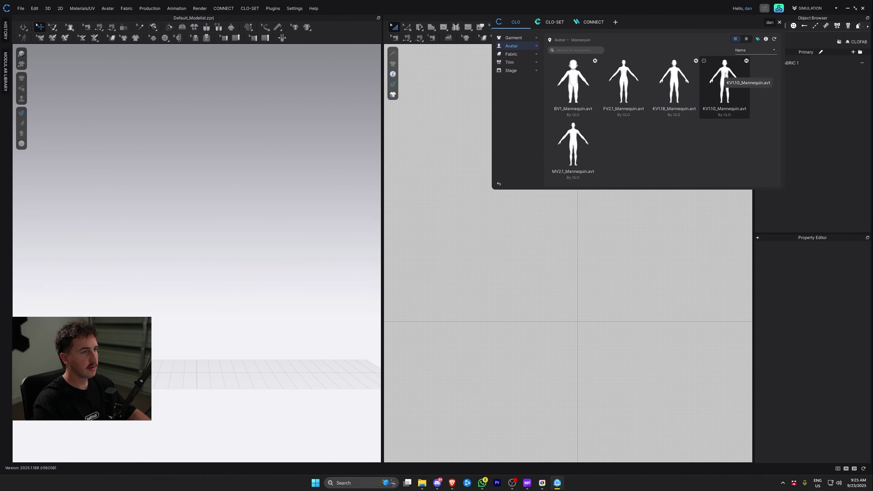
{"action": "left_click_drag", "start_coordinate": [576, 136], "coordinate": [569, 281]}
{"action": "left_click", "coordinate": [438, 267]}
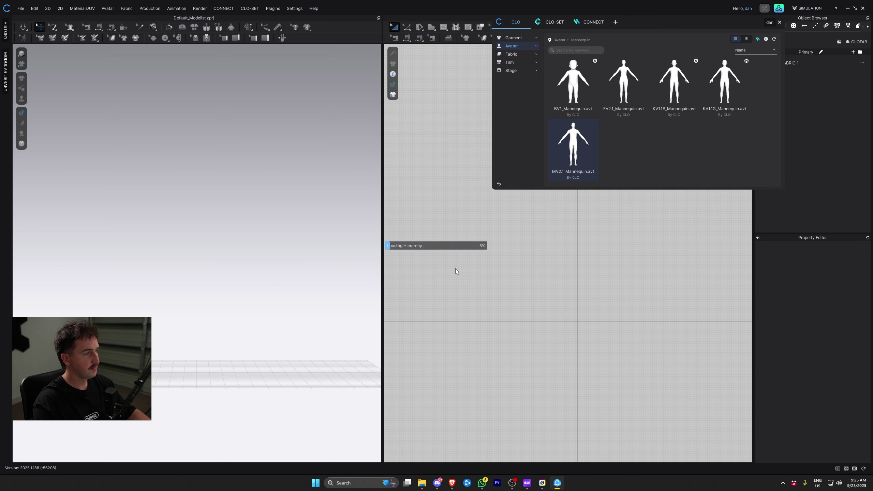
{"action": "left_click", "coordinate": [780, 22]}
{"action": "mouse_move", "coordinate": [183, 256]}
{"action": "right_mouse_down"}
{"action": "mouse_move", "coordinate": [245, 259]}
{"action": "mouse_move", "coordinate": [192, 269]}
{"action": "right_mouse_up"}
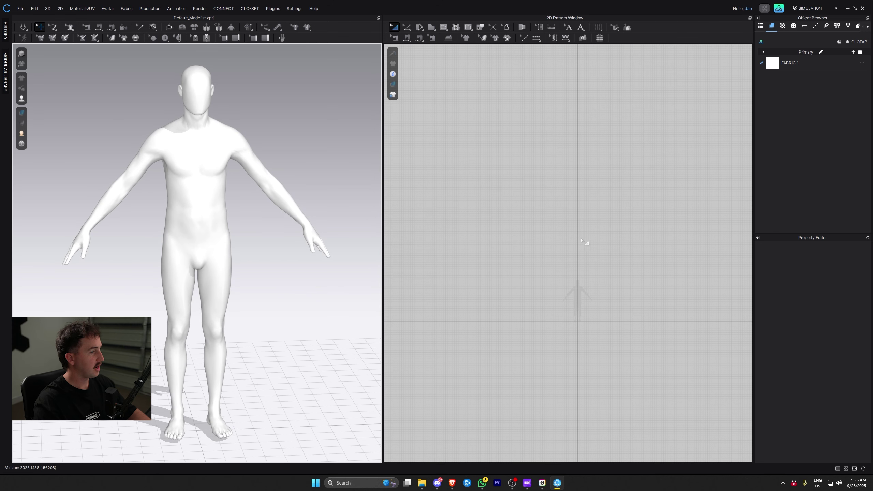
Step: Draw a left half-bodice panel over the avatar silhouette with a centre edge about 630 mm and a side edge about 417 mm long
{"action": "scroll", "coordinate": [578, 282], "scroll_direction": "down", "scroll_amount": 2}
{"action": "scroll", "coordinate": [577, 309], "scroll_direction": "up", "scroll_amount": 5}
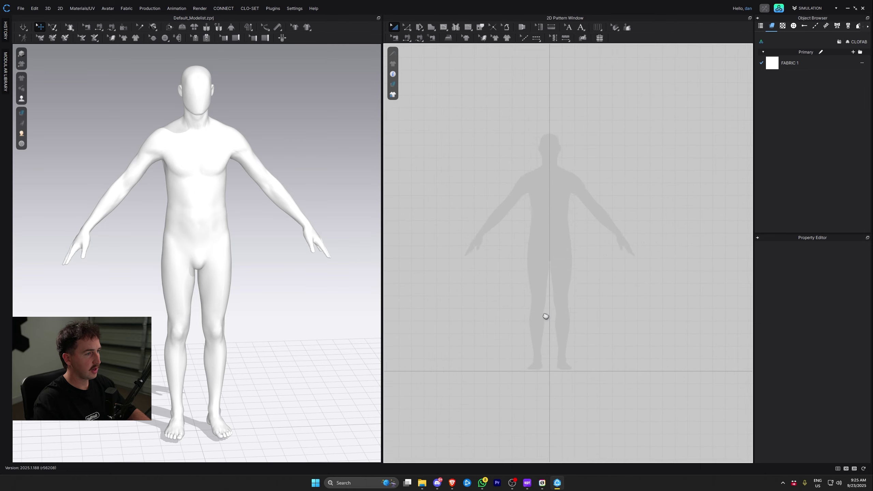
{"action": "left_click", "coordinate": [430, 28]}
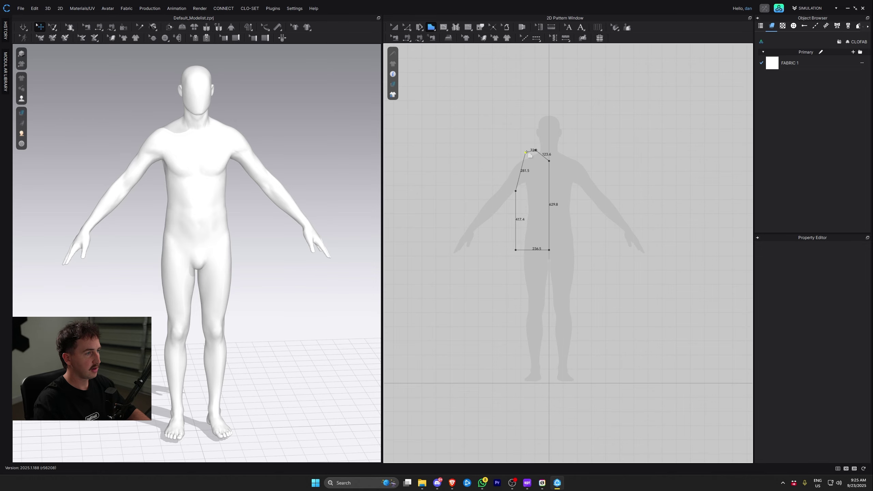
{"action": "left_click", "coordinate": [526, 152]}
{"action": "scroll", "coordinate": [554, 189], "scroll_direction": "up", "scroll_amount": 5}
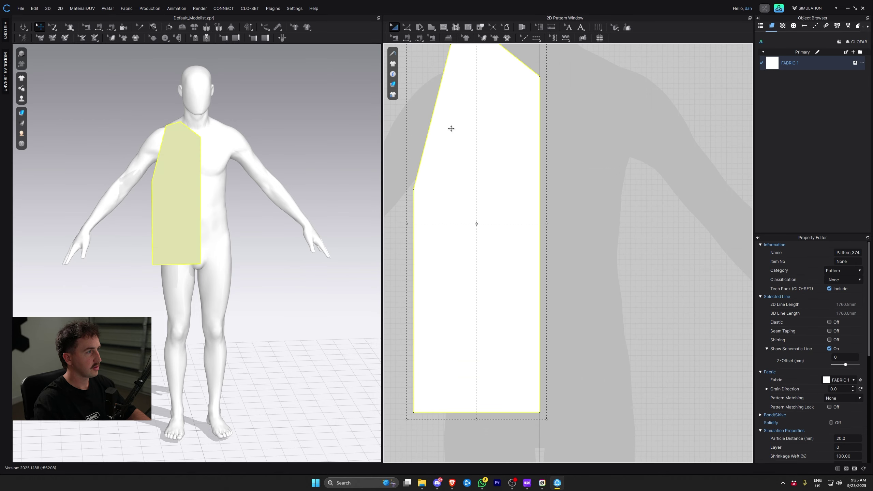
{"action": "scroll", "coordinate": [461, 141], "scroll_direction": "down", "scroll_amount": 5}
Step: Create a symmetric pattern with sewing from the half-bodice panel and place it on the other side of the centre line
{"action": "right_click", "coordinate": [477, 151]}
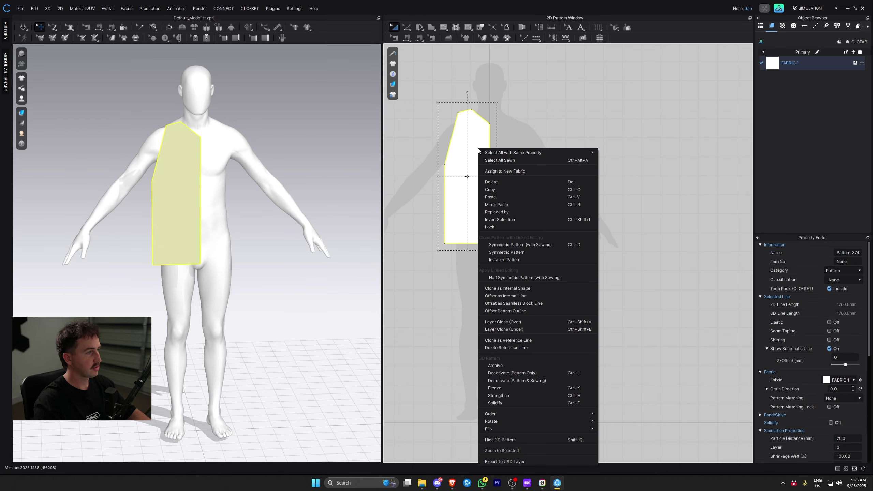
{"action": "left_click", "coordinate": [562, 245]}
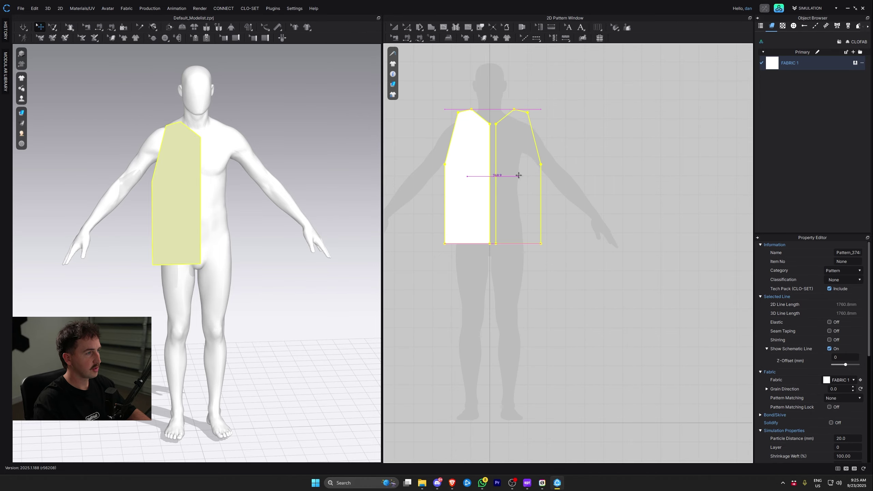
{"action": "left_click", "coordinate": [529, 177]}
Step: Shift the original half panel away from its mirrored copy in 2D and 3D, leaving a narrow centre gap
{"action": "scroll", "coordinate": [495, 154], "scroll_direction": "up", "scroll_amount": 5}
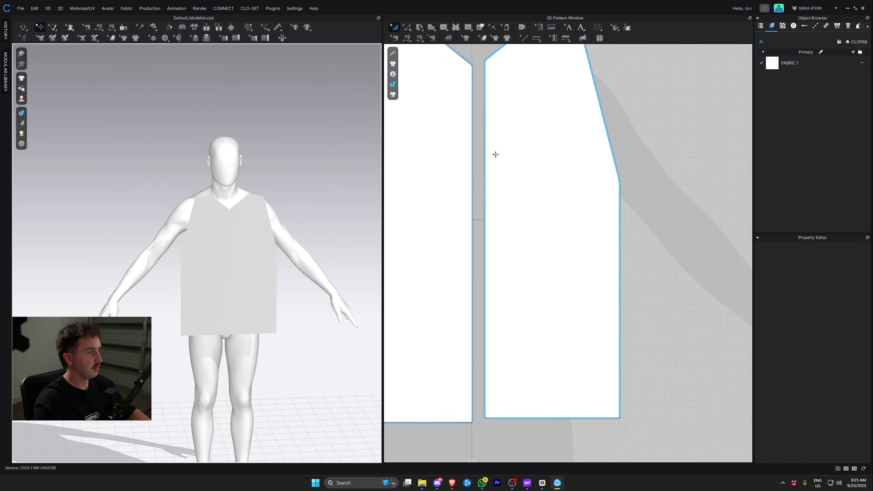
{"action": "scroll", "coordinate": [621, 179], "scroll_direction": "down", "scroll_amount": 3}
{"action": "left_click", "coordinate": [590, 211]}
{"action": "left_click_drag", "start_coordinate": [590, 210], "coordinate": [584, 211]}
{"action": "left_click_drag", "start_coordinate": [230, 266], "coordinate": [224, 265]}
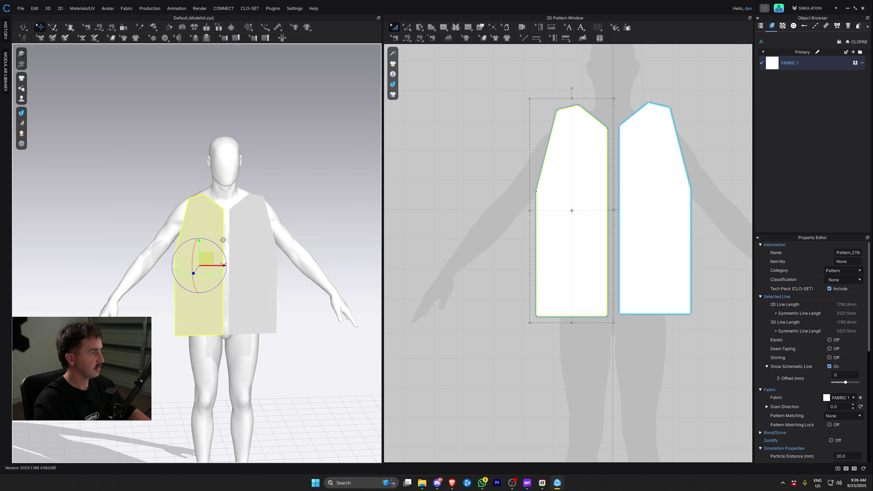
{"action": "left_click_drag", "start_coordinate": [574, 230], "coordinate": [574, 228]}
Step: Select both front panels and move them slightly upward together in the pattern window
{"action": "left_click", "coordinate": [653, 249]}
{"action": "left_click_drag", "start_coordinate": [591, 263], "coordinate": [592, 255], "text": "shift"}
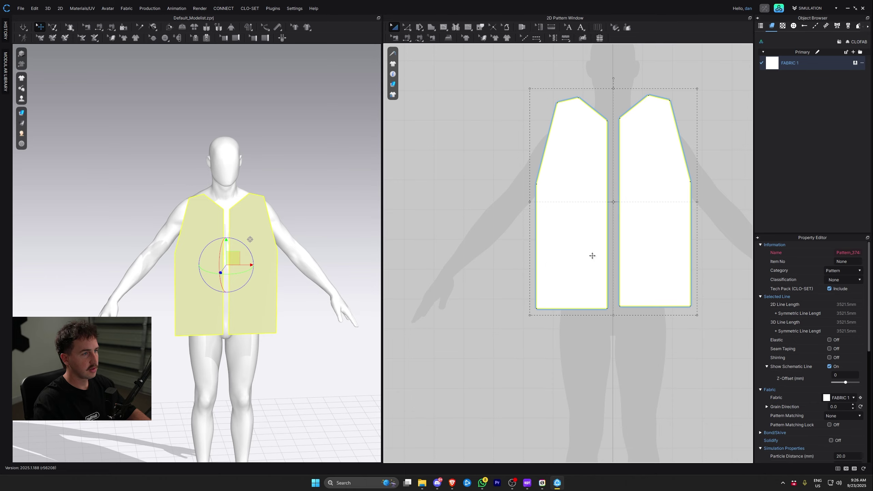
{"action": "left_click", "coordinate": [613, 245]}
{"action": "scroll", "coordinate": [650, 228], "scroll_direction": "down", "scroll_amount": 5}
{"action": "scroll", "coordinate": [663, 237], "scroll_direction": "up", "scroll_amount": 4}
{"action": "left_click", "coordinate": [575, 247]}
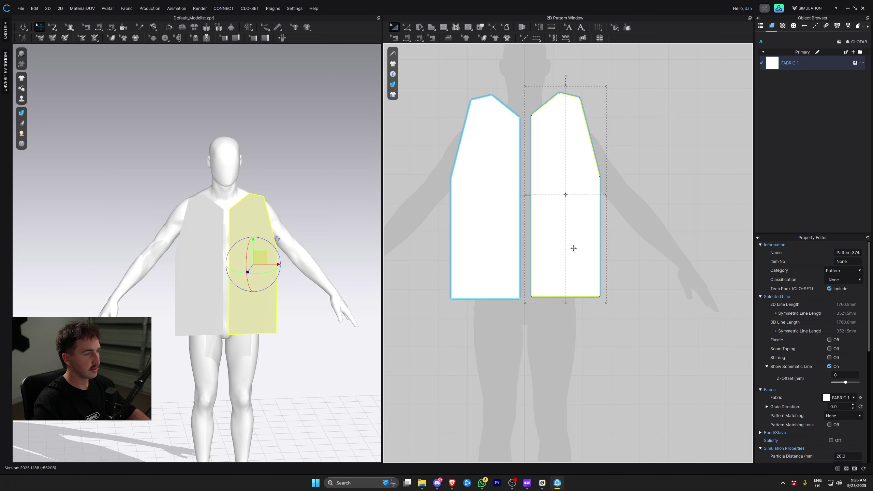
{"action": "left_click", "coordinate": [607, 202]}
Step: Bend the straight armhole edge of the left front panel into an inward curve with Edit Curvature
{"action": "scroll", "coordinate": [608, 202], "scroll_direction": "down", "scroll_amount": 2}
{"action": "middle_click_drag", "start_coordinate": [608, 202], "coordinate": [633, 255]}
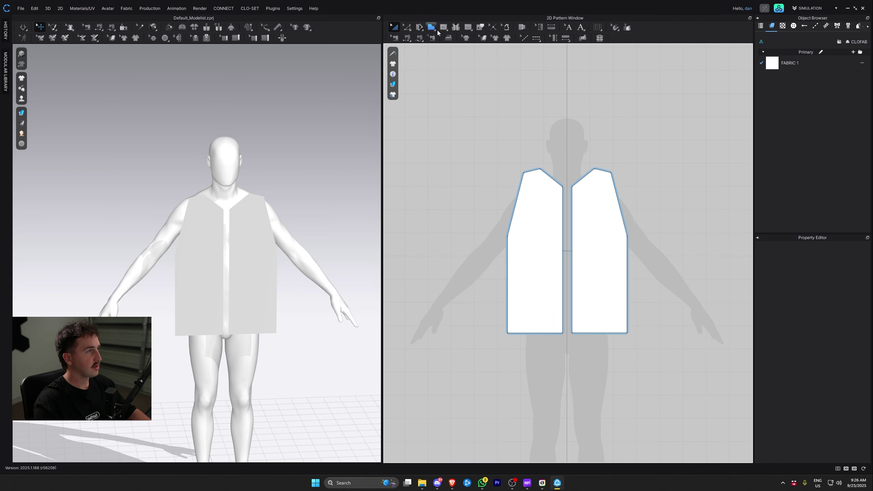
{"action": "left_click", "coordinate": [406, 27]}
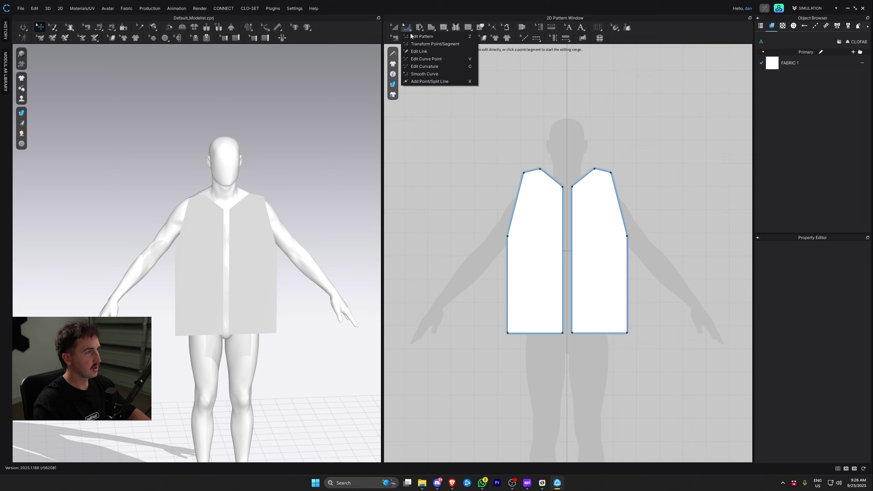
{"action": "left_click", "coordinate": [439, 66]}
{"action": "left_click_drag", "start_coordinate": [519, 210], "coordinate": [526, 218]}
{"action": "scroll", "coordinate": [562, 206], "scroll_direction": "up", "scroll_amount": 3}
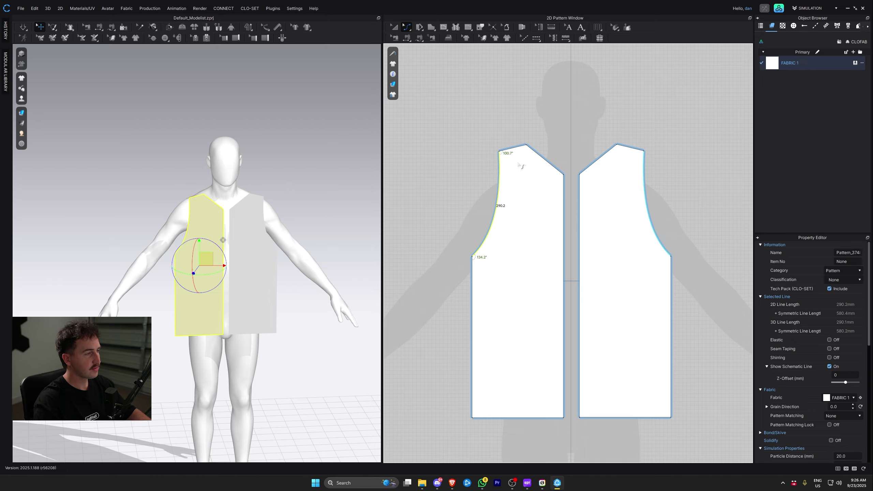
Step: Move the left front panel's shoulder tip outward to widen the shoulder, and refine the armhole curve
{"action": "key", "text": "v"}
{"action": "left_click_drag", "start_coordinate": [504, 157], "coordinate": [484, 161]}
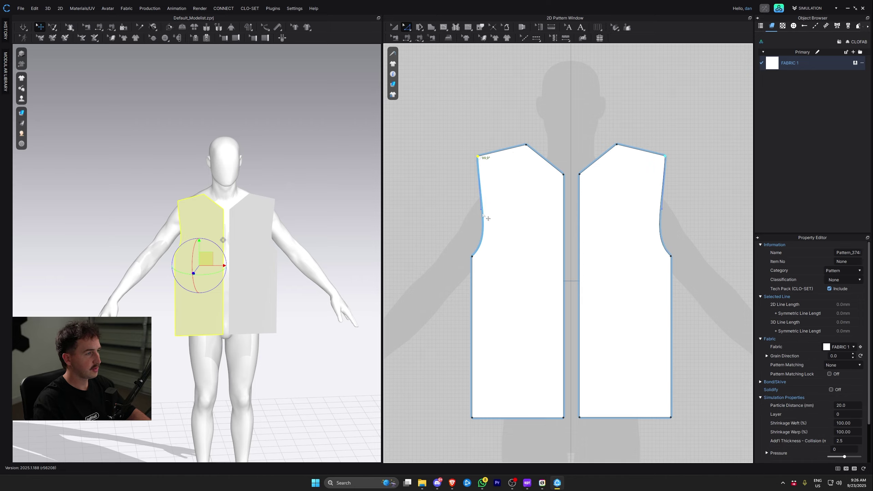
{"action": "left_click_drag", "start_coordinate": [485, 215], "coordinate": [489, 201]}
{"action": "scroll", "coordinate": [527, 261], "scroll_direction": "down", "scroll_amount": 3}
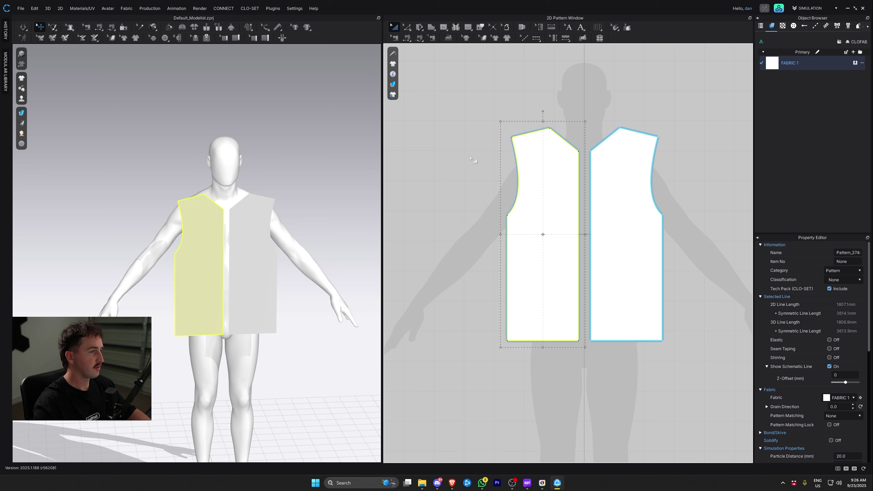
Step: Move the left front panel's neck-shoulder point slightly down and inward, and curve the neckline edge into a scoop
{"action": "key", "text": "z"}
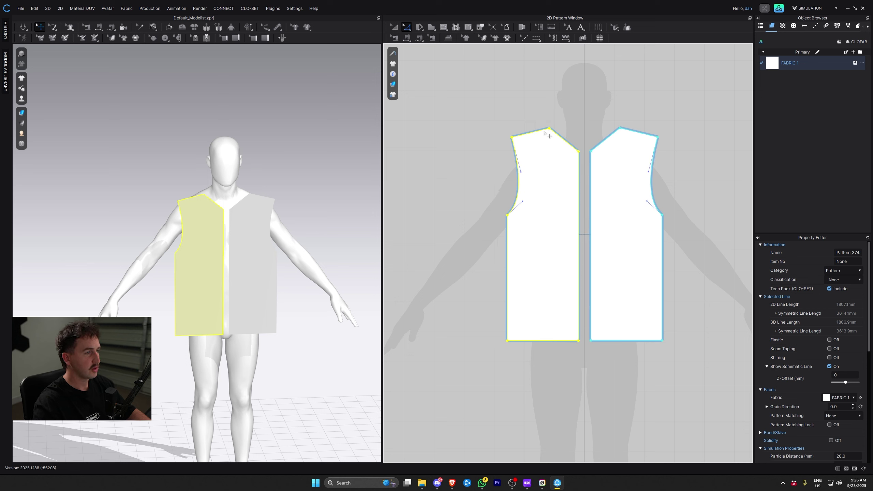
{"action": "left_click_drag", "start_coordinate": [553, 131], "coordinate": [553, 132]}
{"action": "left_click", "coordinate": [407, 27]}
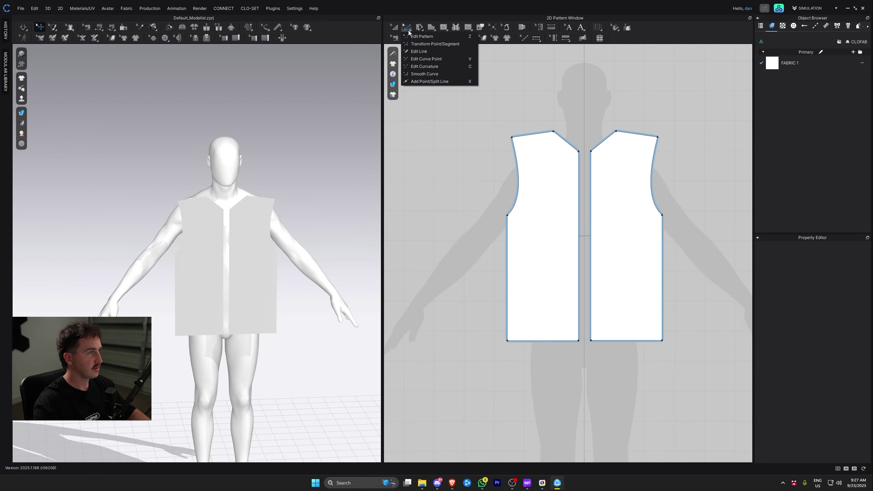
{"action": "left_click", "coordinate": [441, 74]}
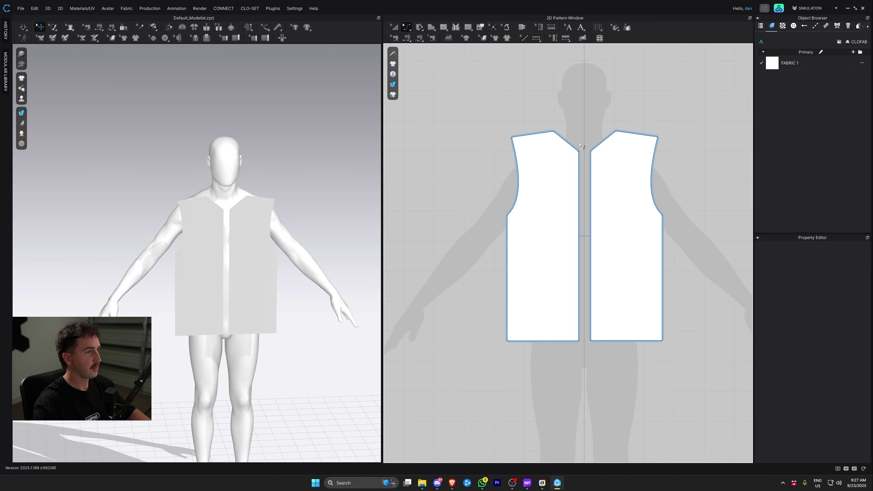
{"action": "left_click", "coordinate": [571, 145]}
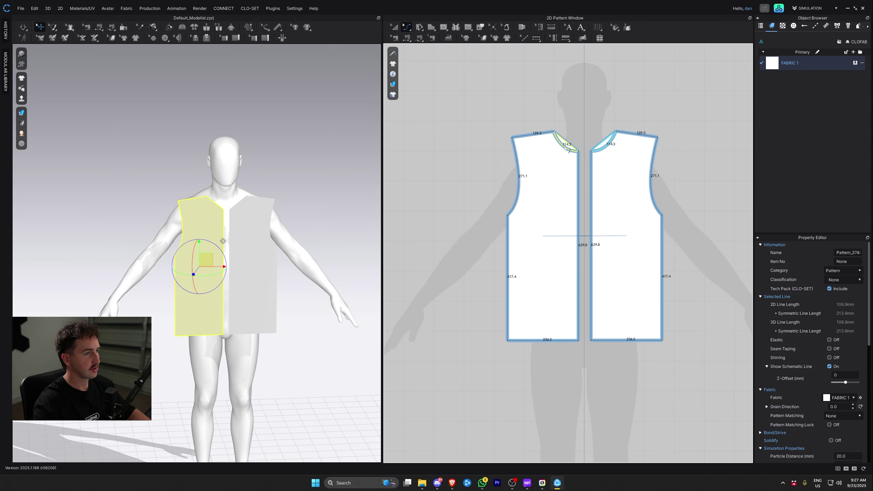
{"action": "left_click_drag", "start_coordinate": [564, 147], "coordinate": [564, 147]}
Step: Lower the left front panel's underarm point and shoulder tip, and reshape the armhole curve with its handles
{"action": "key", "text": "z"}
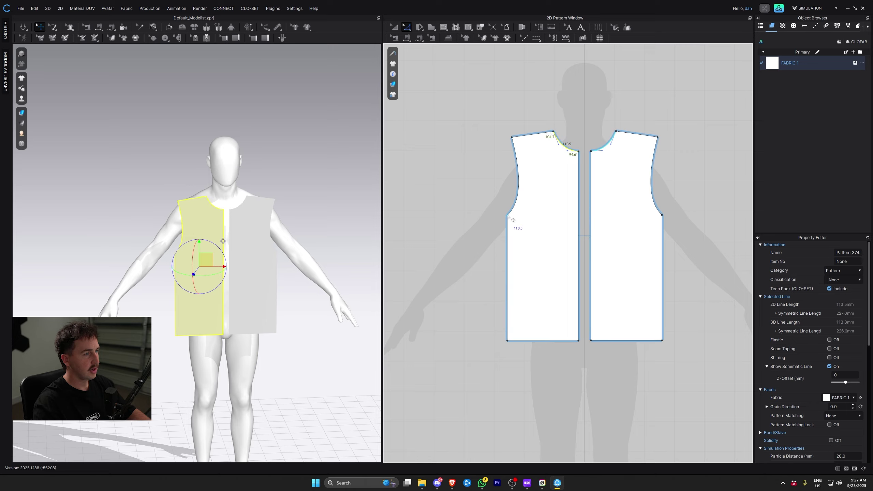
{"action": "left_click", "coordinate": [507, 216]}
{"action": "left_click_drag", "start_coordinate": [512, 223], "coordinate": [517, 245]}
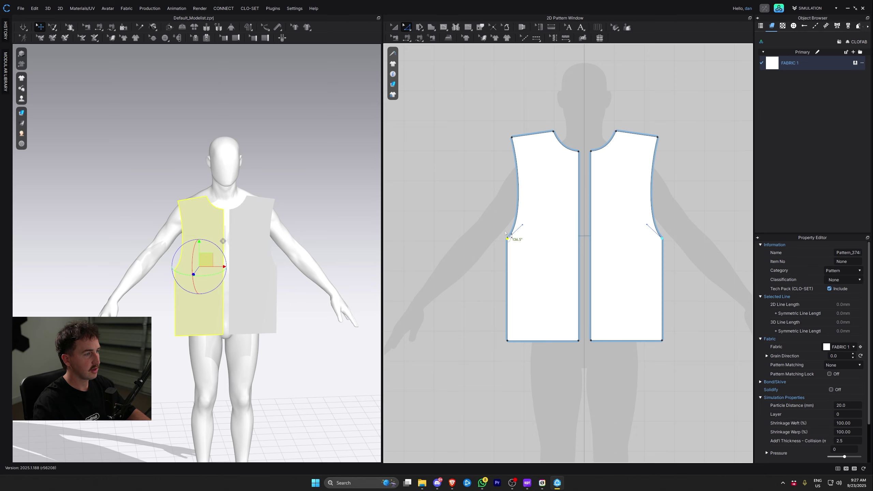
{"action": "left_click_drag", "start_coordinate": [517, 141], "coordinate": [519, 150]}
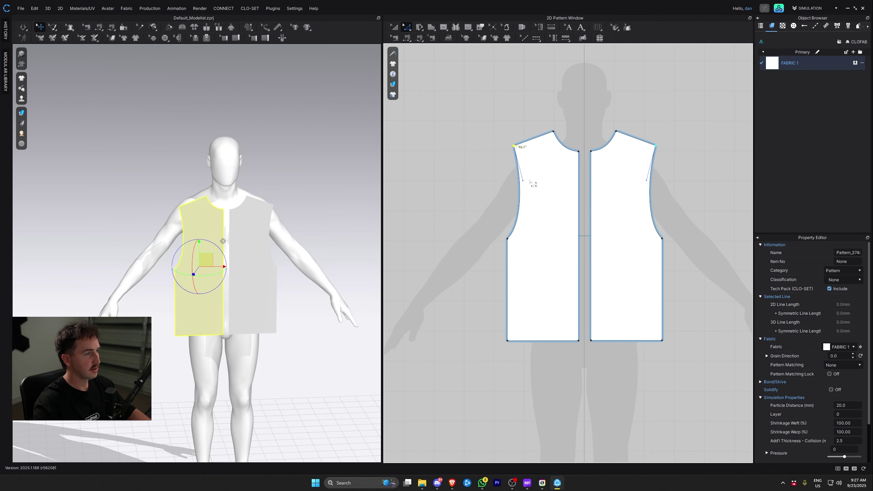
{"action": "left_click_drag", "start_coordinate": [523, 180], "coordinate": [532, 179]}
{"action": "left_click_drag", "start_coordinate": [515, 147], "coordinate": [508, 152]}
{"action": "left_click_drag", "start_coordinate": [526, 185], "coordinate": [520, 187]}
{"action": "left_click", "coordinate": [471, 183]}
Step: Sew the centre edges of the two front panels together with segment sewing
{"action": "scroll", "coordinate": [585, 247], "scroll_direction": "down", "scroll_amount": 5}
{"action": "right_click_drag", "start_coordinate": [345, 256], "coordinate": [294, 218]}
{"action": "scroll", "coordinate": [599, 233], "scroll_direction": "up", "scroll_amount": 3}
{"action": "key", "text": "n"}
{"action": "left_click", "coordinate": [585, 227]}
{"action": "left_click", "coordinate": [579, 231]}
{"action": "right_click_drag", "start_coordinate": [658, 230], "coordinate": [592, 223]}
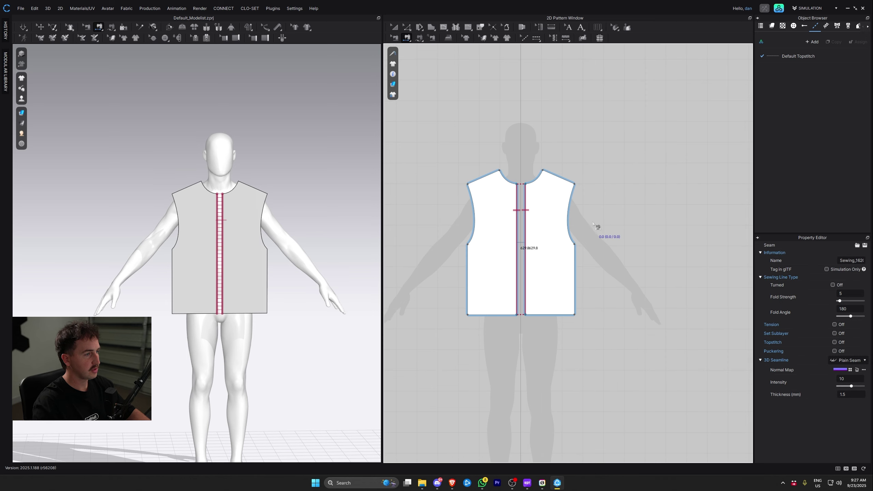
{"action": "scroll", "coordinate": [584, 221], "scroll_direction": "up", "scroll_amount": 3}
{"action": "middle_click_drag", "start_coordinate": [583, 221], "coordinate": [634, 210]}
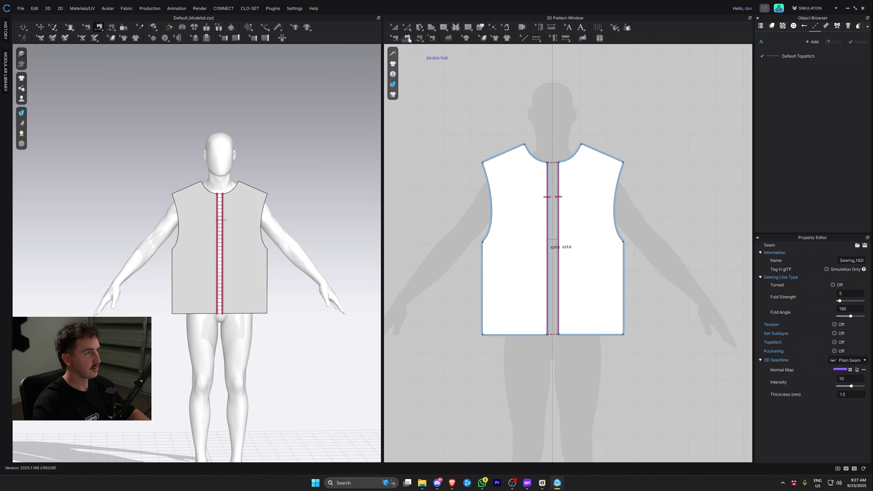
{"action": "left_click", "coordinate": [408, 39]}
{"action": "left_click", "coordinate": [423, 49]}
{"action": "scroll", "coordinate": [513, 184], "scroll_direction": "down", "scroll_amount": 3}
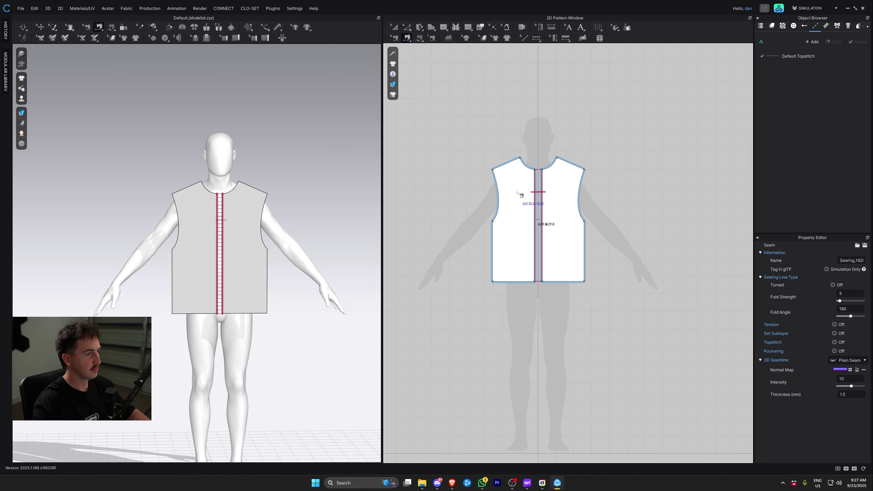
Step: Copy the left front panel and paste the duplicate directly on top of the original
{"action": "key", "text": "a"}
{"action": "left_click", "coordinate": [516, 192]}
{"action": "middle_click_drag", "start_coordinate": [515, 199], "coordinate": [530, 202]}
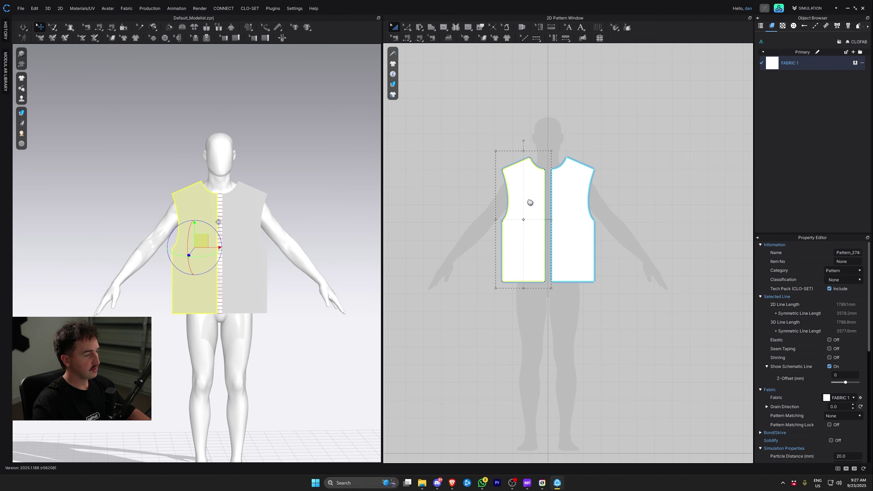
{"action": "key", "text": "ctrl+c"}
{"action": "key", "text": "ctrl+v"}
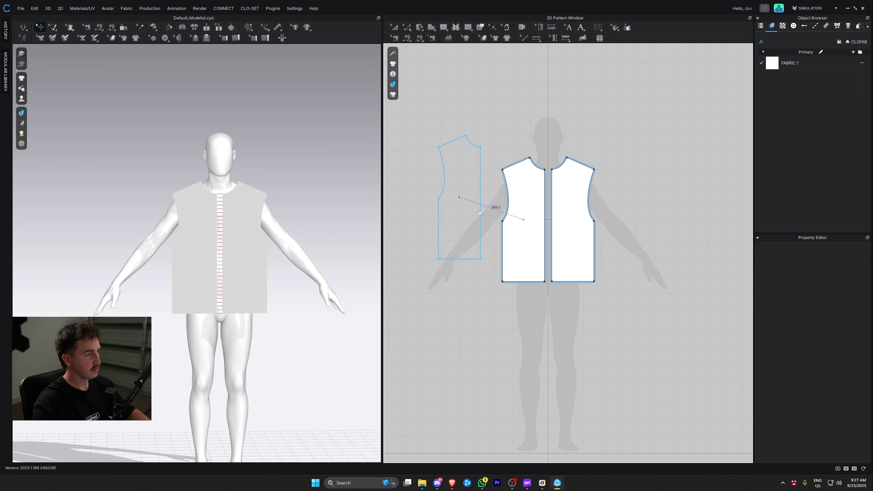
{"action": "left_click", "coordinate": [524, 220]}
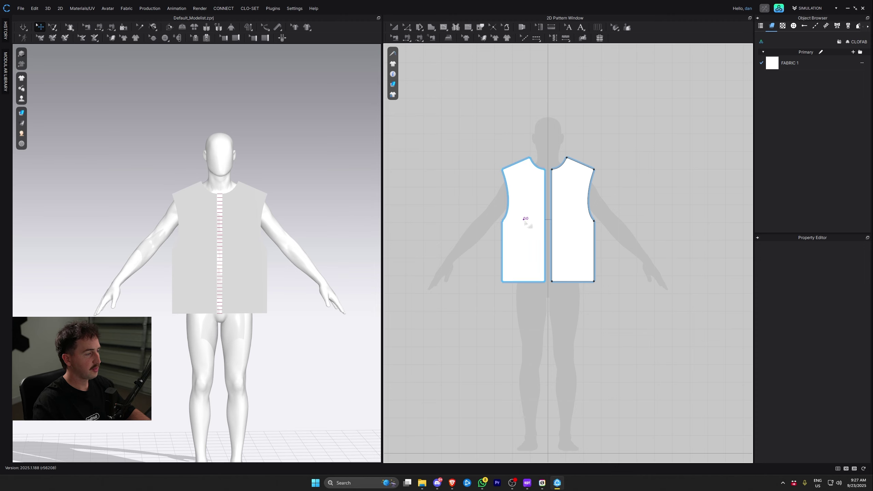
{"action": "left_click", "coordinate": [525, 220]}
Step: Move the duplicated panel behind the avatar in 3D and above the front panels in the pattern window
{"action": "key", "text": "6"}
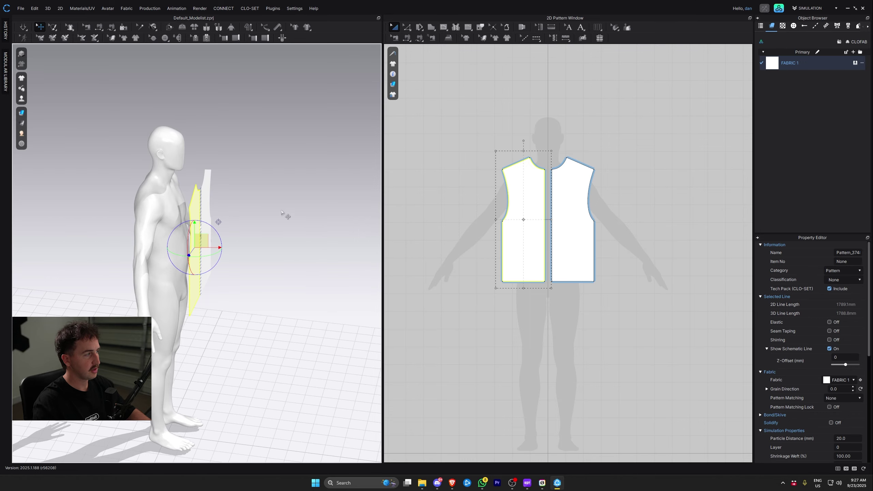
{"action": "left_click_drag", "start_coordinate": [220, 247], "coordinate": [148, 247]}
{"action": "right_click_drag", "start_coordinate": [225, 244], "coordinate": [280, 231]}
{"action": "left_click_drag", "start_coordinate": [515, 227], "coordinate": [526, 59]}
{"action": "left_click", "coordinate": [617, 340]}
{"action": "middle_click_drag", "start_coordinate": [579, 127], "coordinate": [553, 226]}
{"action": "left_click_drag", "start_coordinate": [505, 187], "coordinate": [495, 164]}
{"action": "left_click", "coordinate": [565, 149]}
Step: Create a symmetric pattern with sewing from the back panel and place it beside the original
{"action": "right_click", "coordinate": [497, 154]}
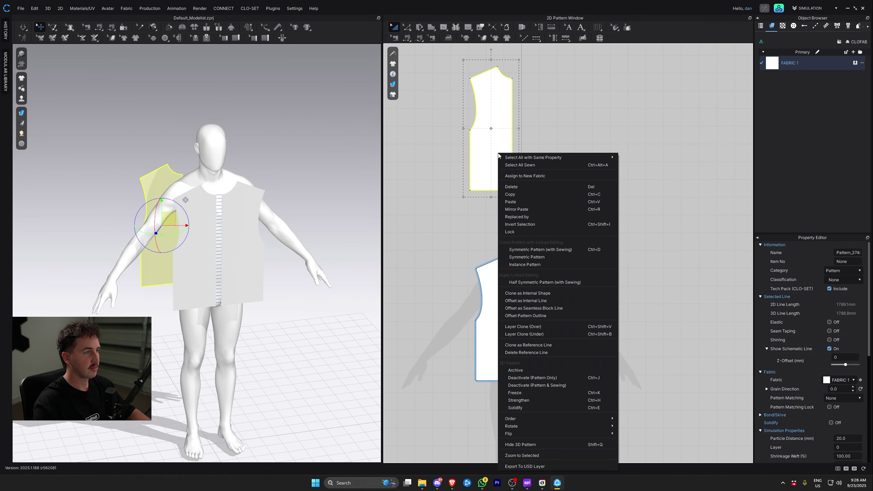
{"action": "left_click", "coordinate": [548, 250]}
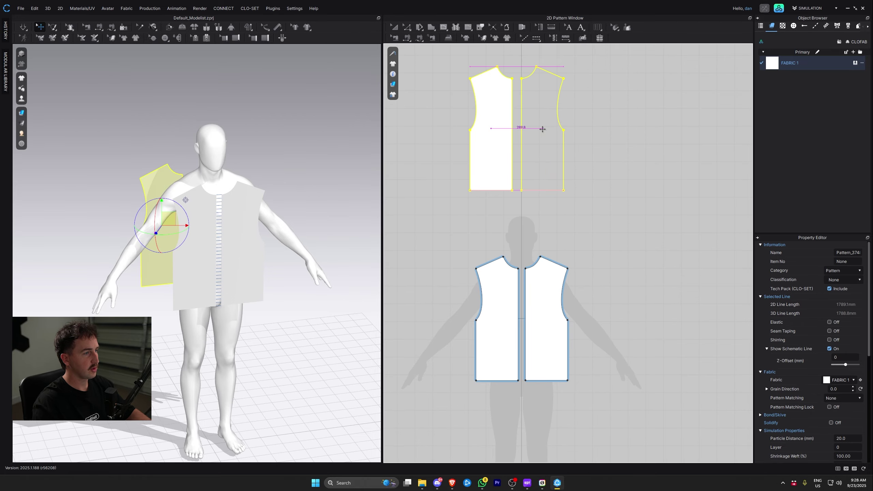
{"action": "left_click", "coordinate": [547, 129]}
Step: Adjust the two back halves sideways in 3D so they sit behind the avatar with a narrow centre gap
{"action": "right_click_drag", "start_coordinate": [237, 238], "coordinate": [366, 214]}
{"action": "left_click_drag", "start_coordinate": [187, 226], "coordinate": [171, 226]}
{"action": "left_click", "coordinate": [84, 228]}
{"action": "left_click_drag", "start_coordinate": [106, 226], "coordinate": [123, 227]}
{"action": "left_click", "coordinate": [220, 216]}
Step: Sew the centre edges of the two back panels together with segment sewing
{"action": "right_click_drag", "start_coordinate": [220, 217], "coordinate": [201, 233]}
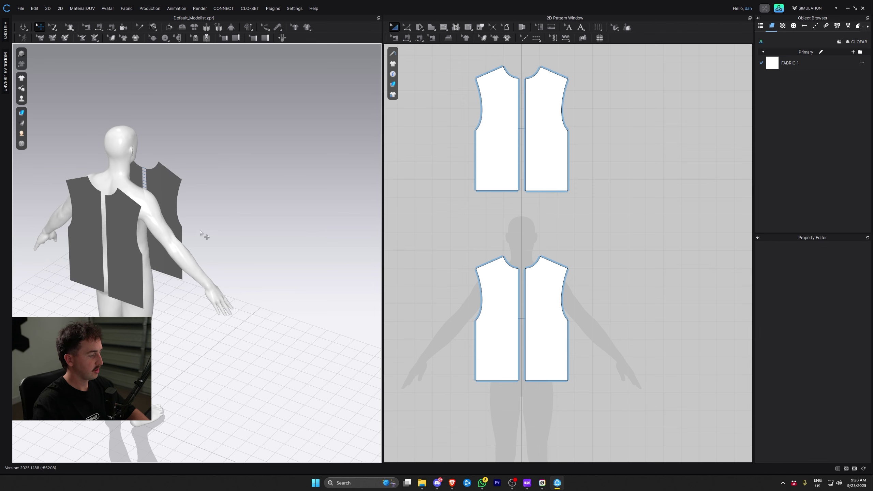
{"action": "key", "text": "n"}
{"action": "left_click", "coordinate": [106, 240]}
{"action": "left_click", "coordinate": [103, 240]}
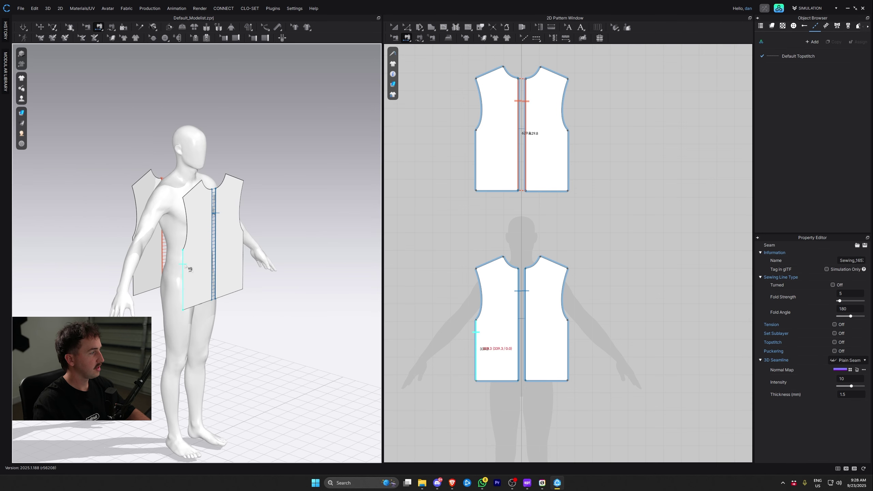
Step: Sew the front panels' side edges below the armholes to the matching side edges of the back panels
{"action": "left_click", "coordinate": [478, 346]}
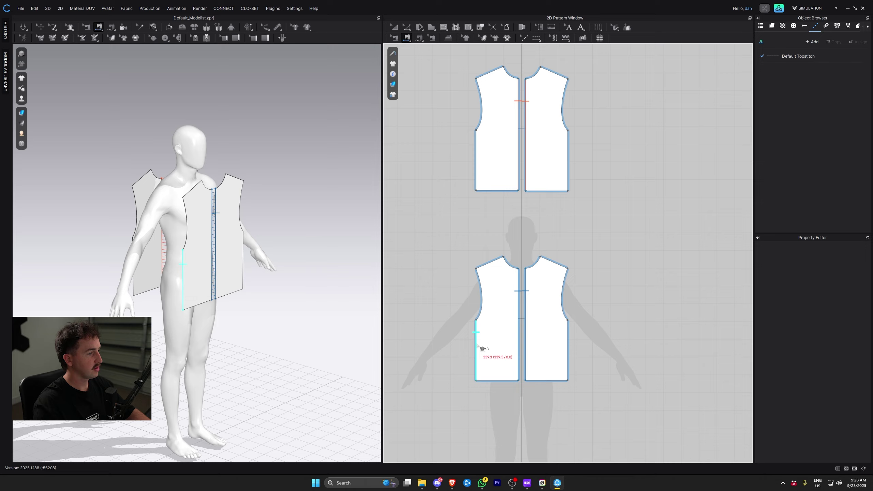
{"action": "left_click", "coordinate": [478, 149]}
{"action": "right_click", "coordinate": [663, 267]}
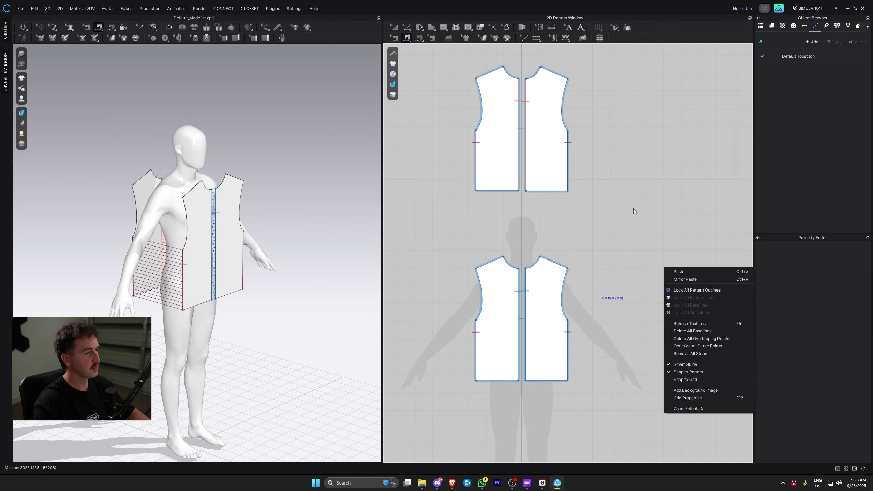
{"action": "left_click", "coordinate": [393, 29]}
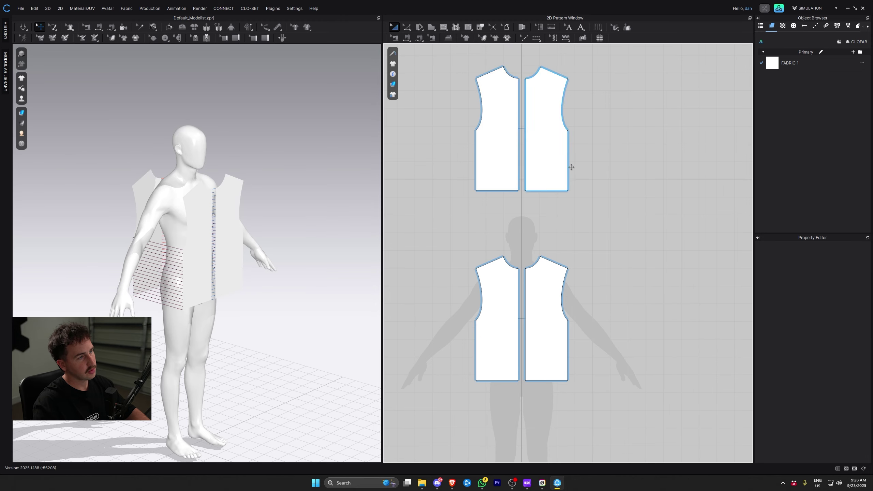
Step: Sew the front shoulder edges to the matching back shoulder edges with segment sewing
{"action": "mouse_move", "coordinate": [229, 279]}
{"action": "right_mouse_down"}
{"action": "mouse_move", "coordinate": [169, 285]}
{"action": "mouse_move", "coordinate": [240, 282]}
{"action": "mouse_move", "coordinate": [220, 283]}
{"action": "right_mouse_up"}
{"action": "key", "text": "n"}
{"action": "left_click", "coordinate": [498, 261]}
{"action": "middle_click_drag", "start_coordinate": [414, 259], "coordinate": [458, 264]}
{"action": "left_click", "coordinate": [542, 74]}
Step: Simulate the sewn panels onto the avatar and examine the fit around the underarm
{"action": "right_click_drag", "start_coordinate": [282, 231], "coordinate": [200, 249]}
{"action": "scroll", "coordinate": [224, 269], "scroll_direction": "up", "scroll_amount": 3}
{"action": "key", "text": "space"}
{"action": "scroll", "coordinate": [205, 255], "scroll_direction": "up", "scroll_amount": 6}
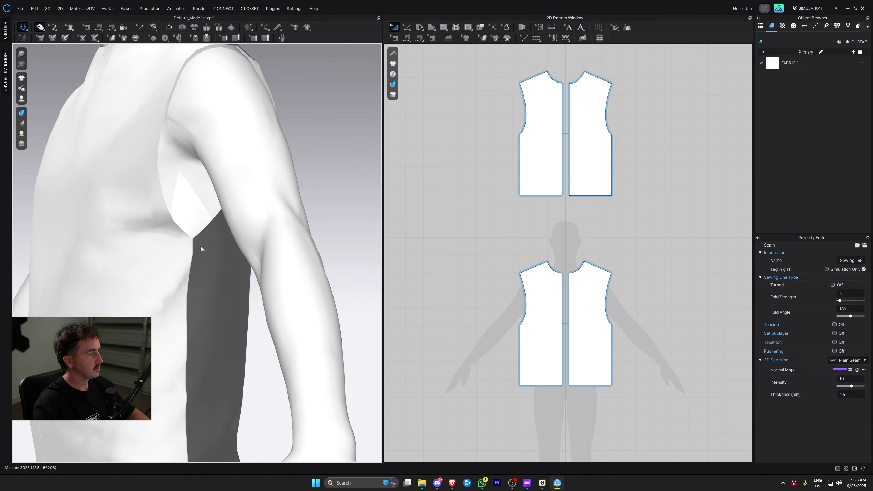
{"action": "scroll", "coordinate": [502, 331], "scroll_direction": "up", "scroll_amount": 5}
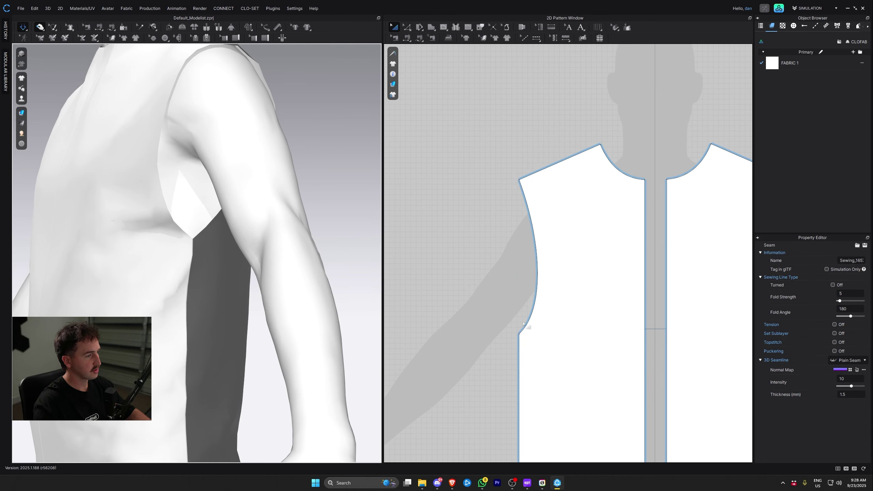
Step: Reshape the front panels' armhole curve so it rounds more fully into the underarm point
{"action": "scroll", "coordinate": [520, 337], "scroll_direction": "down", "scroll_amount": 5}
{"action": "key", "text": "z"}
{"action": "left_click", "coordinate": [497, 392]}
{"action": "middle_click_drag", "start_coordinate": [516, 402], "coordinate": [510, 347]}
{"action": "scroll", "coordinate": [506, 343], "scroll_direction": "up", "scroll_amount": 4}
{"action": "left_click_drag", "start_coordinate": [498, 303], "coordinate": [502, 328]}
Step: Round the lower armhole curve of the back panels into the underarm point to match the front
{"action": "scroll", "coordinate": [505, 310], "scroll_direction": "down", "scroll_amount": 2}
{"action": "middle_click_drag", "start_coordinate": [504, 179], "coordinate": [500, 408]}
{"action": "middle_click_drag", "start_coordinate": [503, 106], "coordinate": [511, 271]}
{"action": "left_click", "coordinate": [498, 269]}
{"action": "left_click_drag", "start_coordinate": [505, 269], "coordinate": [507, 288]}
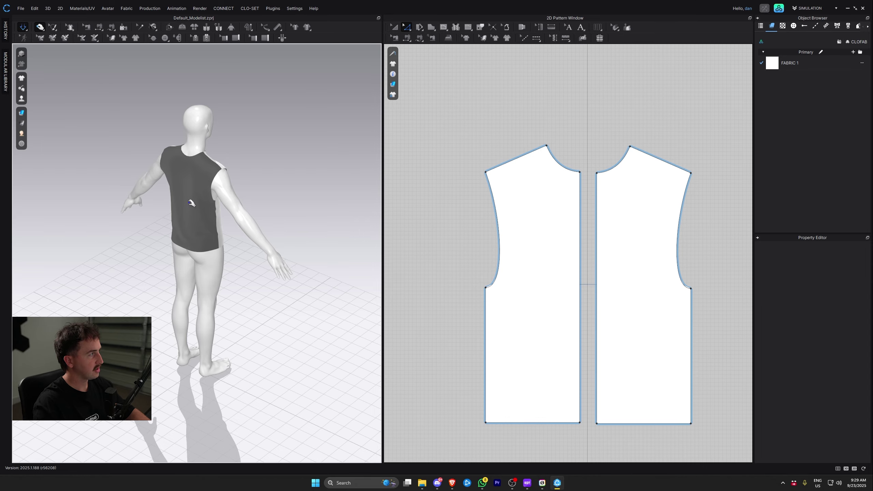
Step: Preview the garment with the Thick Textured Surface rendering style and switch back to Textured Surface
{"action": "left_click", "coordinate": [21, 113]}
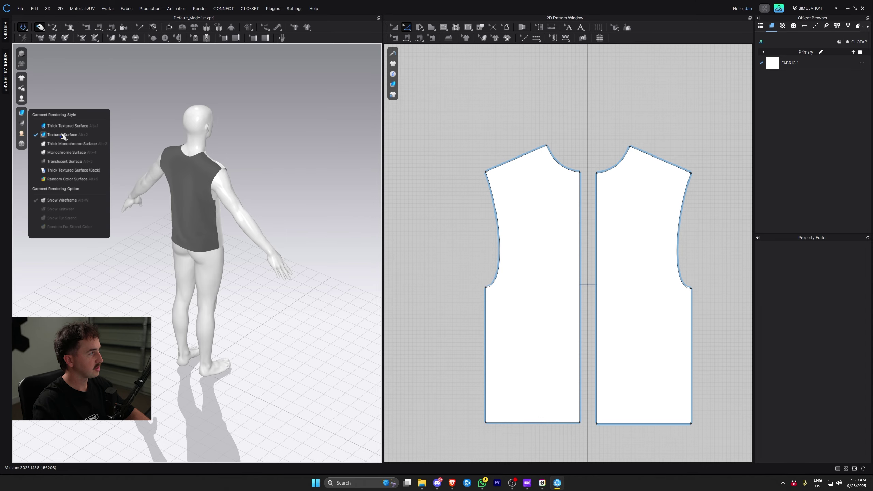
{"action": "left_click", "coordinate": [72, 128]}
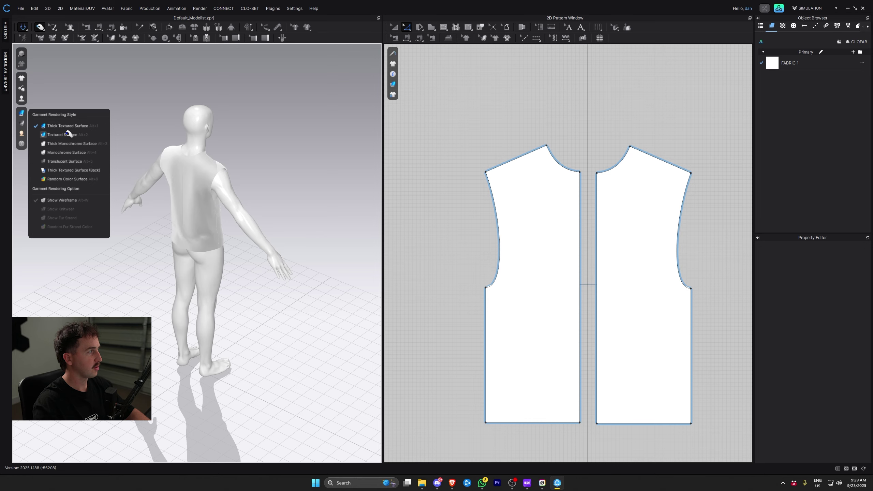
{"action": "left_click", "coordinate": [69, 133]}
Step: Try to flip the normals of both back panels together
{"action": "right_click_drag", "start_coordinate": [247, 148], "coordinate": [253, 166]}
{"action": "left_click", "coordinate": [203, 165]}
{"action": "scroll", "coordinate": [202, 172], "scroll_direction": "up", "scroll_amount": 2}
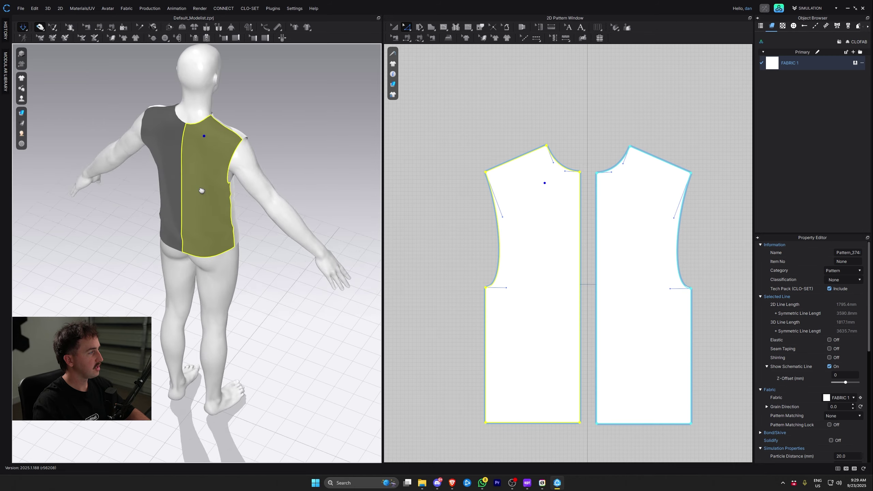
{"action": "middle_click_drag", "start_coordinate": [198, 186], "coordinate": [219, 263]}
{"action": "left_click", "coordinate": [203, 229], "text": "shift"}
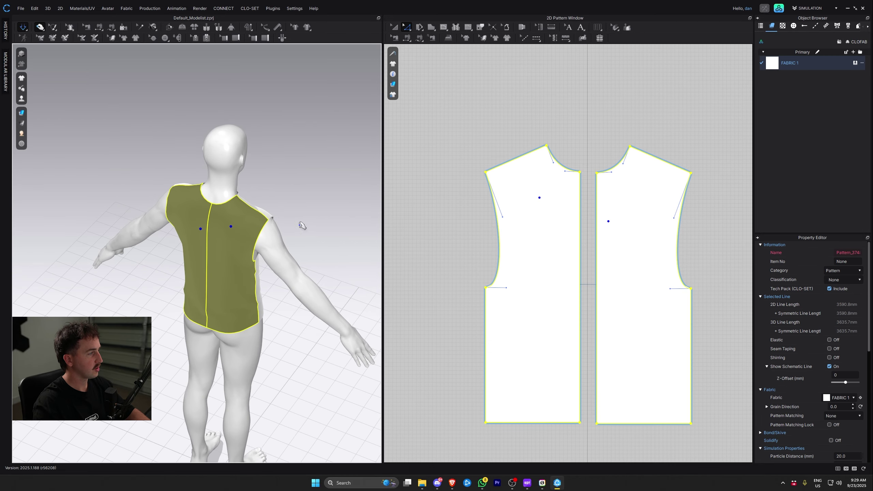
{"action": "right_click_drag", "start_coordinate": [302, 225], "coordinate": [278, 227]}
{"action": "right_click", "coordinate": [242, 235]}
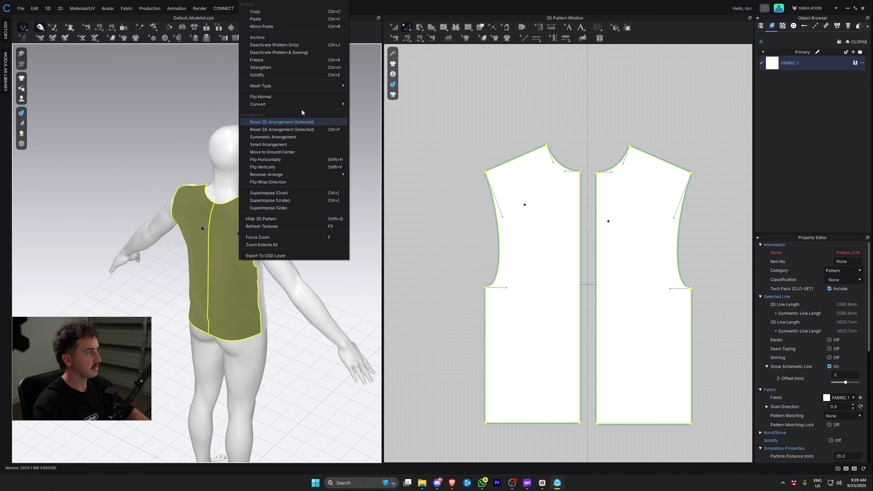
{"action": "left_click", "coordinate": [310, 98]}
Step: Inspect the flipped back panels from the side and undo the normal flip
{"action": "right_click_drag", "start_coordinate": [325, 236], "coordinate": [248, 233]}
{"action": "scroll", "coordinate": [626, 179], "scroll_direction": "down", "scroll_amount": 4}
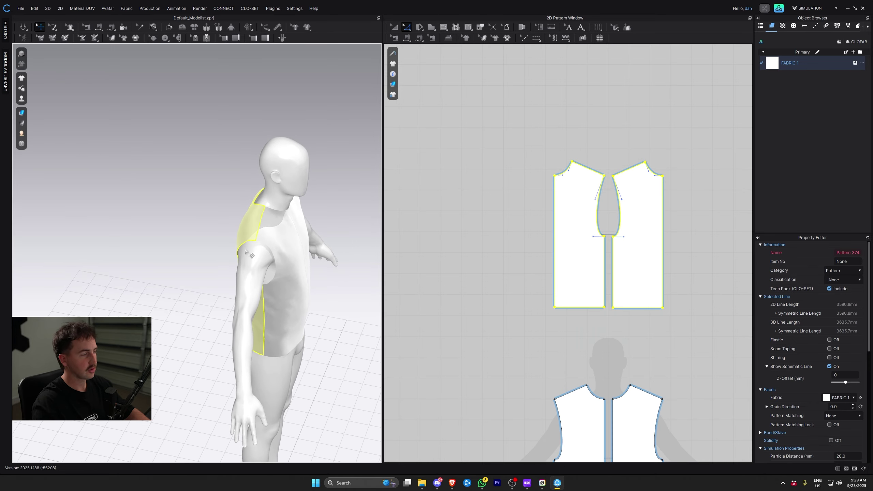
{"action": "middle_click_drag", "start_coordinate": [253, 250], "coordinate": [208, 239]}
{"action": "right_click_drag", "start_coordinate": [240, 254], "coordinate": [288, 246]}
{"action": "key", "text": "ctrl+z"}
Step: Draw a tapered half-sleeve polygon beside the front panels, with a hem about 60 mm and a slanted side about 525 mm
{"action": "middle_click_drag", "start_coordinate": [545, 293], "coordinate": [543, 249]}
{"action": "right_click_drag", "start_coordinate": [261, 256], "coordinate": [191, 259]}
{"action": "middle_click_drag", "start_coordinate": [197, 281], "coordinate": [193, 195]}
{"action": "scroll", "coordinate": [195, 249], "scroll_direction": "down", "scroll_amount": 4}
{"action": "right_click_drag", "start_coordinate": [242, 253], "coordinate": [233, 253]}
{"action": "scroll", "coordinate": [580, 288], "scroll_direction": "down", "scroll_amount": 5}
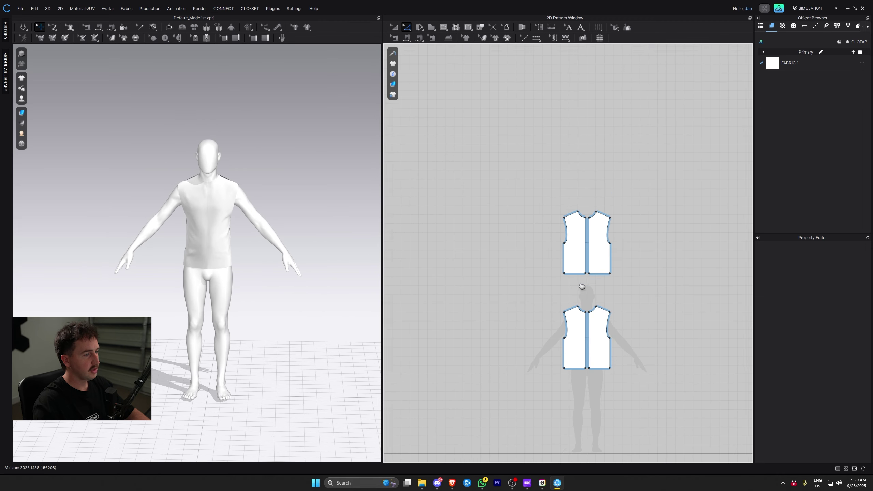
{"action": "scroll", "coordinate": [601, 330], "scroll_direction": "up", "scroll_amount": 3}
{"action": "left_click", "coordinate": [430, 27]}
{"action": "scroll", "coordinate": [537, 276], "scroll_direction": "up", "scroll_amount": 2}
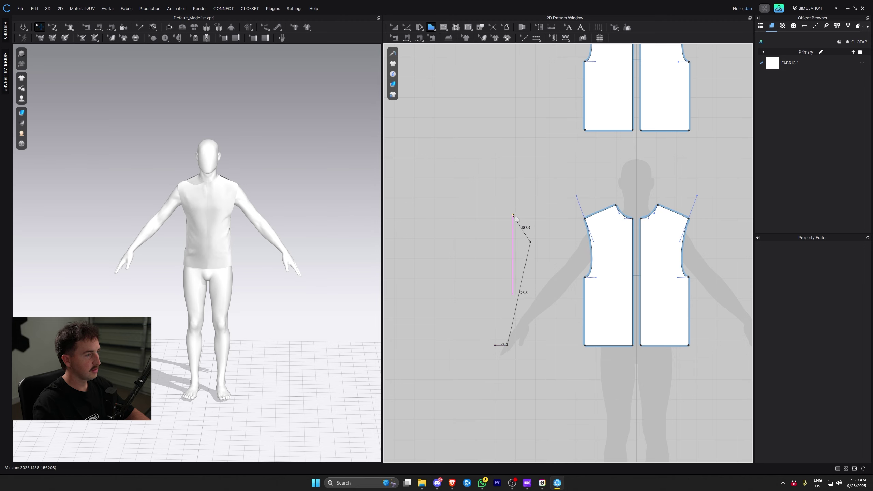
{"action": "left_click", "coordinate": [495, 344]}
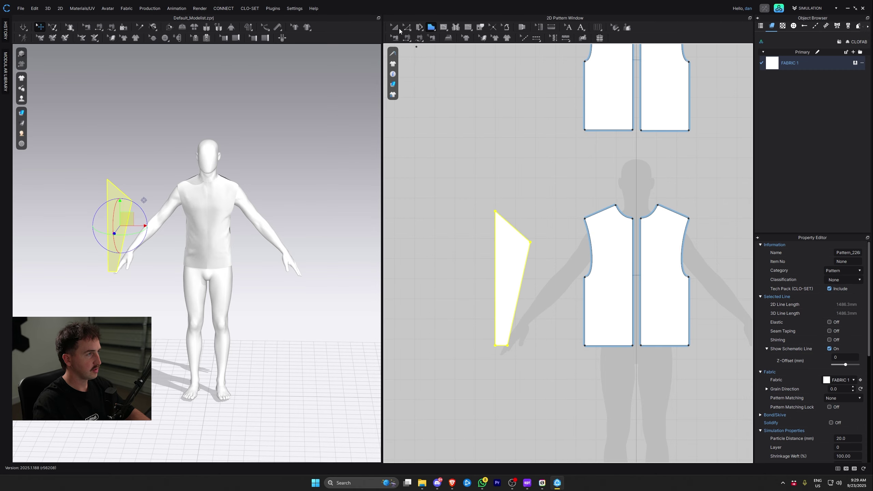
Step: Create a symmetric pattern with sewing from the half sleeve and place it on the outer side of its straight edge
{"action": "right_click", "coordinate": [510, 241]}
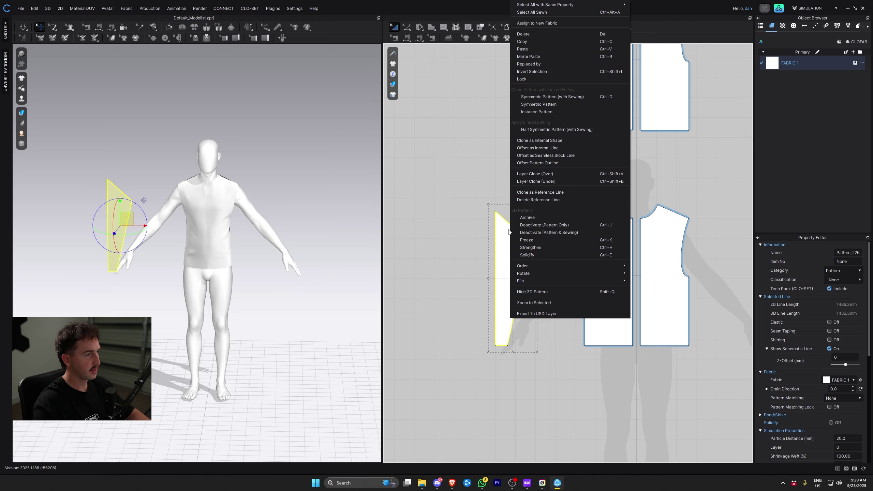
{"action": "left_click", "coordinate": [566, 98]}
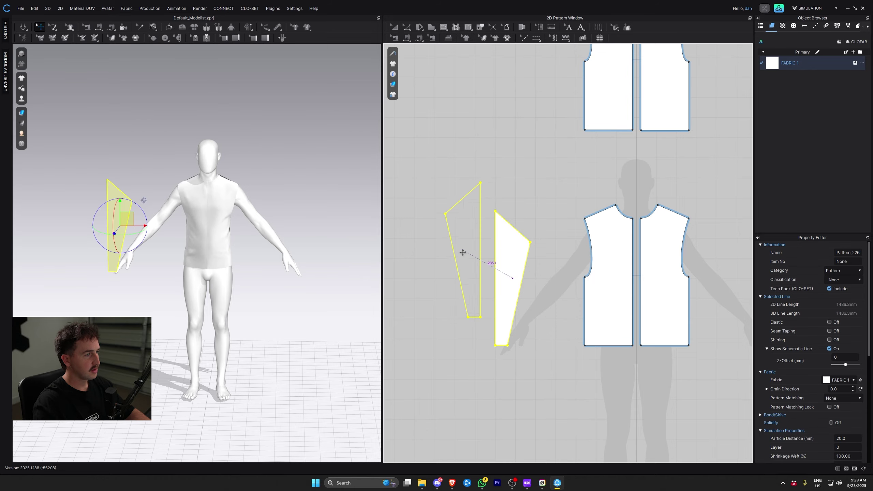
{"action": "left_click", "coordinate": [470, 282]}
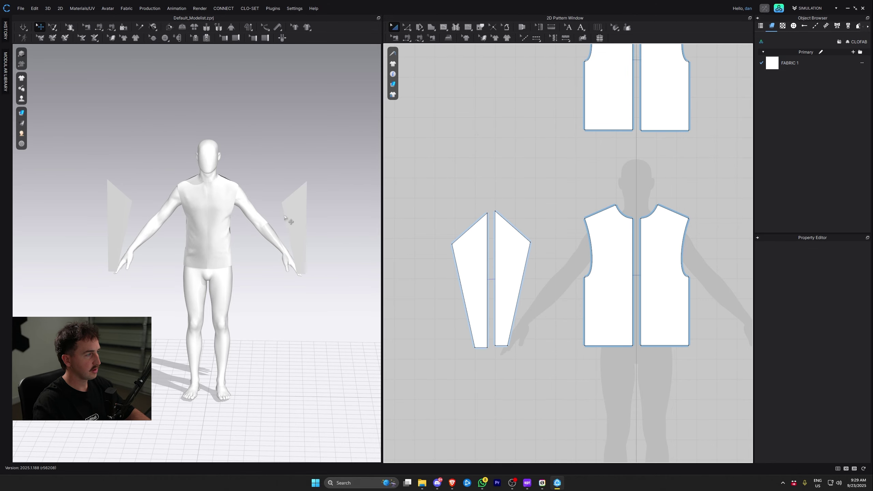
Step: Move the mirrored sleeve half across the avatar in 3D so it sits beside the original half
{"action": "left_click", "coordinate": [296, 208]}
{"action": "left_click_drag", "start_coordinate": [307, 209], "coordinate": [104, 218]}
{"action": "left_click", "coordinate": [510, 187]}
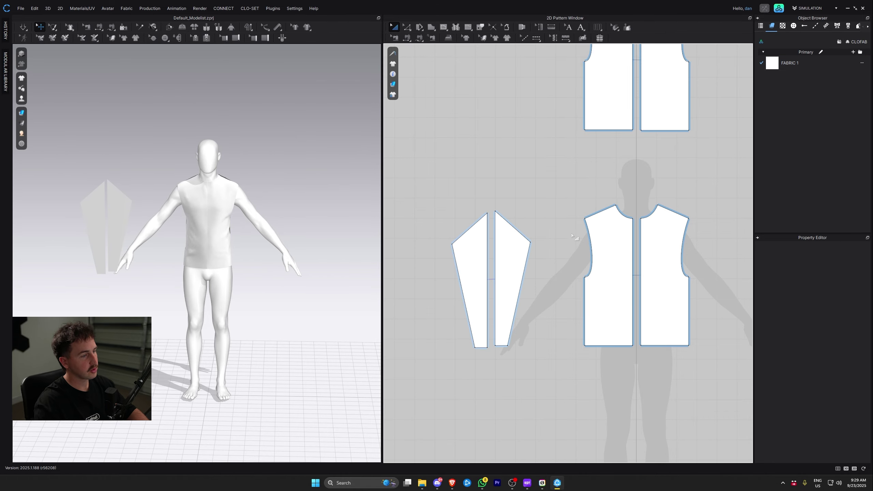
Step: Bend the slanted top edge of the sleeve halves outward into a rounded cap about 253 mm long per half
{"action": "middle_click_drag", "start_coordinate": [576, 270], "coordinate": [585, 285]}
{"action": "scroll", "coordinate": [598, 206], "scroll_direction": "down", "scroll_amount": 3}
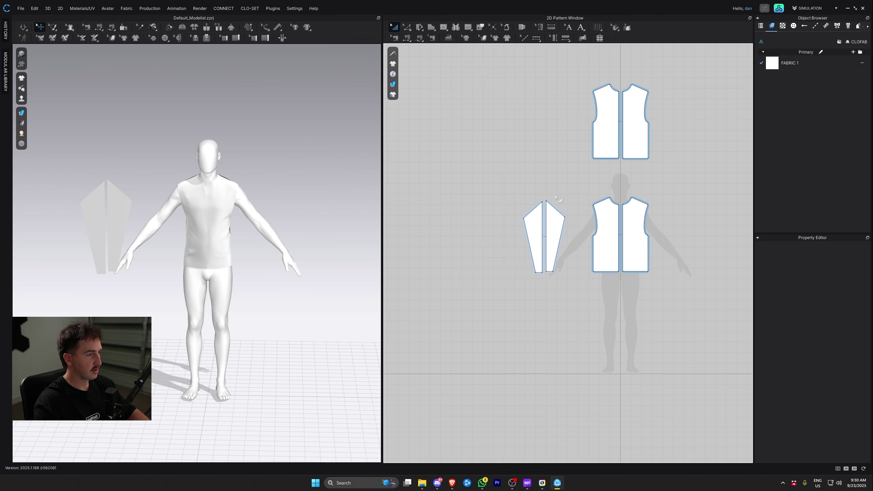
{"action": "scroll", "coordinate": [617, 217], "scroll_direction": "up", "scroll_amount": 2}
{"action": "middle_click_drag", "start_coordinate": [617, 217], "coordinate": [593, 249]}
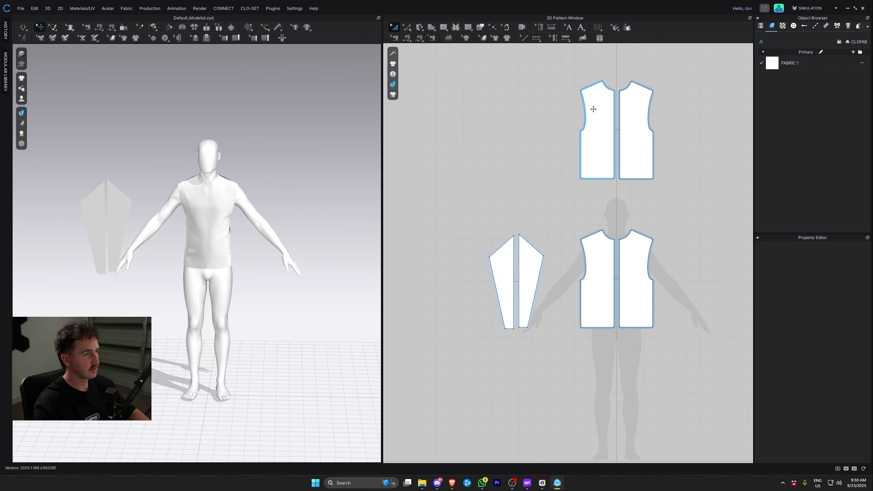
{"action": "scroll", "coordinate": [516, 292], "scroll_direction": "up", "scroll_amount": 3}
{"action": "left_click", "coordinate": [516, 292]}
{"action": "left_click", "coordinate": [606, 299]}
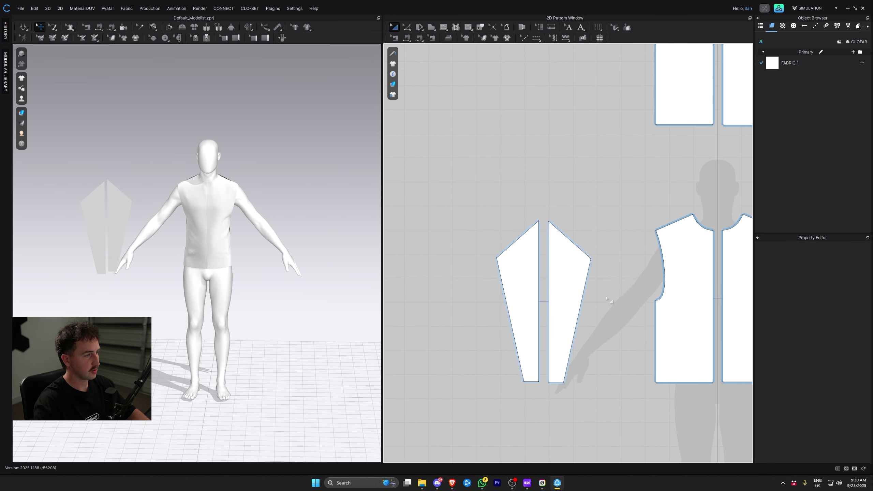
{"action": "middle_click_drag", "start_coordinate": [606, 299], "coordinate": [568, 290]}
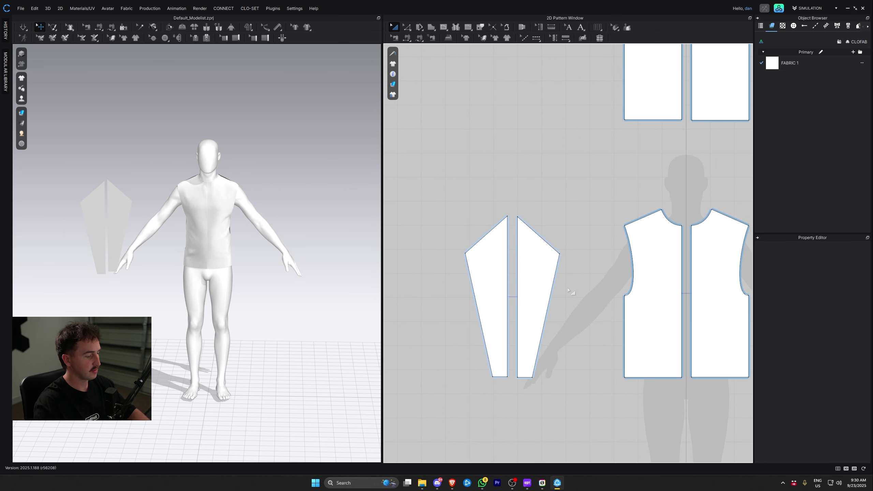
{"action": "left_click", "coordinate": [485, 236]}
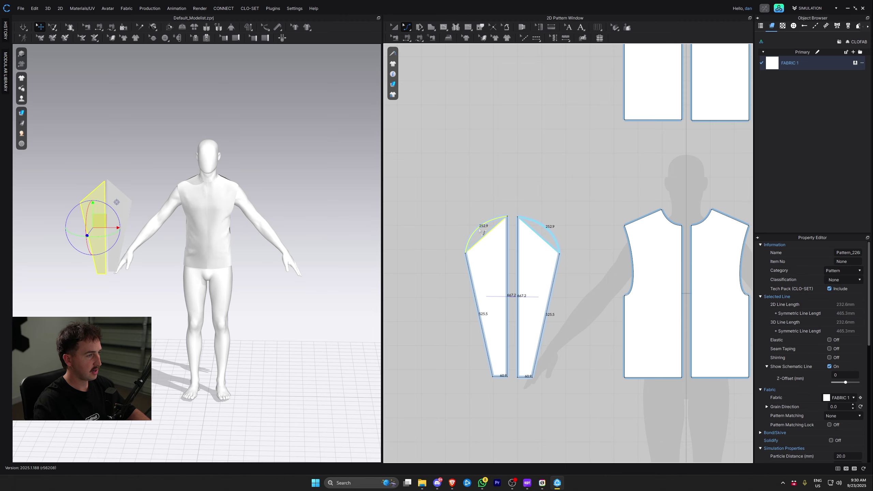
{"action": "left_click_drag", "start_coordinate": [480, 230], "coordinate": [480, 231]}
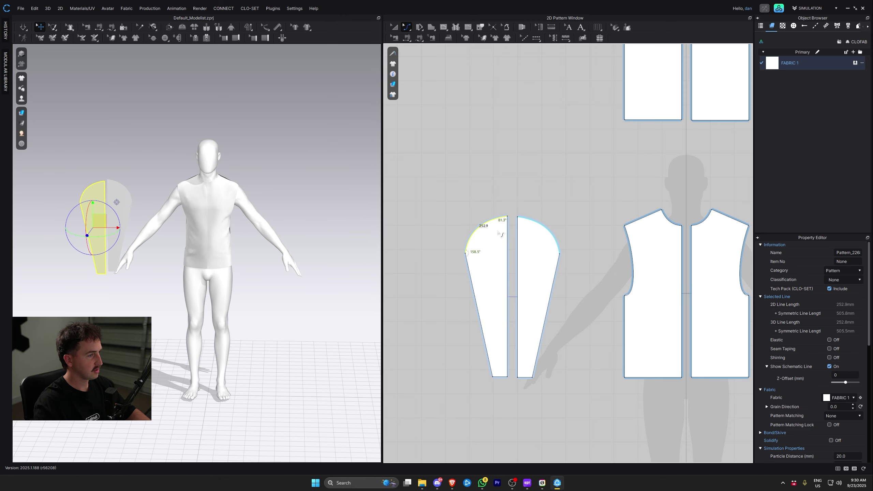
Step: Refine the sleeve cap curve to make it slightly fuller, about 258 mm per half
{"action": "scroll", "coordinate": [500, 234], "scroll_direction": "down", "scroll_amount": 2}
{"action": "scroll", "coordinate": [492, 230], "scroll_direction": "up", "scroll_amount": 6}
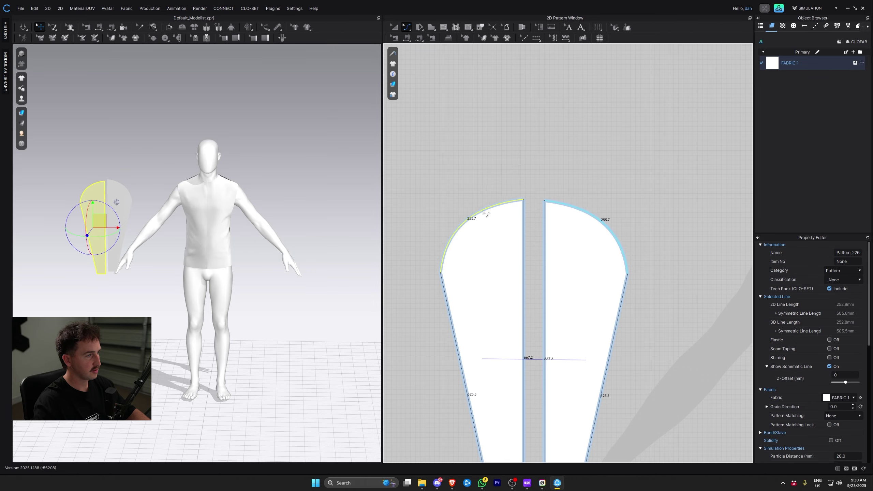
{"action": "scroll", "coordinate": [482, 211], "scroll_direction": "down", "scroll_amount": 4}
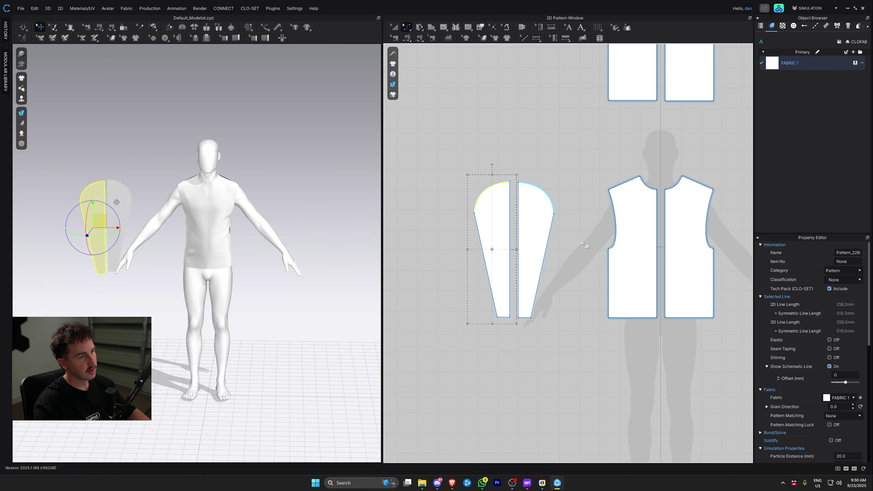
{"action": "left_click", "coordinate": [588, 246]}
Step: Compare the lengths of the front and back armhole curves with the length of the sleeve cap curve
{"action": "scroll", "coordinate": [588, 246], "scroll_direction": "up", "scroll_amount": 3}
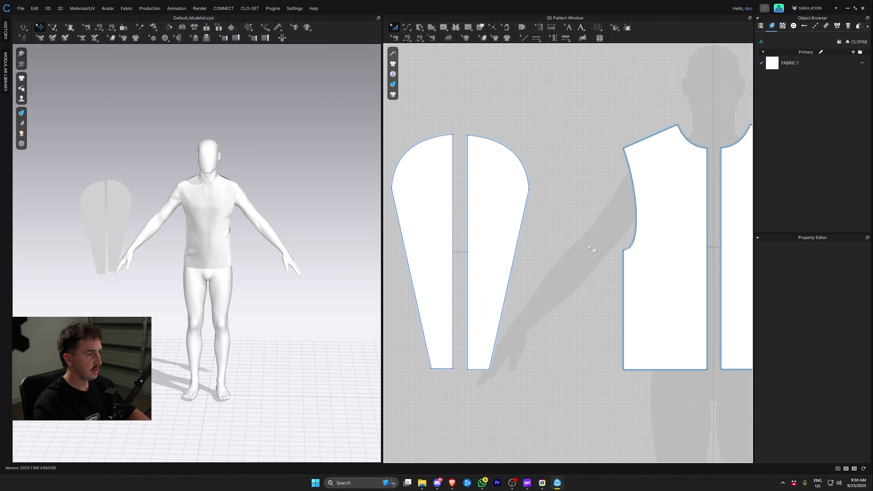
{"action": "middle_click_drag", "start_coordinate": [588, 246], "coordinate": [593, 266]}
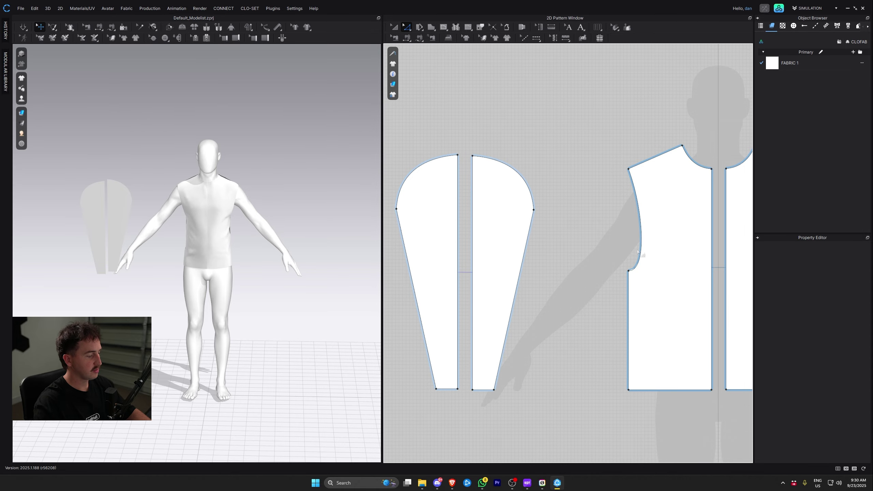
{"action": "left_click", "coordinate": [641, 235]}
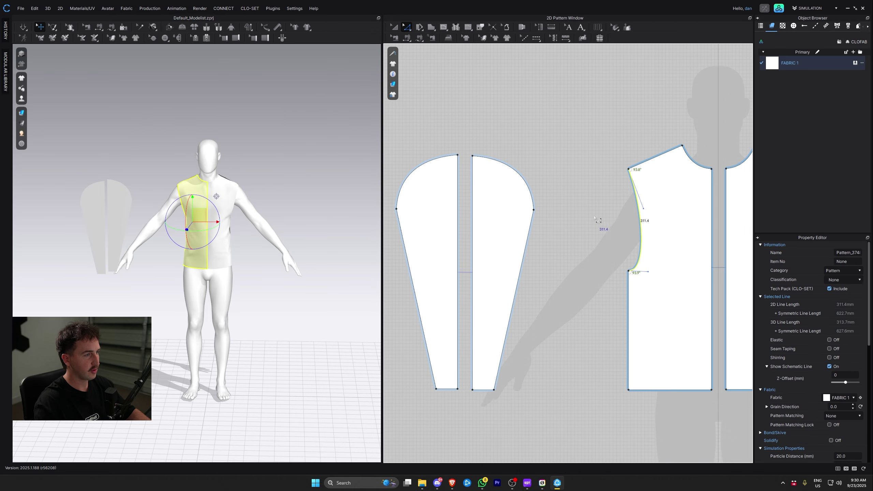
{"action": "middle_click_drag", "start_coordinate": [593, 217], "coordinate": [604, 258]}
{"action": "scroll", "coordinate": [565, 239], "scroll_direction": "down", "scroll_amount": 3}
{"action": "left_click", "coordinate": [548, 229]}
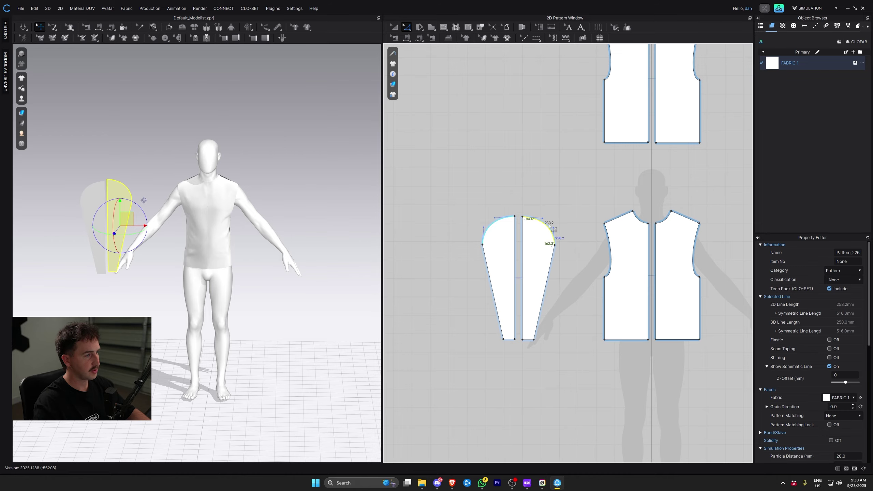
{"action": "scroll", "coordinate": [557, 230], "scroll_direction": "up", "scroll_amount": 2}
{"action": "middle_click_drag", "start_coordinate": [553, 251], "coordinate": [565, 288]}
{"action": "middle_click_drag", "start_coordinate": [592, 230], "coordinate": [563, 314]}
{"action": "left_click", "coordinate": [609, 119]}
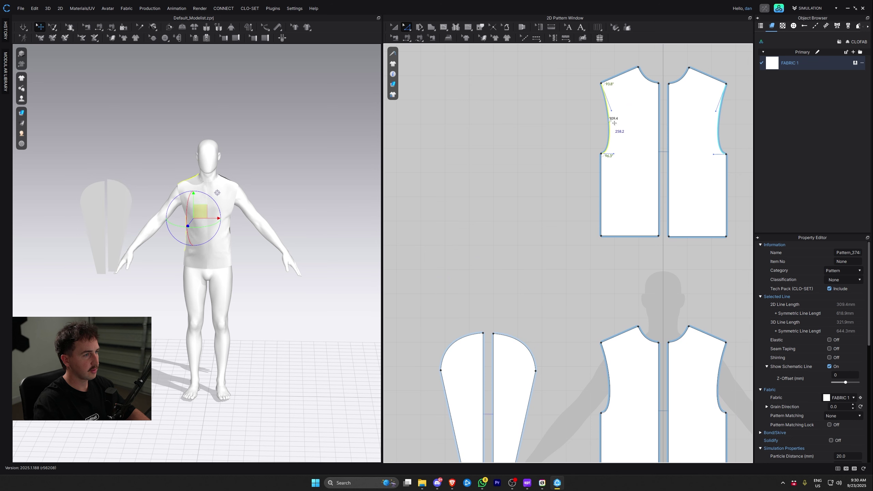
{"action": "left_click", "coordinate": [458, 345]}
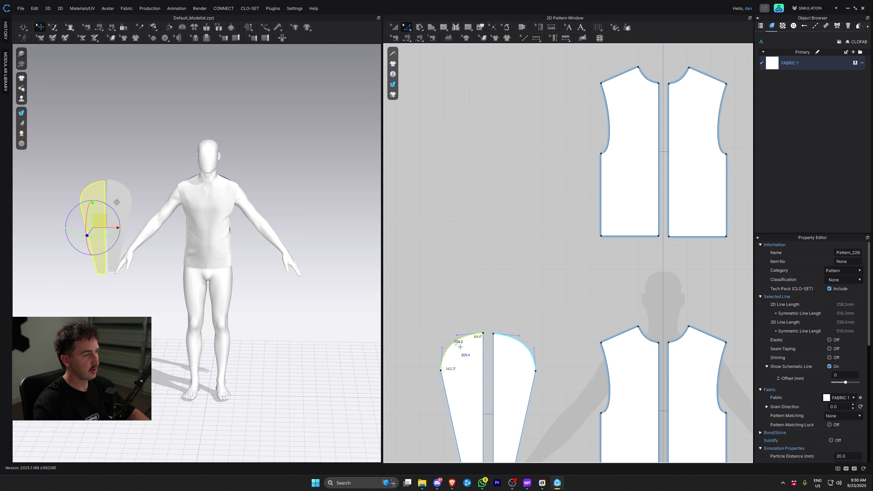
Step: Widen the sleeve halves by moving the outer cap corner outward until the cap curve is about 309 mm long
{"action": "middle_click_drag", "start_coordinate": [552, 283], "coordinate": [577, 246]}
{"action": "scroll", "coordinate": [535, 305], "scroll_direction": "up", "scroll_amount": 3}
{"action": "middle_click_drag", "start_coordinate": [486, 352], "coordinate": [512, 249]}
{"action": "scroll", "coordinate": [481, 271], "scroll_direction": "down", "scroll_amount": 2}
{"action": "left_click_drag", "start_coordinate": [437, 273], "coordinate": [415, 272]}
{"action": "left_click", "coordinate": [552, 181]}
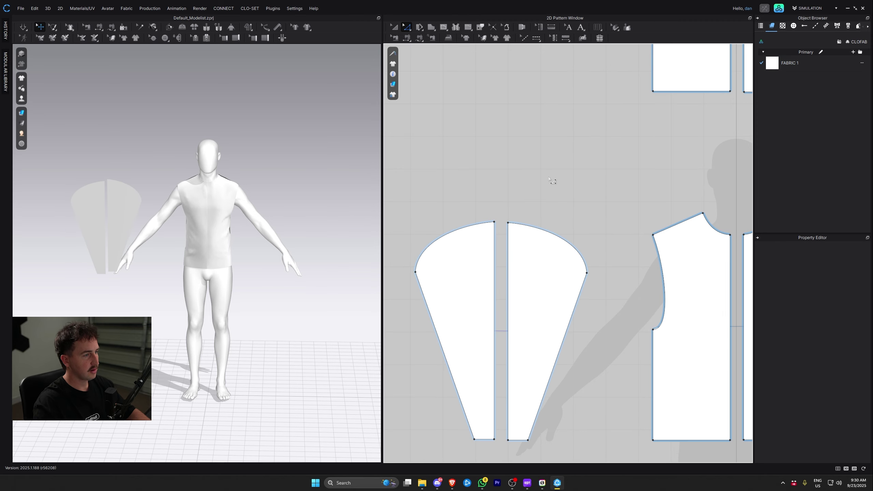
Step: Check the curve length of the widened sleeve cap against the front armhole
{"action": "middle_click_drag", "start_coordinate": [631, 146], "coordinate": [628, 235]}
{"action": "left_click", "coordinate": [659, 368]}
{"action": "middle_click_drag", "start_coordinate": [630, 374], "coordinate": [614, 284]}
{"action": "left_click", "coordinate": [550, 238]}
{"action": "left_click", "coordinate": [544, 239]}
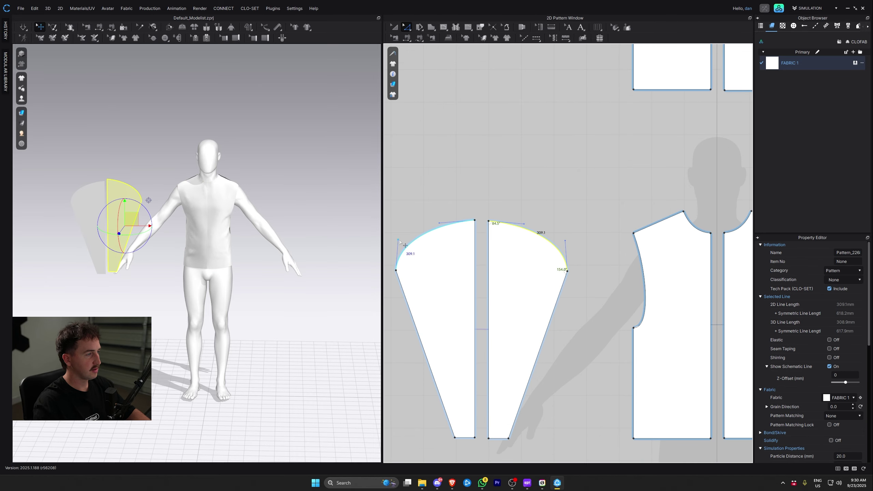
Step: Widen the sleeve hem by moving the lower outer corner of the sleeve halves outward
{"action": "left_click_drag", "start_coordinate": [400, 242], "coordinate": [400, 244]}
{"action": "key", "text": "ctrl+z"}
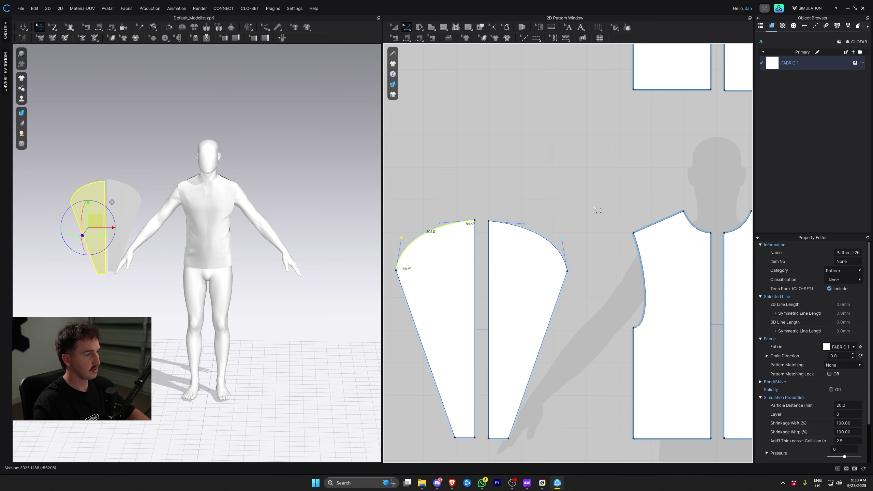
{"action": "scroll", "coordinate": [544, 276], "scroll_direction": "down", "scroll_amount": 3}
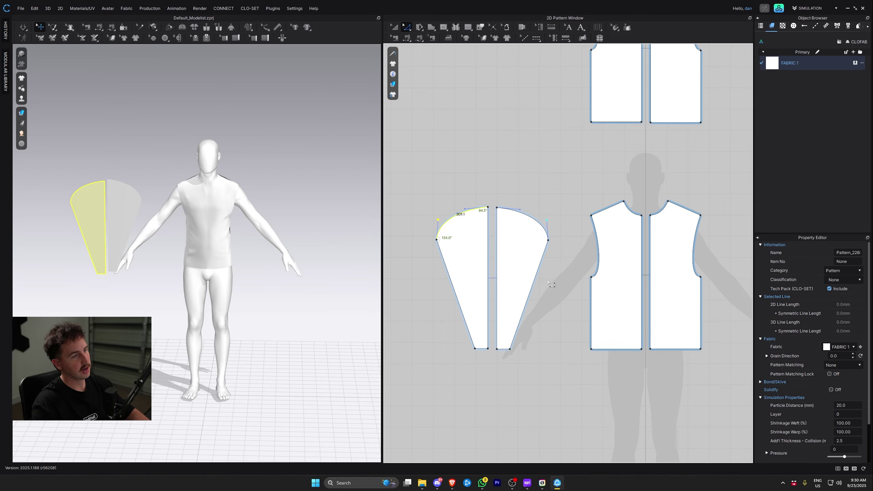
{"action": "middle_click_drag", "start_coordinate": [542, 276], "coordinate": [552, 286]}
{"action": "left_click", "coordinate": [552, 286]}
{"action": "left_click_drag", "start_coordinate": [484, 360], "coordinate": [474, 359]}
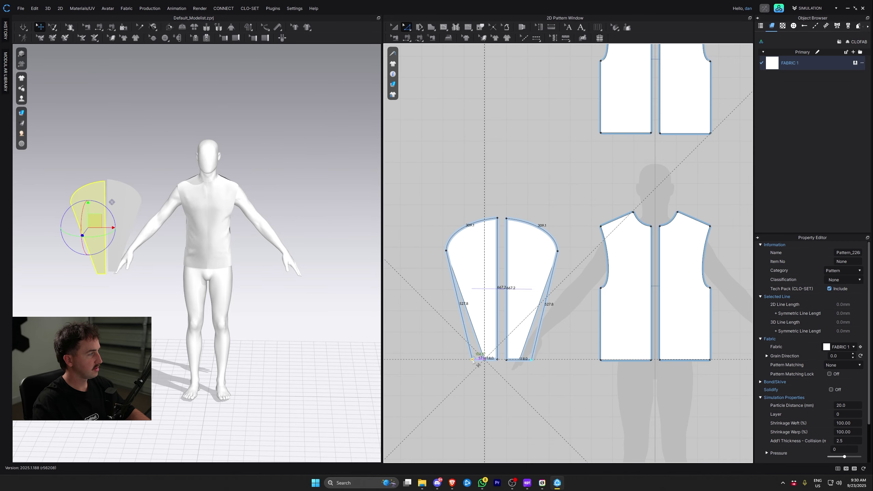
{"action": "left_click", "coordinate": [514, 390]}
Step: Sew the two sleeve halves together along their straight centre edges
{"action": "key", "text": "n"}
{"action": "left_click", "coordinate": [507, 258]}
{"action": "left_click", "coordinate": [497, 261]}
Step: Sew one sleeve half's cap curve to the front armhole and the other half's cap curve to the back armhole
{"action": "left_click", "coordinate": [554, 240]}
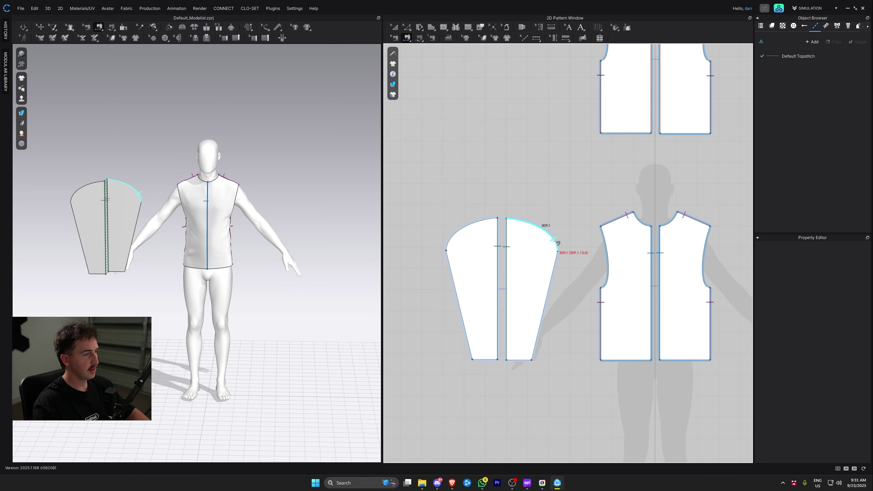
{"action": "left_click", "coordinate": [611, 274]}
{"action": "middle_click_drag", "start_coordinate": [611, 232], "coordinate": [606, 314]}
{"action": "left_click", "coordinate": [445, 319]}
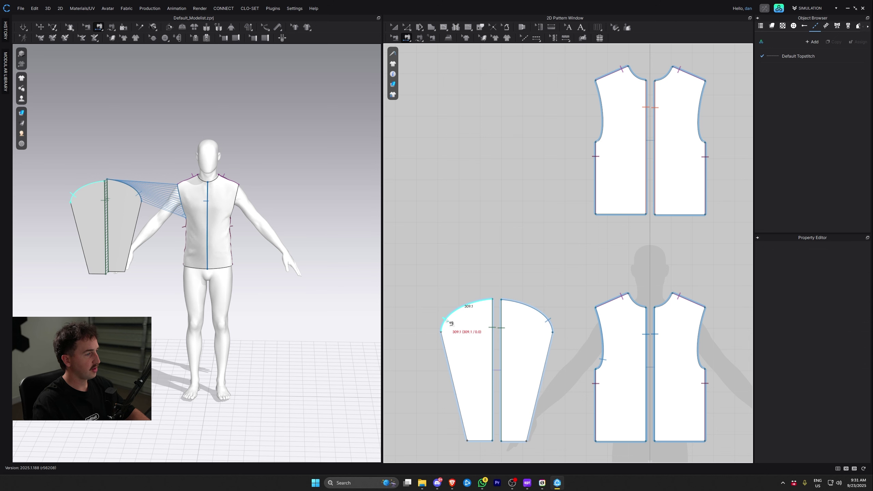
{"action": "left_click", "coordinate": [611, 138]}
Step: Rotate both sleeve halves slightly in 3D beside the mannequin's arm
{"action": "right_click_drag", "start_coordinate": [201, 255], "coordinate": [110, 205]}
{"action": "middle_click_drag", "start_coordinate": [141, 214], "coordinate": [211, 241]}
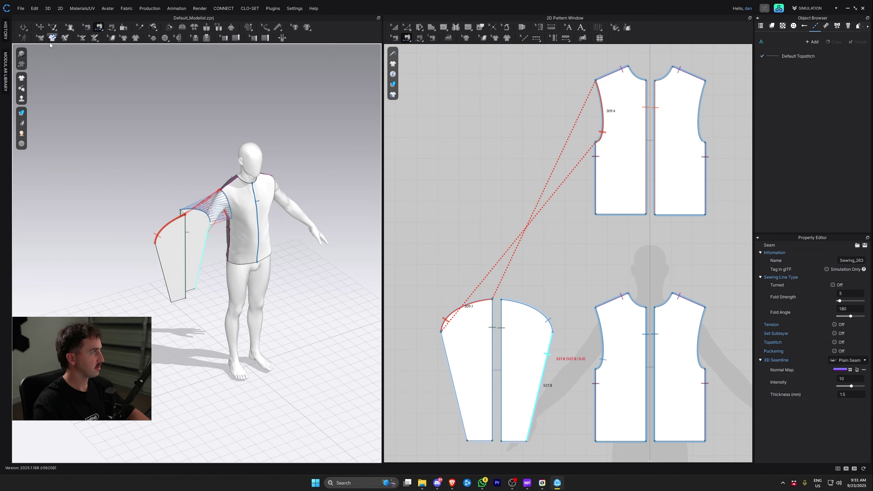
{"action": "left_click", "coordinate": [40, 27]}
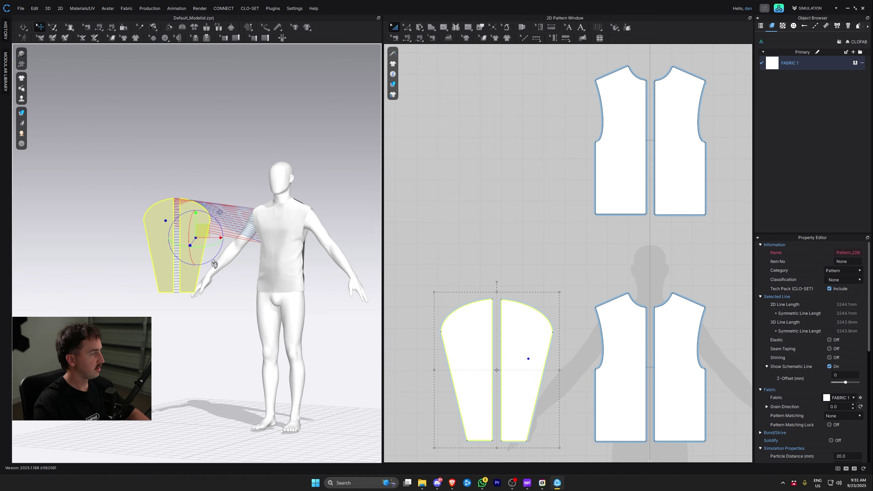
{"action": "right_click_drag", "start_coordinate": [215, 264], "coordinate": [229, 275]}
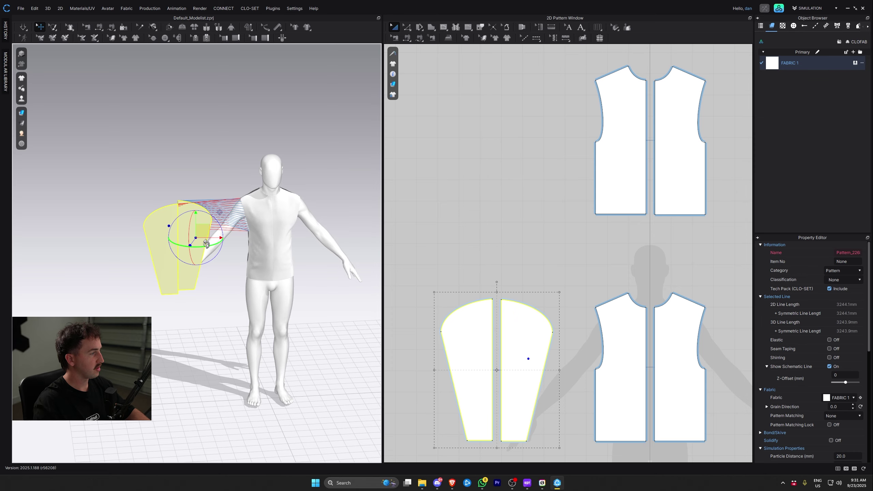
{"action": "left_click_drag", "start_coordinate": [213, 244], "coordinate": [205, 271]}
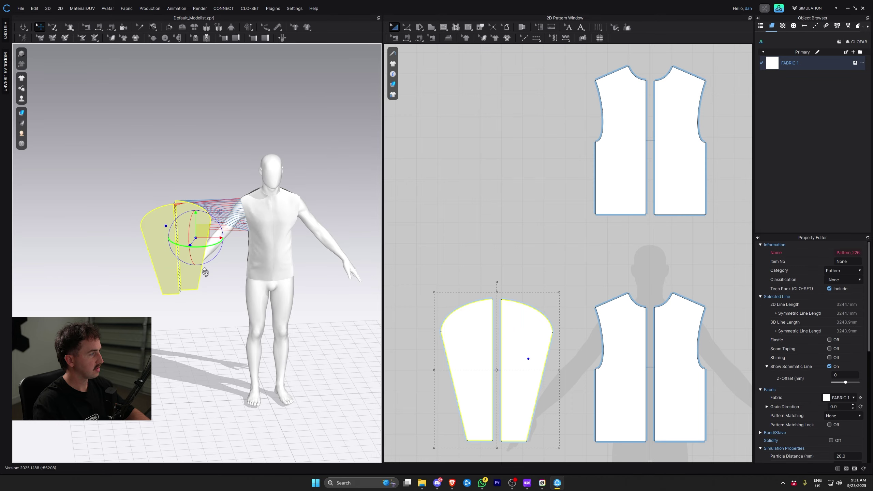
Step: Switch the 3D gizmo to World Coordinate
{"action": "left_click", "coordinate": [295, 8]}
{"action": "mouse_move", "coordinate": [312, 55]}
{"action": "mouse_move", "coordinate": [356, 57]}
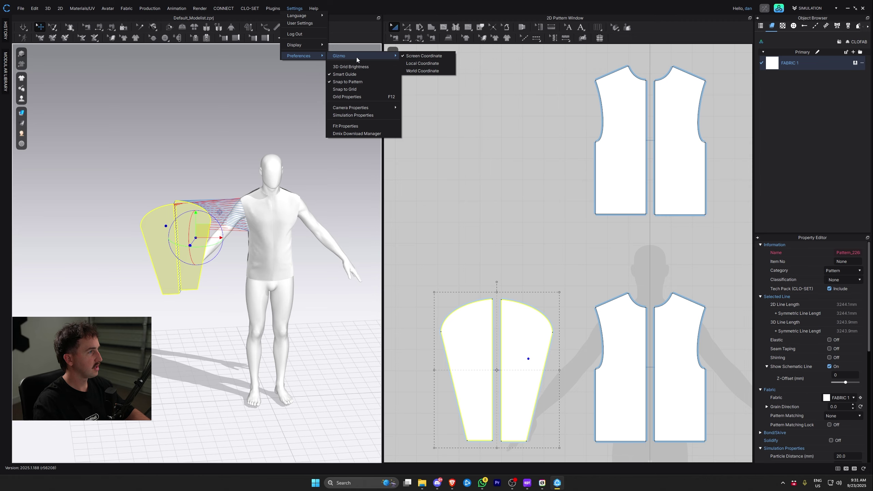
{"action": "left_click", "coordinate": [426, 72]}
Step: Rotate the sleeve halves about the vertical axis and move both of them into place beside the arm
{"action": "left_click_drag", "start_coordinate": [212, 245], "coordinate": [232, 250]}
{"action": "mouse_move", "coordinate": [233, 250]}
{"action": "right_mouse_down"}
{"action": "mouse_move", "coordinate": [268, 245]}
{"action": "mouse_move", "coordinate": [239, 250]}
{"action": "right_mouse_up"}
{"action": "left_click", "coordinate": [166, 281]}
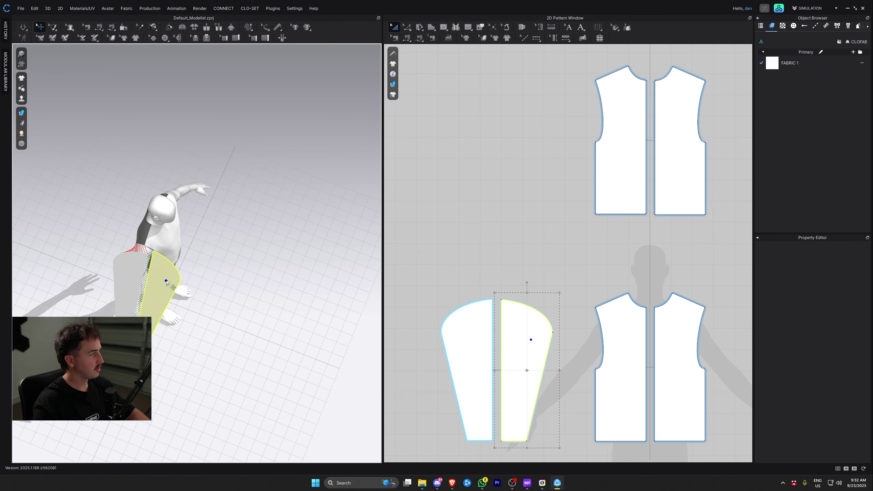
{"action": "left_click", "coordinate": [120, 286], "text": "shift"}
{"action": "left_click_drag", "start_coordinate": [150, 289], "coordinate": [138, 282]}
Step: Simulate the garment to pull the open sleeve onto the arm
{"action": "key", "text": "2"}
{"action": "left_click", "coordinate": [292, 250]}
{"action": "key", "text": "space"}
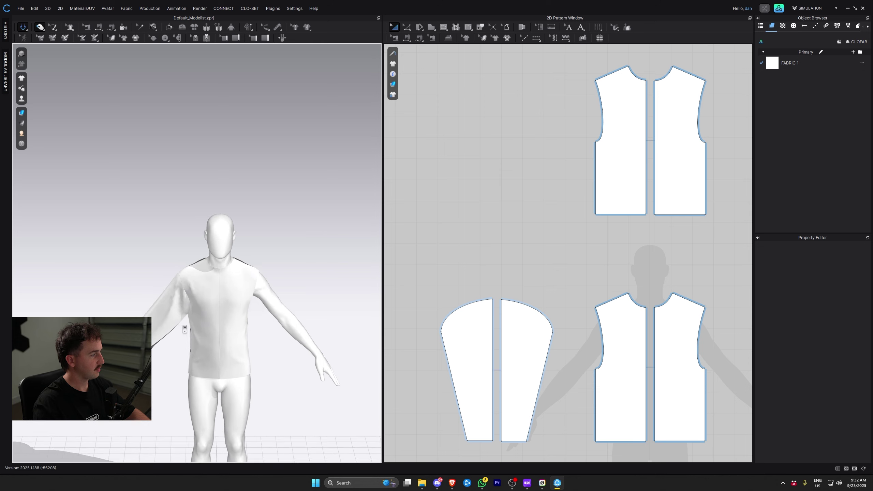
{"action": "scroll", "coordinate": [213, 226], "scroll_direction": "up", "scroll_amount": 5}
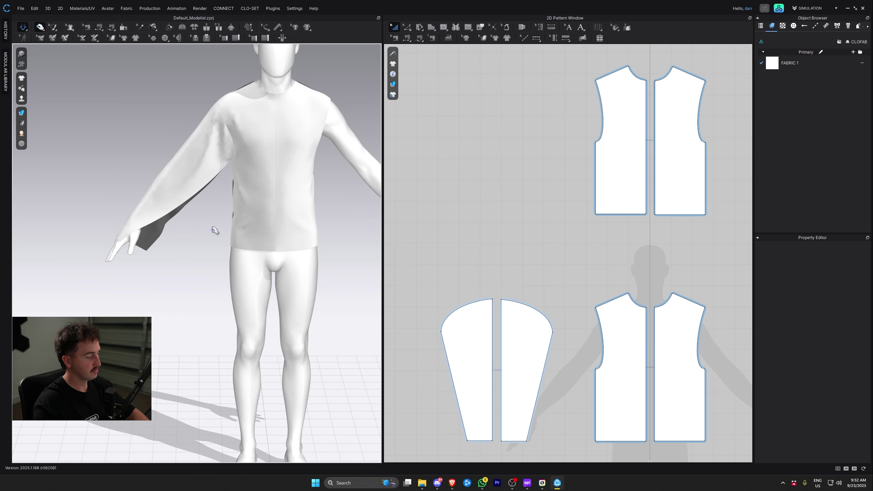
Step: Sew the slanted outer edges of the two sleeve halves together to close the sleeve under the arm
{"action": "key", "text": "n"}
{"action": "middle_click_drag", "start_coordinate": [538, 345], "coordinate": [533, 271]}
{"action": "left_click", "coordinate": [451, 326]}
{"action": "left_click", "coordinate": [533, 337]}
{"action": "key", "text": "q"}
Step: Tug the simulated sleeve fabric around the arm until the closed sleeve settles
{"action": "left_click_drag", "start_coordinate": [140, 232], "coordinate": [169, 240]}
{"action": "left_click", "coordinate": [198, 216]}
{"action": "left_click", "coordinate": [194, 175]}
{"action": "mouse_move", "coordinate": [194, 181]}
{"action": "right_mouse_down"}
{"action": "mouse_move", "coordinate": [242, 195]}
{"action": "mouse_move", "coordinate": [350, 189]}
{"action": "mouse_move", "coordinate": [221, 187]}
{"action": "mouse_move", "coordinate": [201, 166]}
{"action": "right_mouse_up"}
{"action": "middle_click_drag", "start_coordinate": [200, 191], "coordinate": [187, 247]}
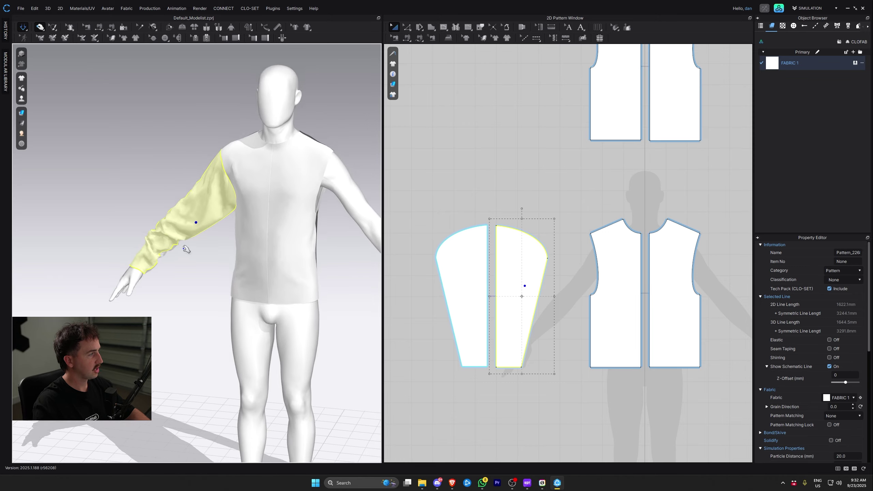
{"action": "right_click_drag", "start_coordinate": [187, 246], "coordinate": [189, 261]}
Step: Shorten the sleeve by raising its hem edge and simulate it, pulling the fabric into place around the wrist
{"action": "key", "text": "z"}
{"action": "left_click", "coordinate": [475, 367]}
{"action": "left_click_drag", "start_coordinate": [475, 367], "coordinate": [476, 344]}
{"action": "key", "text": "space"}
{"action": "left_click_drag", "start_coordinate": [149, 254], "coordinate": [171, 276]}
{"action": "left_click_drag", "start_coordinate": [203, 224], "coordinate": [224, 222]}
{"action": "right_click_drag", "start_coordinate": [225, 222], "coordinate": [237, 201]}
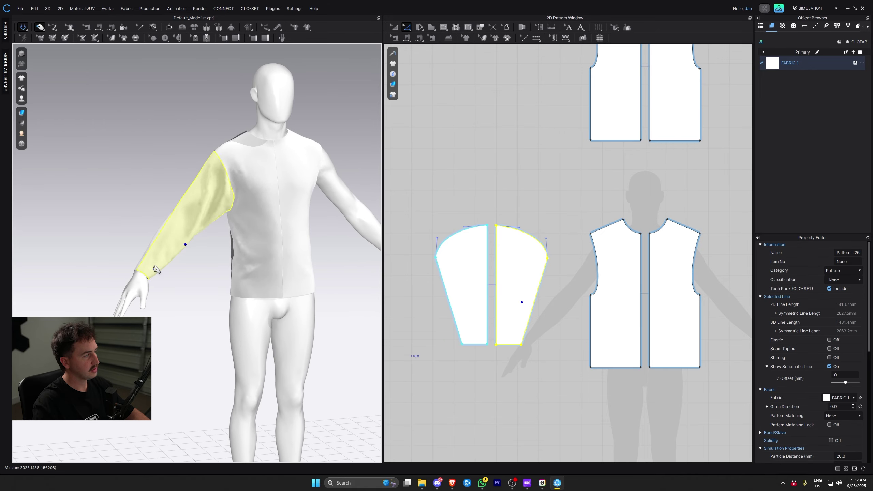
Step: Widen the shortened sleeve's hem slightly by moving its outer corner outward, and simulate the new fit on the arm
{"action": "left_click_drag", "start_coordinate": [462, 344], "coordinate": [458, 344]}
{"action": "left_click", "coordinate": [210, 333]}
{"action": "key", "text": "space"}
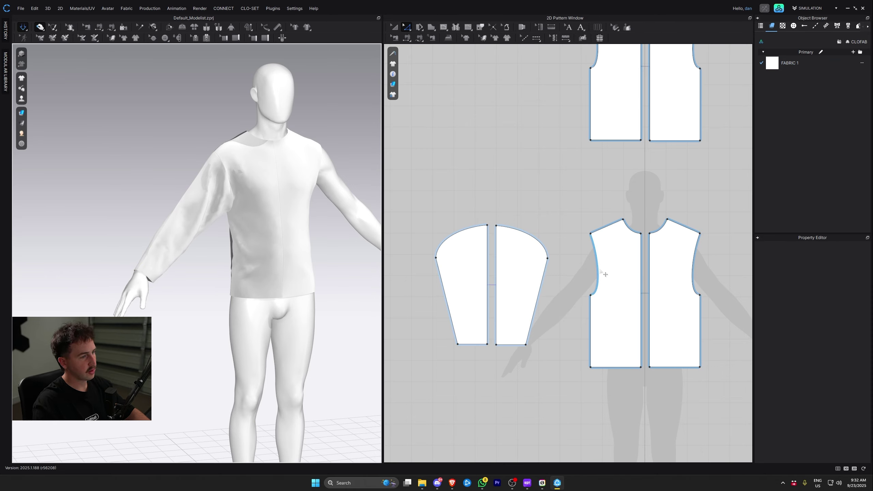
{"action": "right_click_drag", "start_coordinate": [179, 299], "coordinate": [197, 300]}
{"action": "left_click", "coordinate": [218, 220]}
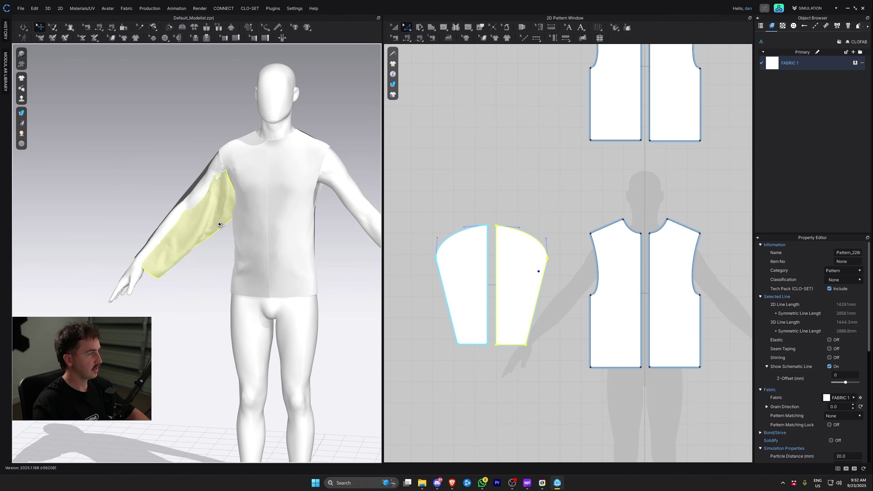
{"action": "key", "text": "space"}
{"action": "left_click", "coordinate": [191, 297]}
{"action": "right_click_drag", "start_coordinate": [192, 298], "coordinate": [191, 271]}
Step: Copy both sleeve halves and mirror-paste them on the opposite side of the body panels
{"action": "scroll", "coordinate": [477, 281], "scroll_direction": "down", "scroll_amount": 5}
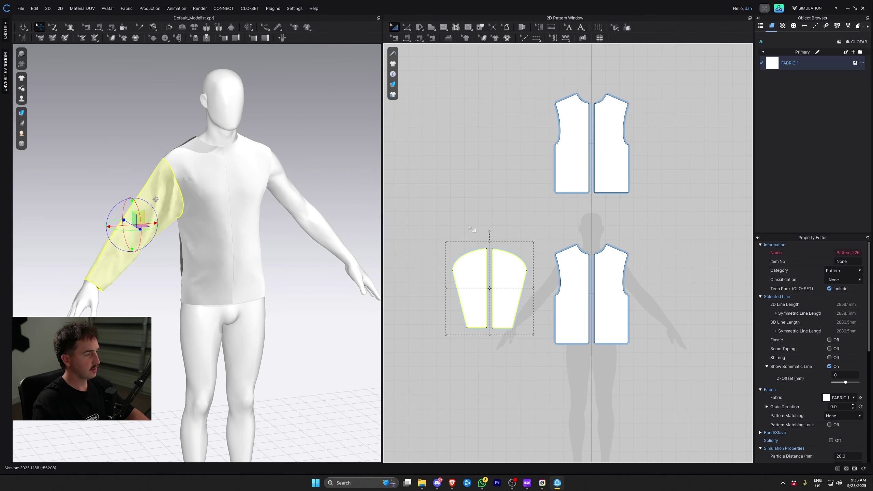
{"action": "left_click", "coordinate": [460, 201]}
{"action": "left_click_drag", "start_coordinate": [421, 205], "coordinate": [533, 371]}
{"action": "left_click", "coordinate": [654, 264]}
{"action": "right_click", "coordinate": [655, 264]}
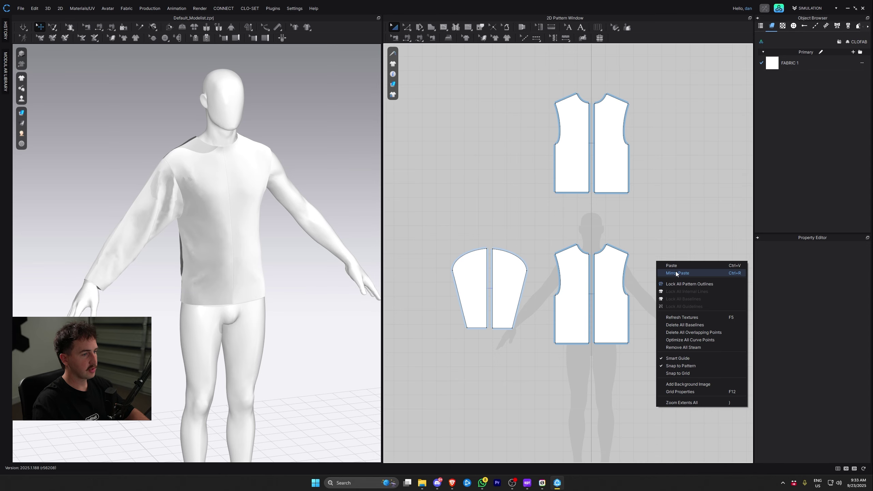
{"action": "left_click", "coordinate": [669, 274]}
{"action": "left_click", "coordinate": [703, 288]}
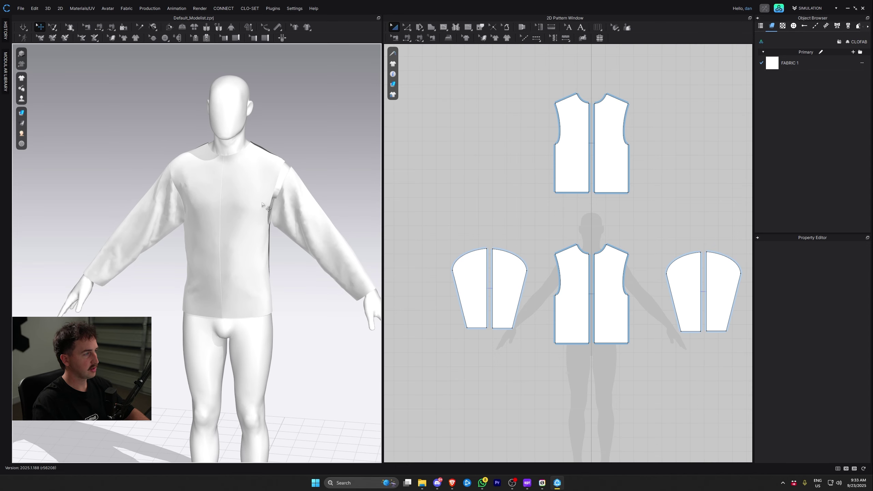
Step: Sew the mirrored sleeve's cap curves to the front and back armholes on its side
{"action": "scroll", "coordinate": [299, 206], "scroll_direction": "down", "scroll_amount": 2}
{"action": "key", "text": "n"}
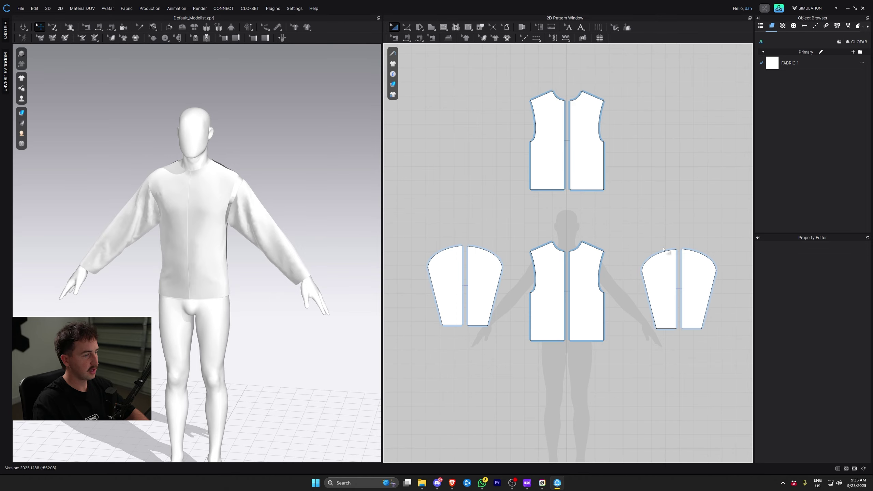
{"action": "left_click", "coordinate": [600, 269]}
{"action": "left_click", "coordinate": [698, 253]}
{"action": "left_click", "coordinate": [601, 115]}
{"action": "right_click_drag", "start_coordinate": [353, 239], "coordinate": [200, 264]}
Step: Simulate the garment with both sleeves attached and tug the front fabric to settle it
{"action": "key", "text": "space"}
{"action": "left_click", "coordinate": [190, 257]}
{"action": "left_click", "coordinate": [198, 263]}
{"action": "right_click_drag", "start_coordinate": [200, 263], "coordinate": [218, 255]}
Step: Widen the front and back body panels by moving their side seams outward until each half's hem is about 278 mm
{"action": "key", "text": "z"}
{"action": "left_click", "coordinate": [531, 323]}
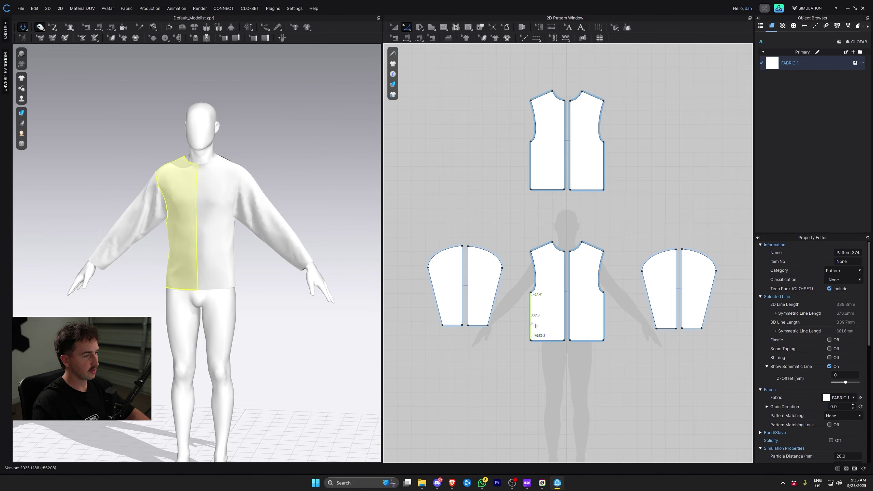
{"action": "left_click_drag", "start_coordinate": [535, 171], "coordinate": [531, 171]}
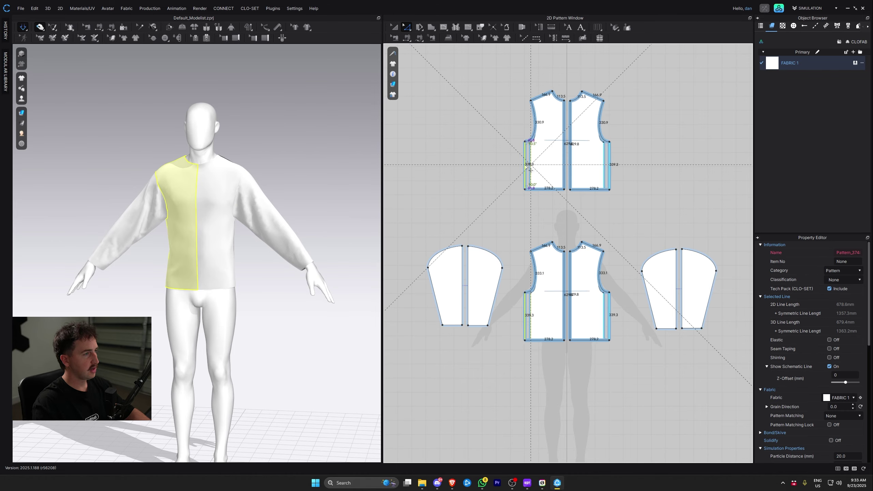
{"action": "left_click", "coordinate": [278, 312]}
Step: Examine how the widened body and the sleeves drape on the mannequin from several angles
{"action": "right_click_drag", "start_coordinate": [253, 305], "coordinate": [329, 293]}
{"action": "left_click", "coordinate": [211, 274]}
{"action": "right_click_drag", "start_coordinate": [258, 300], "coordinate": [211, 304]}
{"action": "mouse_move", "coordinate": [298, 293]}
{"action": "right_mouse_down"}
{"action": "mouse_move", "coordinate": [272, 300]}
{"action": "mouse_move", "coordinate": [301, 294]}
{"action": "right_mouse_up"}
{"action": "scroll", "coordinate": [173, 191], "scroll_direction": "up", "scroll_amount": 5}
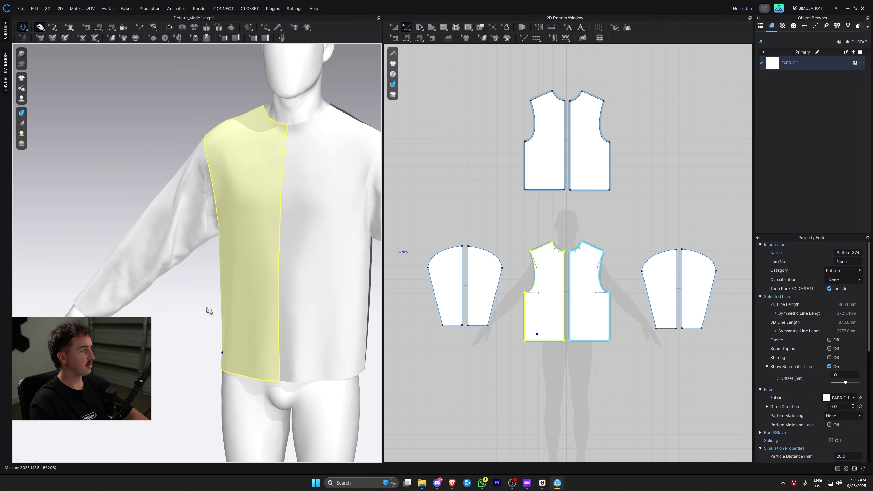
{"action": "right_click_drag", "start_coordinate": [209, 310], "coordinate": [235, 305]}
{"action": "left_click", "coordinate": [202, 235]}
{"action": "right_click_drag", "start_coordinate": [203, 235], "coordinate": [166, 300]}
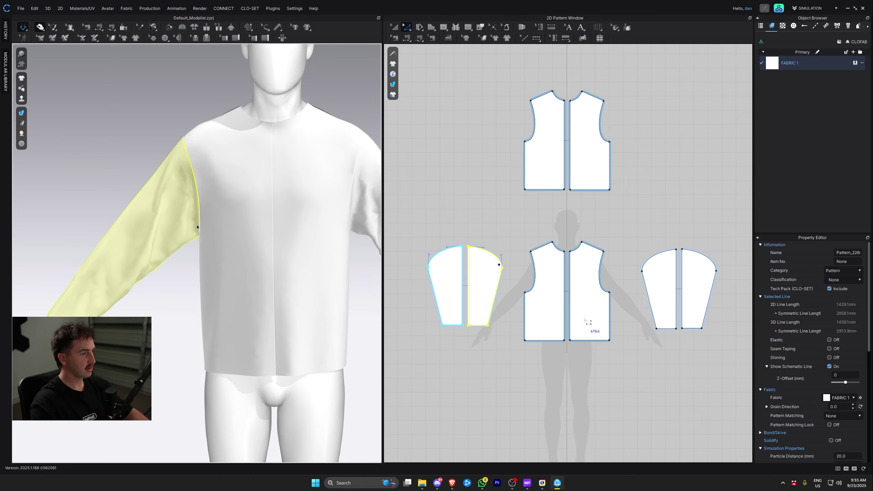
Step: Set the particle distance of all pattern pieces to 10 mm and simulate the garment again
{"action": "scroll", "coordinate": [585, 322], "scroll_direction": "down", "scroll_amount": 2}
{"action": "key", "text": "a"}
{"action": "left_click", "coordinate": [474, 273]}
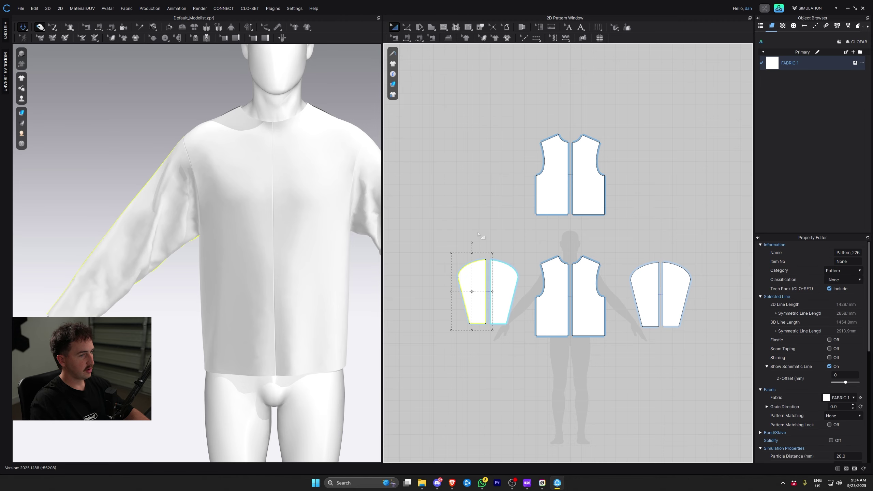
{"action": "scroll", "coordinate": [791, 367], "scroll_direction": "down", "scroll_amount": 3}
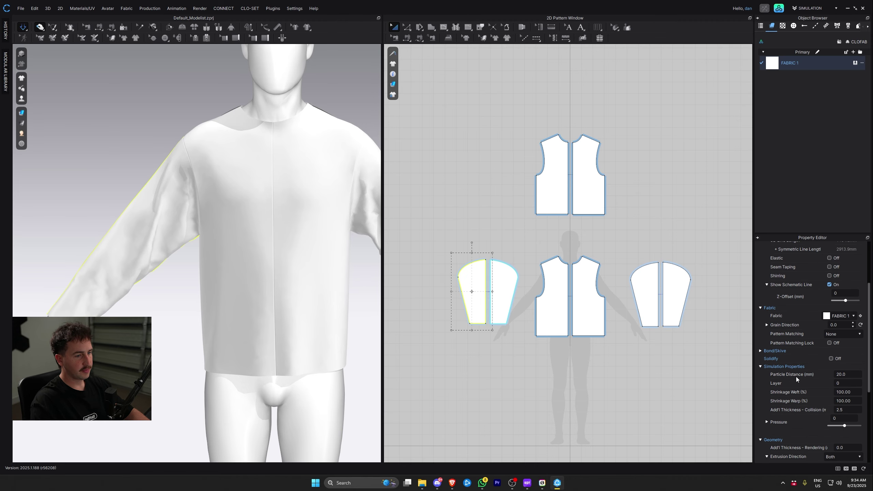
{"action": "left_click", "coordinate": [615, 397]}
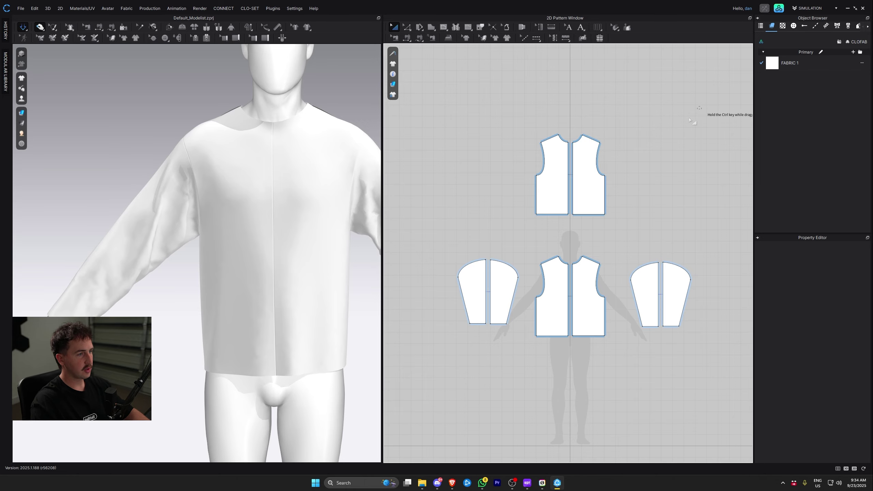
{"action": "left_click_drag", "start_coordinate": [689, 119], "coordinate": [513, 383]}
{"action": "left_click", "coordinate": [859, 377]}
{"action": "type", "text": "10"}
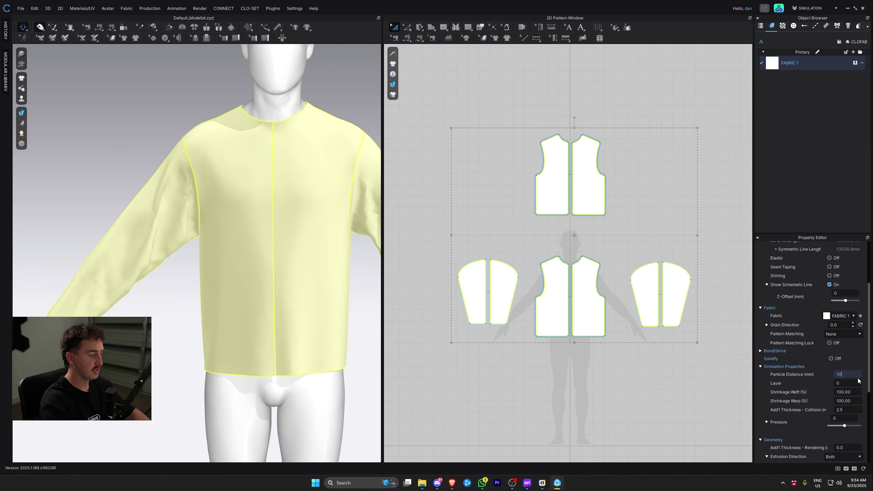
{"action": "key", "text": "Return"}
{"action": "key", "text": "w"}
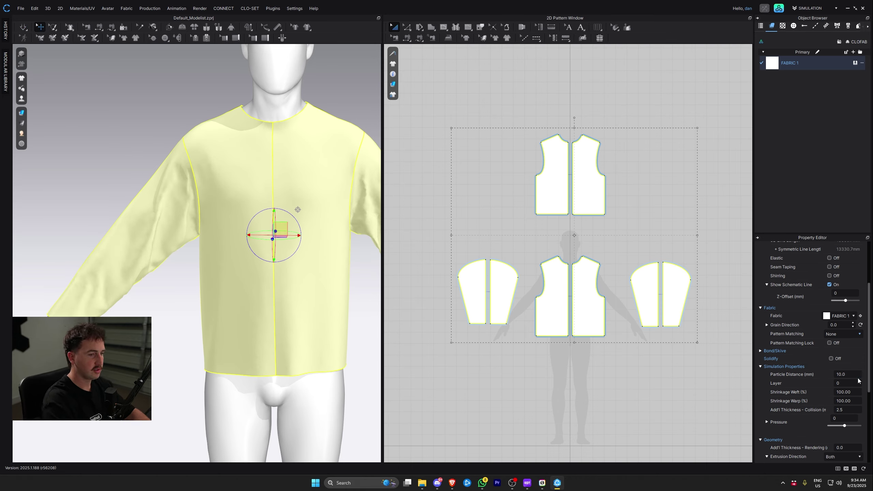
{"action": "left_click", "coordinate": [541, 382]}
{"action": "key", "text": "space"}
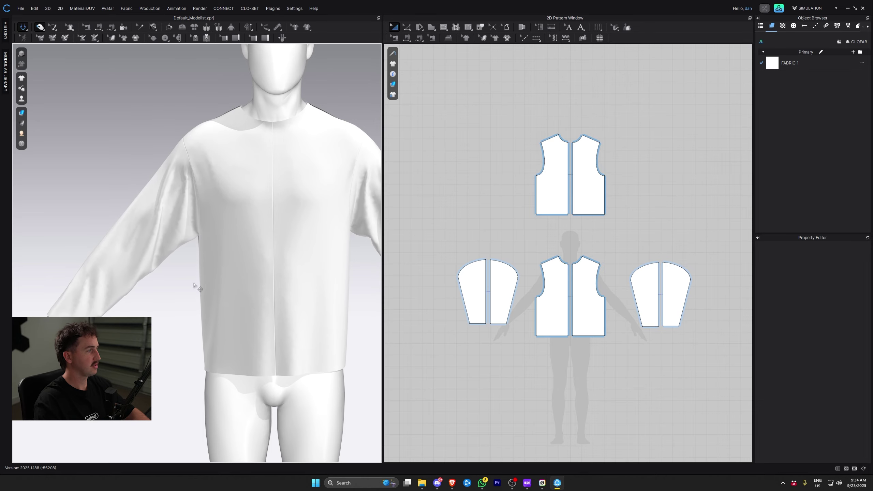
Step: Examine the refined garment's drape at the underarm, sleeves, front and back
{"action": "scroll", "coordinate": [186, 277], "scroll_direction": "up", "scroll_amount": 4}
{"action": "key", "text": "ctrl+a"}
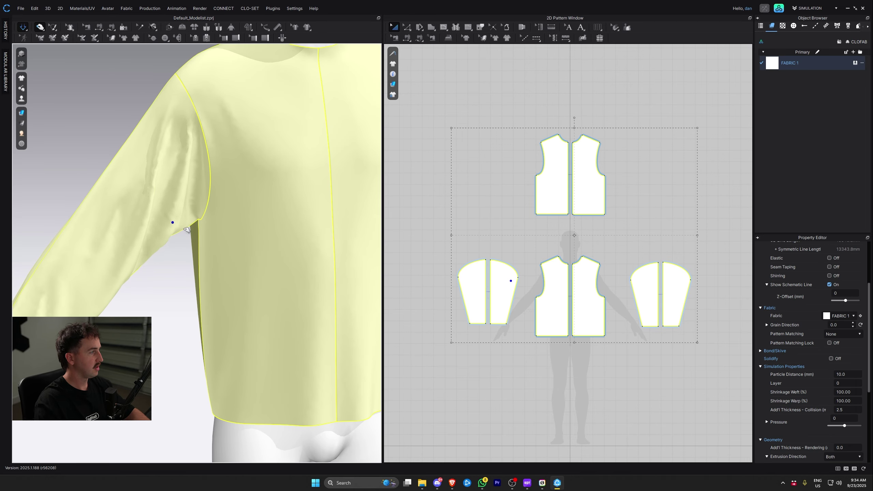
{"action": "scroll", "coordinate": [175, 311], "scroll_direction": "down", "scroll_amount": 3}
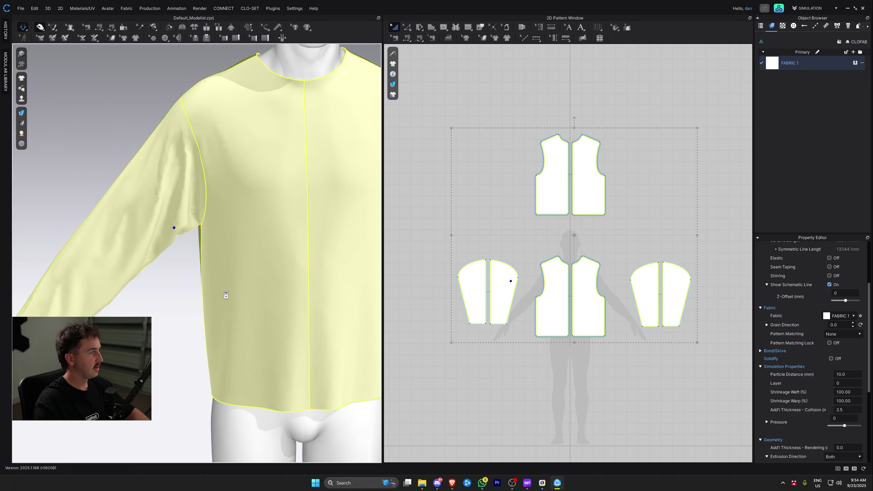
{"action": "left_click", "coordinate": [174, 311]}
{"action": "middle_click_drag", "start_coordinate": [174, 311], "coordinate": [156, 290]}
{"action": "scroll", "coordinate": [156, 290], "scroll_direction": "down", "scroll_amount": 2}
{"action": "right_click_drag", "start_coordinate": [302, 296], "coordinate": [221, 279]}
{"action": "left_click", "coordinate": [116, 294]}
{"action": "scroll", "coordinate": [203, 298], "scroll_direction": "up", "scroll_amount": 3}
{"action": "right_click_drag", "start_coordinate": [264, 267], "coordinate": [162, 251]}
Step: Raise the centre back neck point until the back centre line is about 669 mm, smooth the back neckline curve and simulate
{"action": "scroll", "coordinate": [614, 137], "scroll_direction": "up", "scroll_amount": 6}
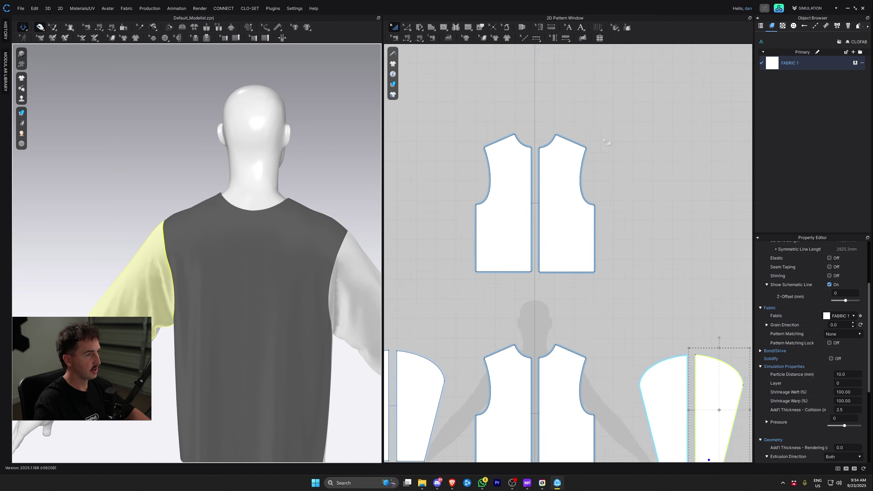
{"action": "key", "text": "z"}
{"action": "left_click", "coordinate": [477, 155]}
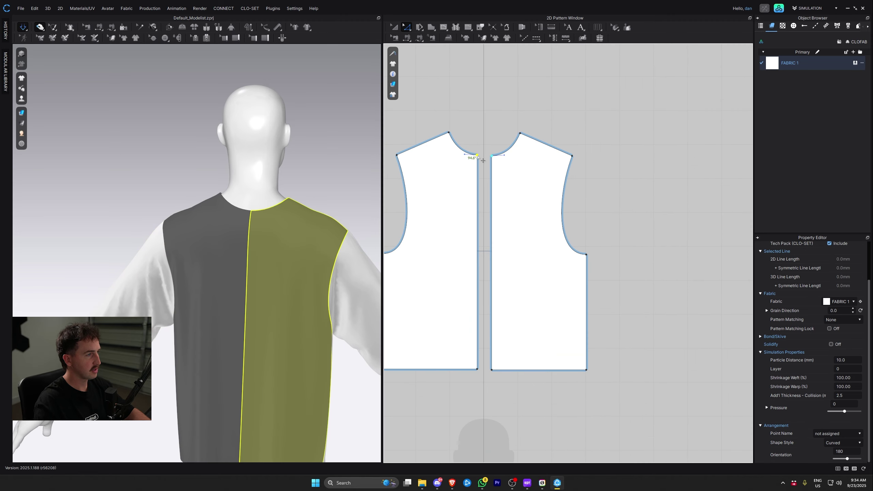
{"action": "left_click_drag", "start_coordinate": [482, 161], "coordinate": [482, 147]}
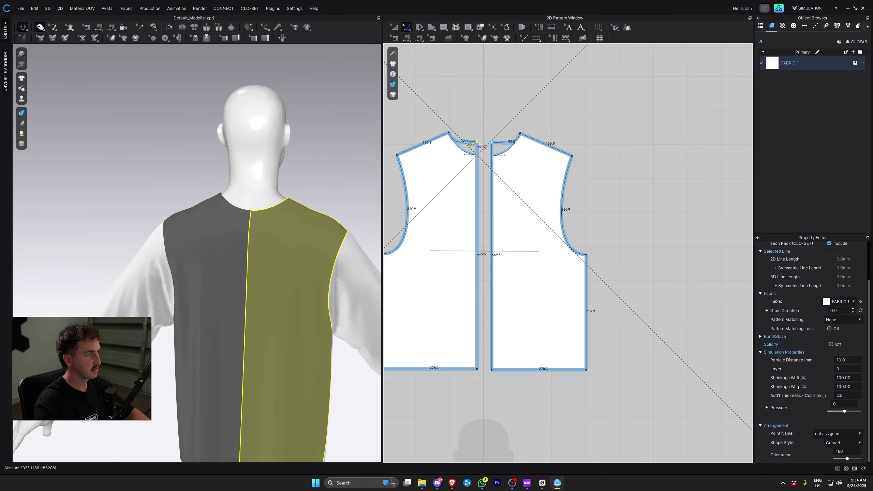
{"action": "left_click_drag", "start_coordinate": [481, 116], "coordinate": [482, 114]}
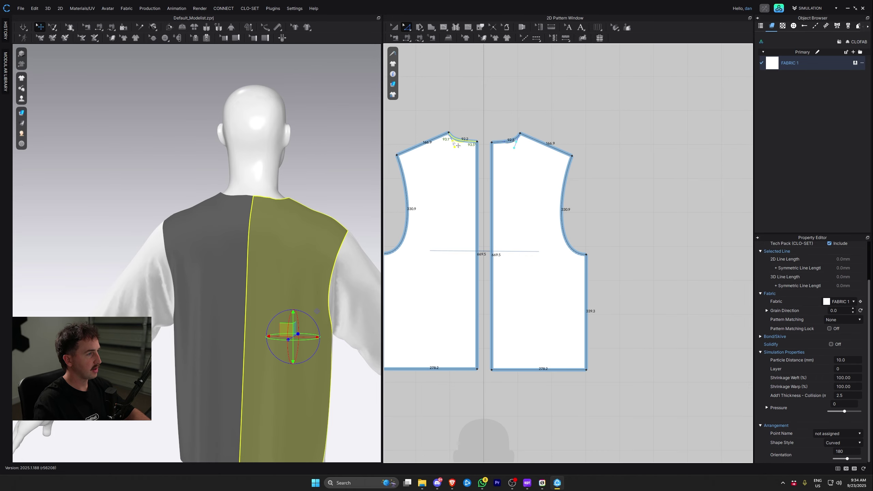
{"action": "left_click_drag", "start_coordinate": [459, 143], "coordinate": [458, 144]}
{"action": "left_click", "coordinate": [338, 153]}
{"action": "key", "text": "space"}
{"action": "left_click_drag", "start_coordinate": [273, 200], "coordinate": [277, 180]}
{"action": "scroll", "coordinate": [458, 183], "scroll_direction": "up", "scroll_amount": 6}
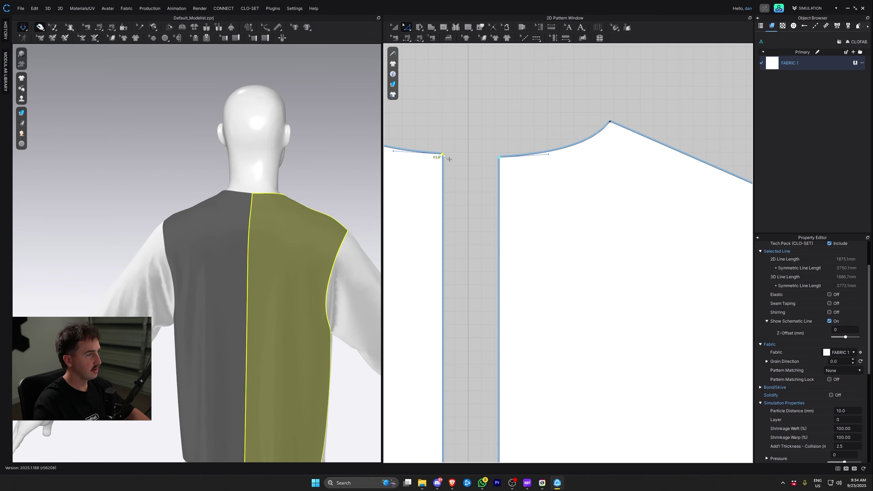
Step: Bring the back body halves together, level the neckline curve where they meet at centre back, and simulate
{"action": "left_click_drag", "start_coordinate": [444, 193], "coordinate": [451, 197]}
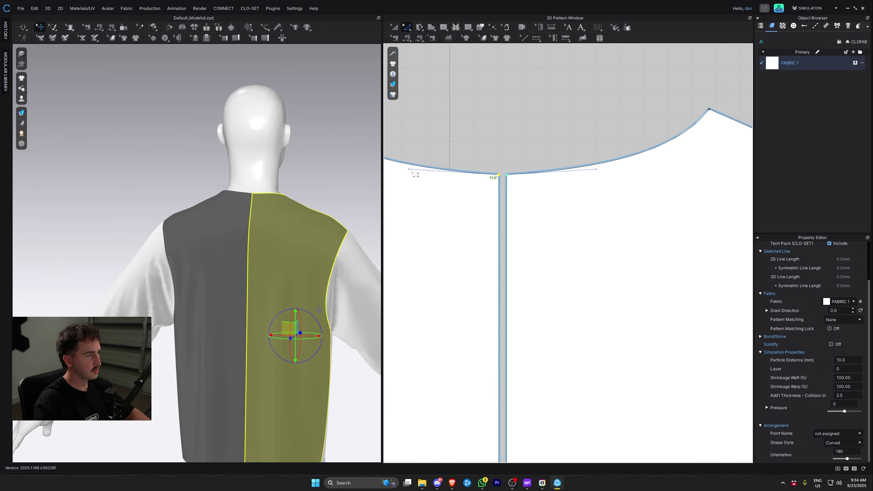
{"action": "left_click_drag", "start_coordinate": [411, 171], "coordinate": [411, 174]}
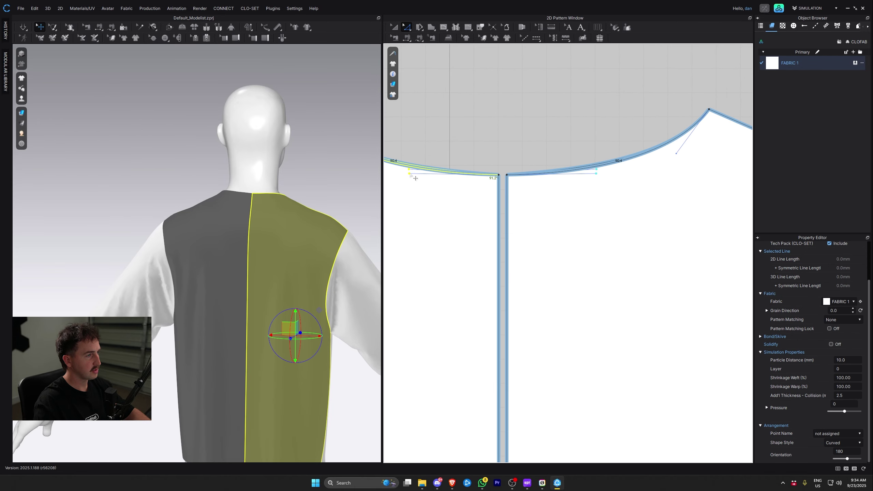
{"action": "key", "text": "space"}
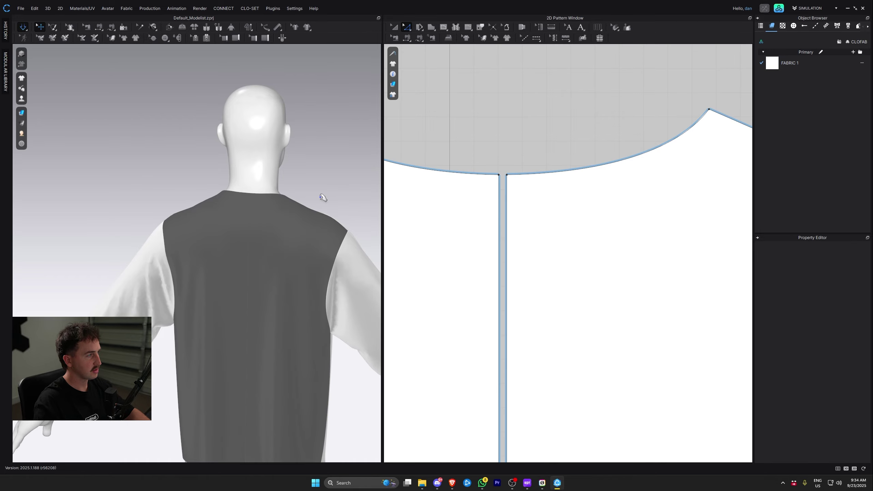
Step: Move the back body halves apart again to leave a gap along the centre line
{"action": "right_click_drag", "start_coordinate": [332, 203], "coordinate": [135, 189]}
{"action": "scroll", "coordinate": [135, 189], "scroll_direction": "down", "scroll_amount": 5}
{"action": "right_click_drag", "start_coordinate": [215, 231], "coordinate": [179, 234]}
{"action": "scroll", "coordinate": [559, 158], "scroll_direction": "down", "scroll_amount": 8}
{"action": "scroll", "coordinate": [554, 165], "scroll_direction": "up", "scroll_amount": 4}
{"action": "key", "text": "a"}
{"action": "scroll", "coordinate": [523, 115], "scroll_direction": "down", "scroll_amount": 4}
{"action": "middle_click_drag", "start_coordinate": [522, 108], "coordinate": [552, 325]}
{"action": "left_click_drag", "start_coordinate": [514, 253], "coordinate": [498, 253]}
Step: Level the front neckline curve at centre front so both halves meet smoothly, and simulate the garment
{"action": "middle_click_drag", "start_coordinate": [566, 404], "coordinate": [570, 177]}
{"action": "scroll", "coordinate": [529, 273], "scroll_direction": "up", "scroll_amount": 3}
{"action": "key", "text": "z"}
{"action": "scroll", "coordinate": [533, 261], "scroll_direction": "up", "scroll_amount": 6}
{"action": "left_click", "coordinate": [577, 229]}
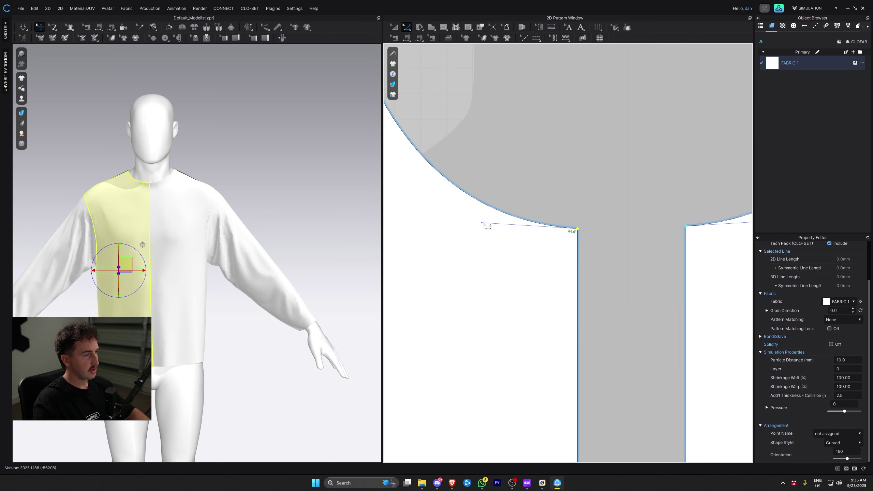
{"action": "left_click_drag", "start_coordinate": [481, 223], "coordinate": [482, 230]}
{"action": "key", "text": "space"}
{"action": "key", "text": "space"}
Step: Lower the centre front neck point slightly along the centre line to deepen the neckline, and simulate
{"action": "left_click", "coordinate": [577, 229]}
{"action": "scroll", "coordinate": [585, 255], "scroll_direction": "up", "scroll_amount": 1}
{"action": "scroll", "coordinate": [579, 235], "scroll_direction": "down", "scroll_amount": 2}
{"action": "left_click_drag", "start_coordinate": [577, 232], "coordinate": [577, 244], "text": "shift"}
{"action": "key", "text": "space"}
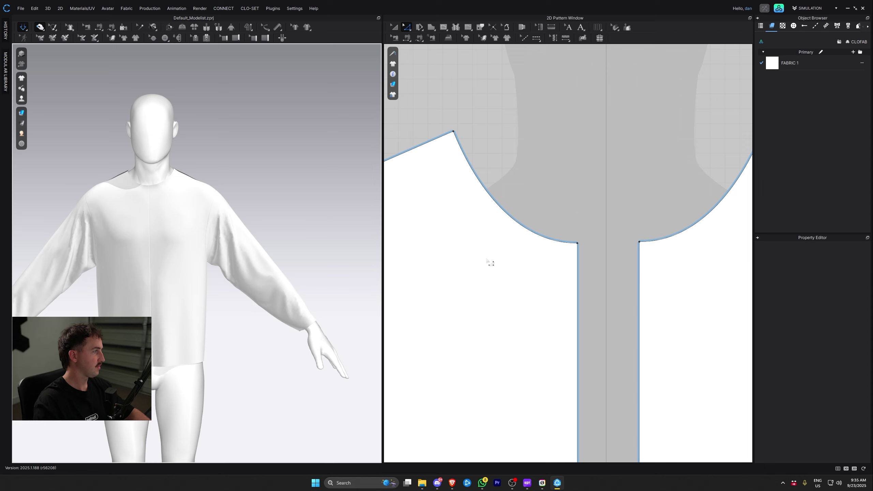
{"action": "left_click", "coordinate": [584, 248]}
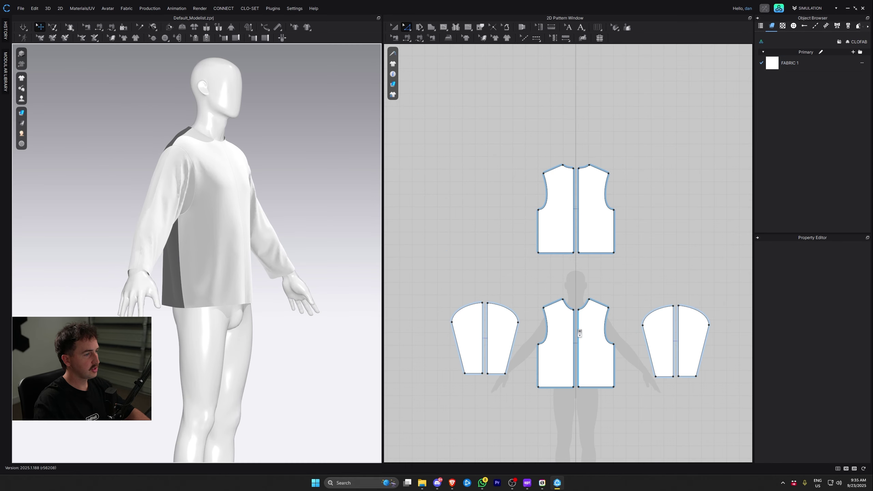
Step: Set the base colour of FABRIC 1 to mid grey 818181
{"action": "scroll", "coordinate": [579, 333], "scroll_direction": "down", "scroll_amount": 3}
{"action": "key", "text": "a"}
{"action": "left_click_drag", "start_coordinate": [452, 376], "coordinate": [702, 168]}
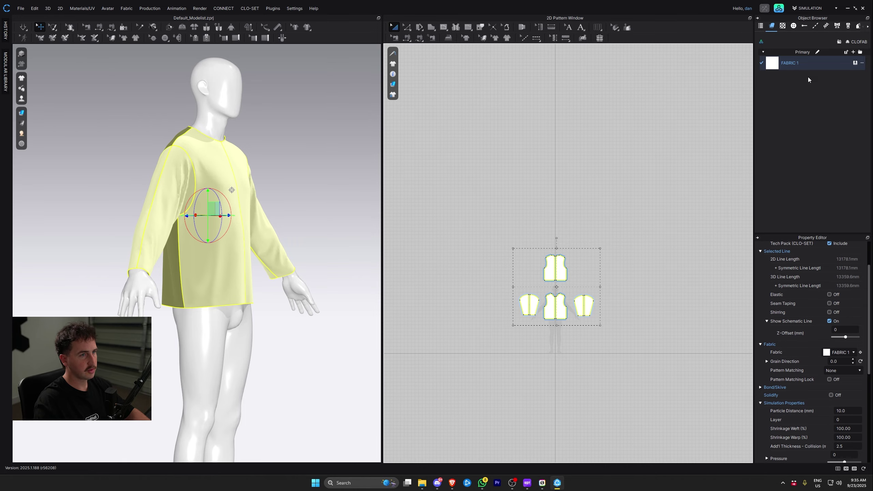
{"action": "left_click", "coordinate": [791, 63]}
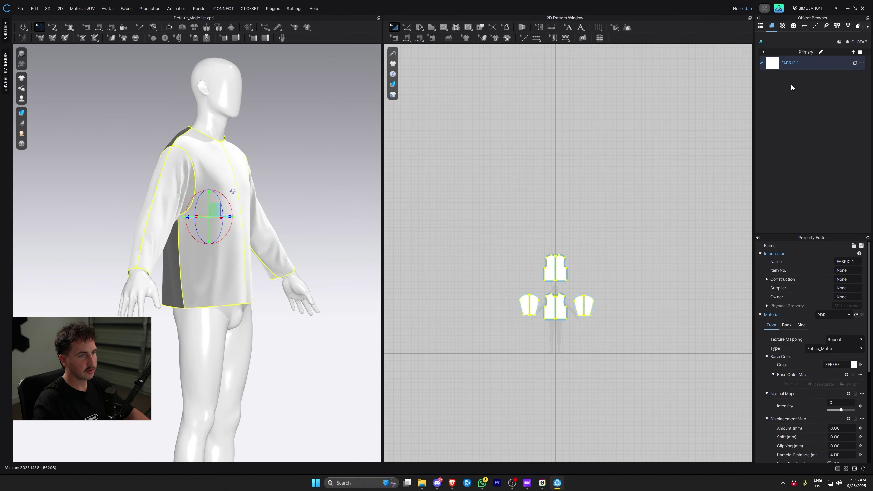
{"action": "left_click", "coordinate": [855, 366]}
{"action": "left_click_drag", "start_coordinate": [301, 148], "coordinate": [289, 147]}
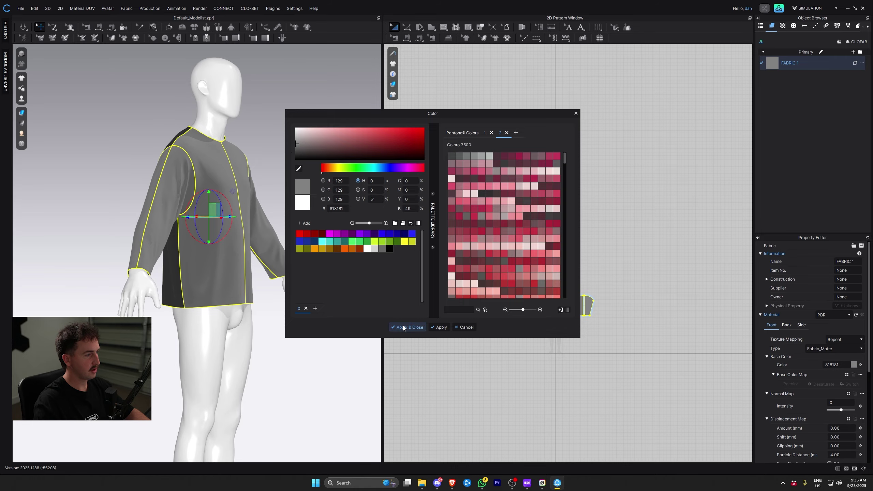
{"action": "left_click", "coordinate": [403, 328]}
Step: Remove linked editing from all body and sleeve pattern pieces
{"action": "scroll", "coordinate": [591, 312], "scroll_direction": "up", "scroll_amount": 5}
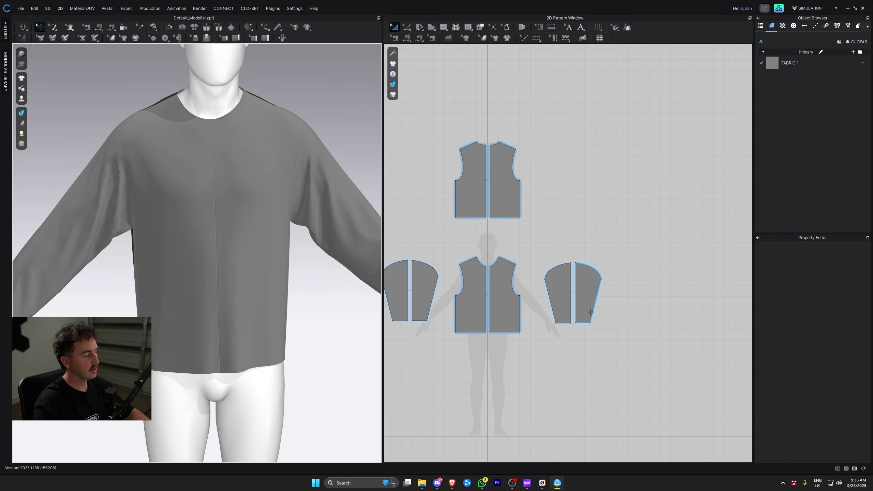
{"action": "middle_click_drag", "start_coordinate": [613, 332], "coordinate": [664, 296]}
{"action": "scroll", "coordinate": [664, 296], "scroll_direction": "up", "scroll_amount": 1}
{"action": "scroll", "coordinate": [619, 290], "scroll_direction": "down", "scroll_amount": 1}
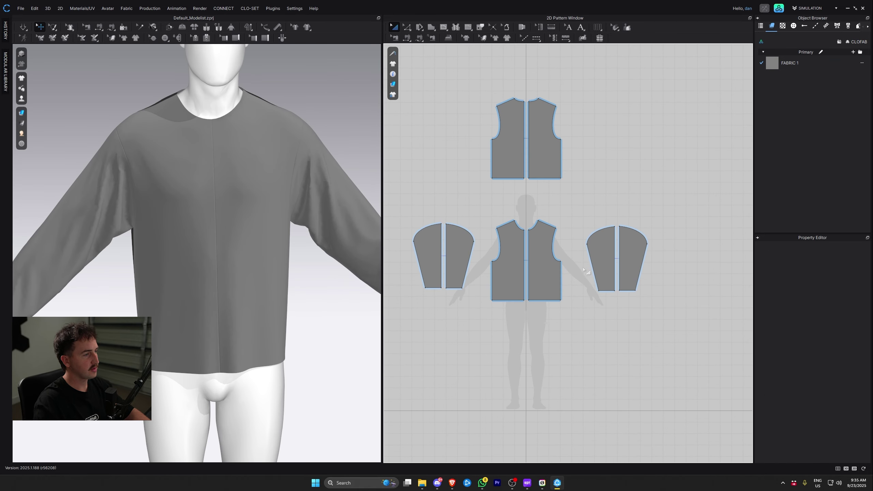
{"action": "mouse_move", "coordinate": [221, 257]}
{"action": "right_mouse_down"}
{"action": "mouse_move", "coordinate": [304, 255]}
{"action": "mouse_move", "coordinate": [313, 269]}
{"action": "mouse_move", "coordinate": [214, 268]}
{"action": "right_mouse_up"}
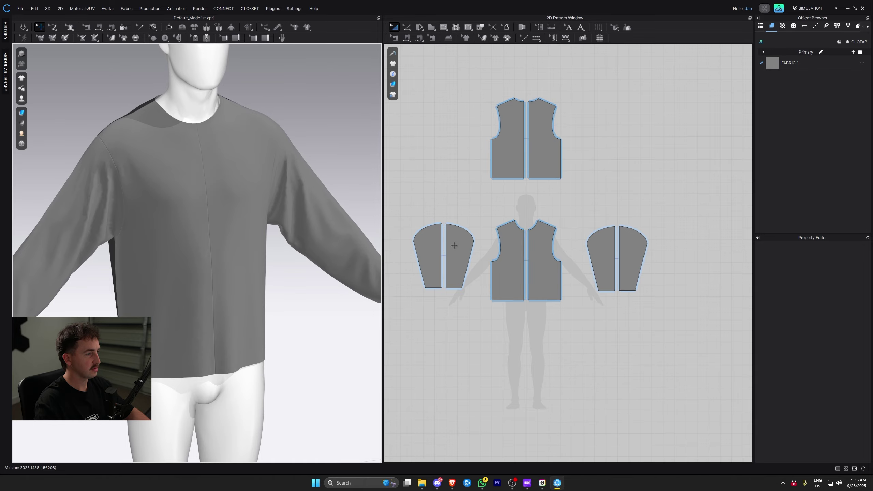
{"action": "left_click_drag", "start_coordinate": [691, 77], "coordinate": [404, 357]}
{"action": "right_click", "coordinate": [516, 255]}
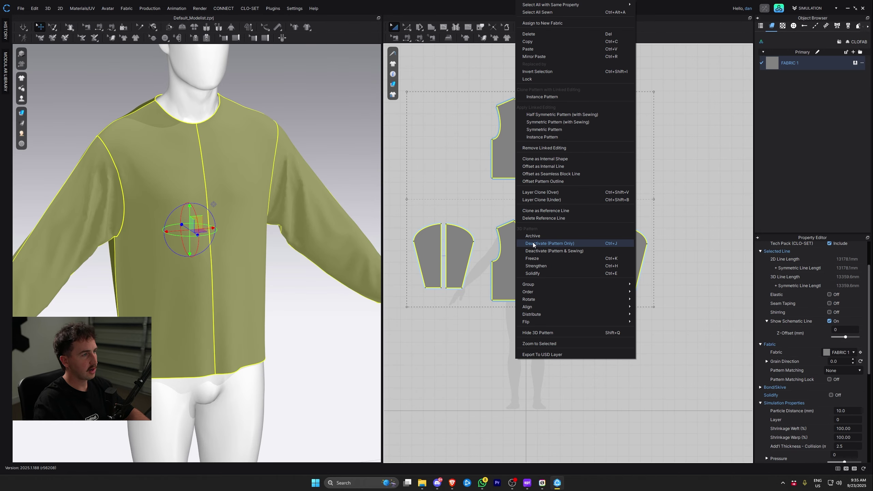
{"action": "left_click", "coordinate": [586, 149]}
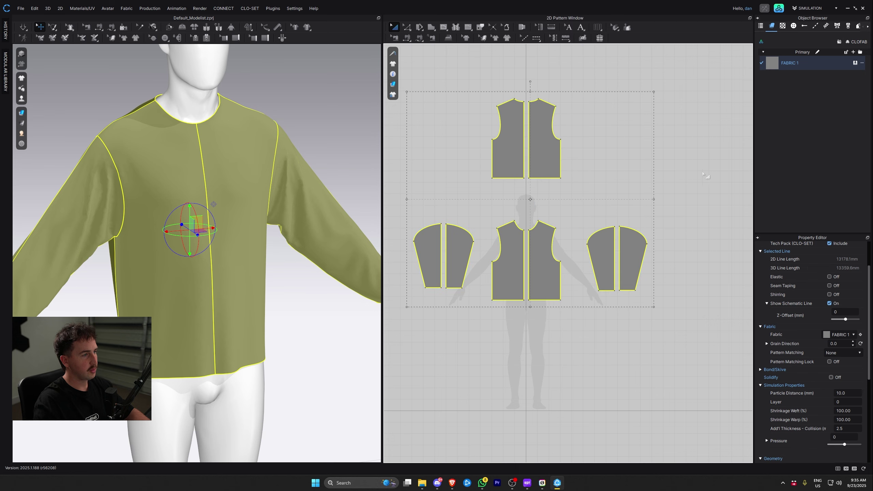
Step: Merge the two halves of each sleeve along their central seam into a single pattern piece
{"action": "key", "text": "b"}
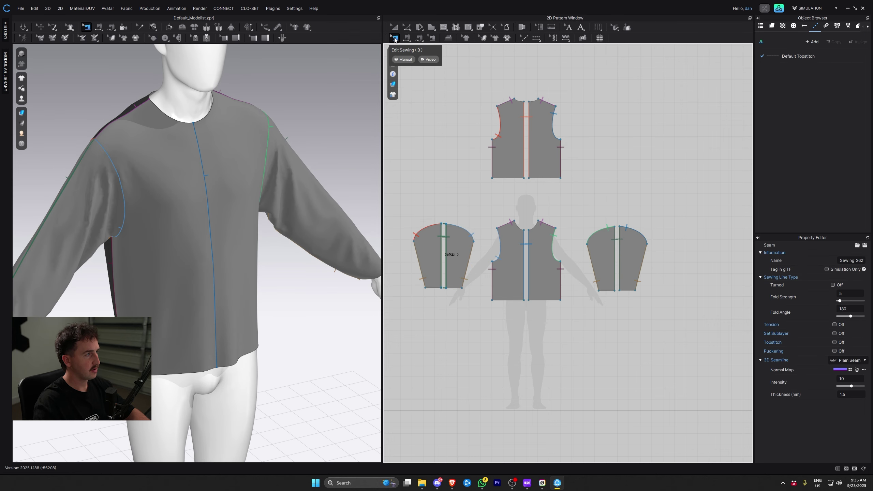
{"action": "right_click", "coordinate": [446, 250]}
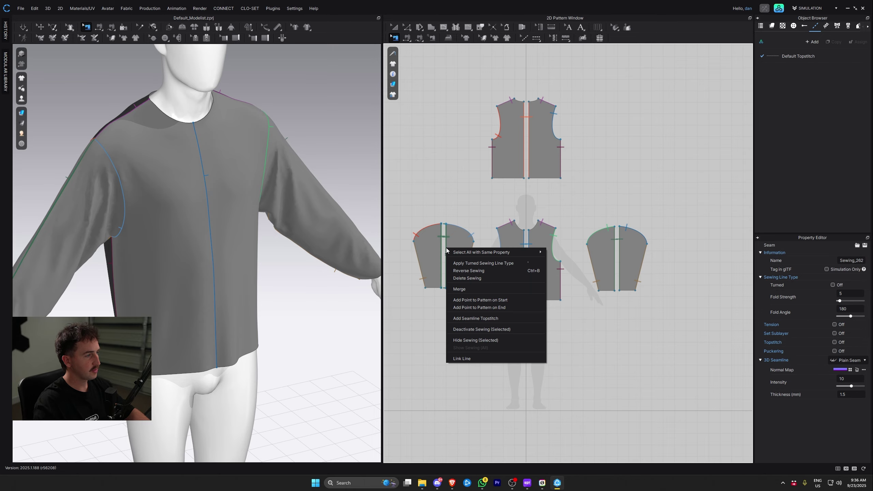
{"action": "left_click", "coordinate": [462, 289]}
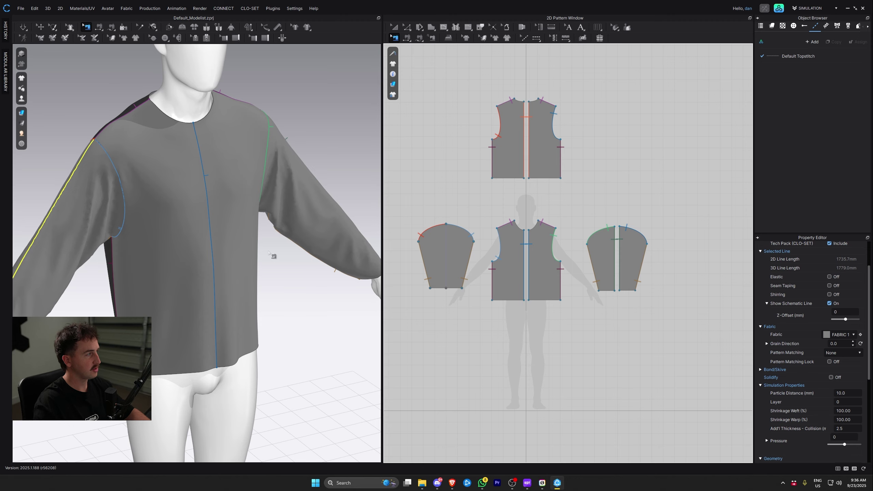
{"action": "right_click", "coordinate": [620, 253]}
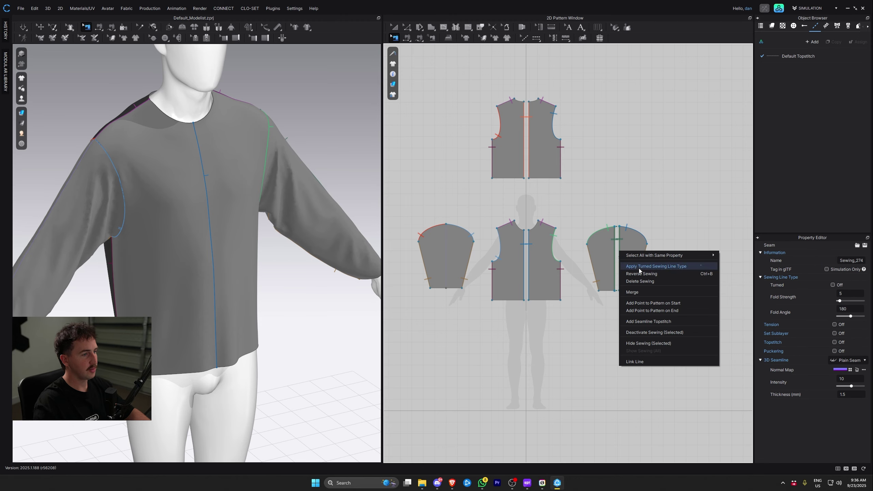
{"action": "left_click", "coordinate": [643, 292]}
Step: Merge the front body halves and the back body halves along their centre seams into single panels
{"action": "right_click", "coordinate": [526, 256]}
{"action": "left_click", "coordinate": [552, 294]}
{"action": "right_click", "coordinate": [527, 157]}
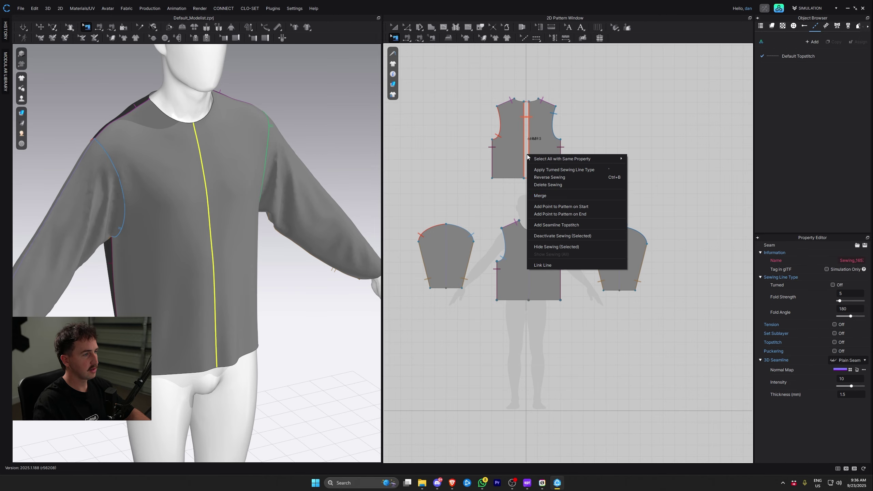
{"action": "left_click", "coordinate": [548, 195]}
{"action": "right_click_drag", "start_coordinate": [201, 220], "coordinate": [294, 244]}
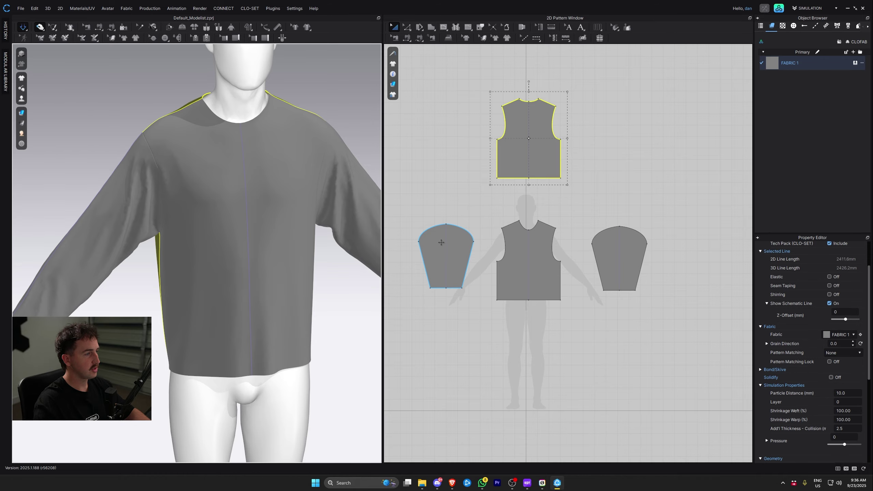
Step: Level both curve handles at the top point of the avatar's right sleeve cap to round off its peak
{"action": "scroll", "coordinate": [441, 243], "scroll_direction": "up", "scroll_amount": 5}
{"action": "key", "text": "z"}
{"action": "left_click", "coordinate": [460, 173]}
{"action": "middle_click_drag", "start_coordinate": [483, 214], "coordinate": [520, 248]}
{"action": "scroll", "coordinate": [489, 214], "scroll_direction": "up", "scroll_amount": 2}
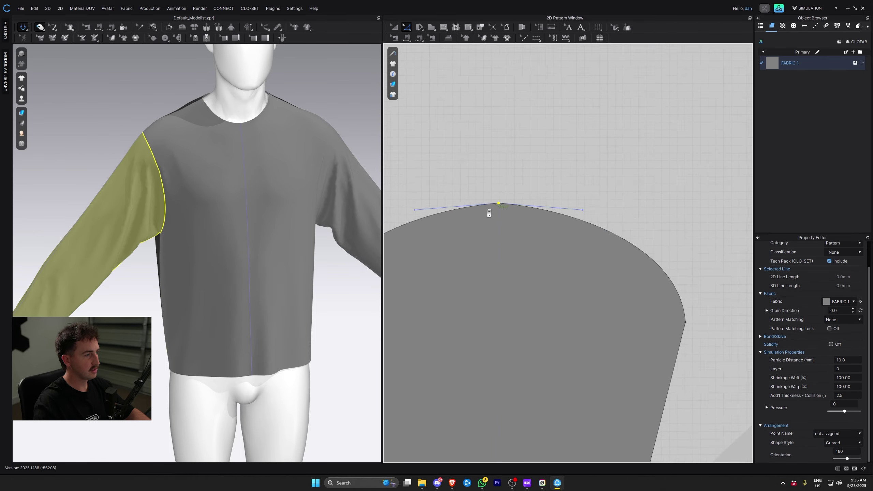
{"action": "scroll", "coordinate": [489, 213], "scroll_direction": "up", "scroll_amount": 4}
{"action": "scroll", "coordinate": [521, 208], "scroll_direction": "up", "scroll_amount": 2}
{"action": "middle_click_drag", "start_coordinate": [528, 210], "coordinate": [590, 221]}
{"action": "scroll", "coordinate": [465, 227], "scroll_direction": "up", "scroll_amount": 1}
{"action": "scroll", "coordinate": [443, 224], "scroll_direction": "up", "scroll_amount": 1}
{"action": "scroll", "coordinate": [441, 225], "scroll_direction": "down", "scroll_amount": 4}
{"action": "middle_click_drag", "start_coordinate": [436, 224], "coordinate": [526, 212]}
{"action": "key", "text": "space"}
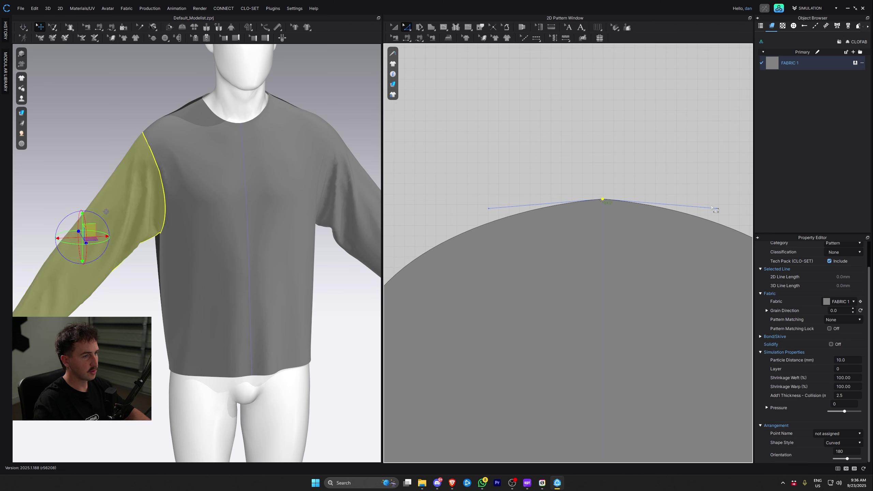
{"action": "left_click", "coordinate": [489, 209]}
{"action": "left_click_drag", "start_coordinate": [488, 209], "coordinate": [489, 200]}
Step: Level both curve handles at the top point of the avatar's left sleeve cap to match the other sleeve
{"action": "middle_click_drag", "start_coordinate": [603, 240], "coordinate": [426, 208]}
{"action": "scroll", "coordinate": [615, 252], "scroll_direction": "down", "scroll_amount": 6}
{"action": "scroll", "coordinate": [616, 251], "scroll_direction": "up", "scroll_amount": 1}
{"action": "middle_click_drag", "start_coordinate": [715, 272], "coordinate": [497, 248]}
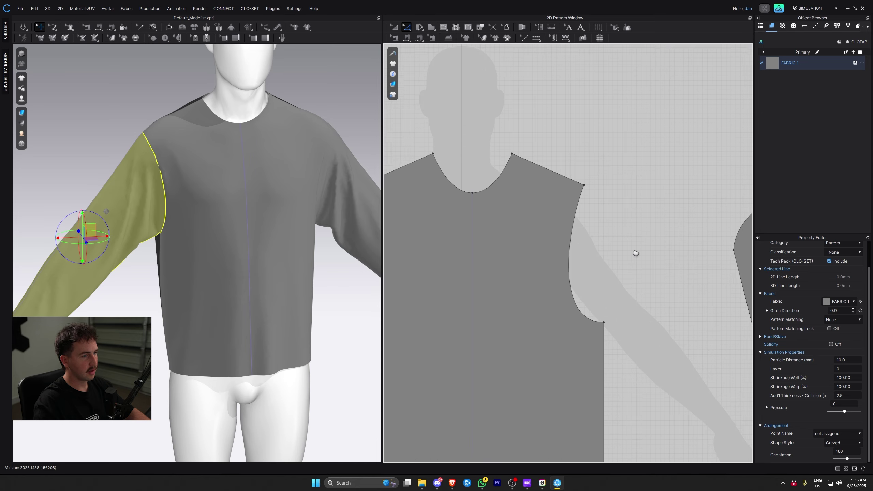
{"action": "middle_click_drag", "start_coordinate": [684, 254], "coordinate": [398, 254]}
{"action": "left_click", "coordinate": [575, 170]}
{"action": "scroll", "coordinate": [573, 171], "scroll_direction": "down", "scroll_amount": 5}
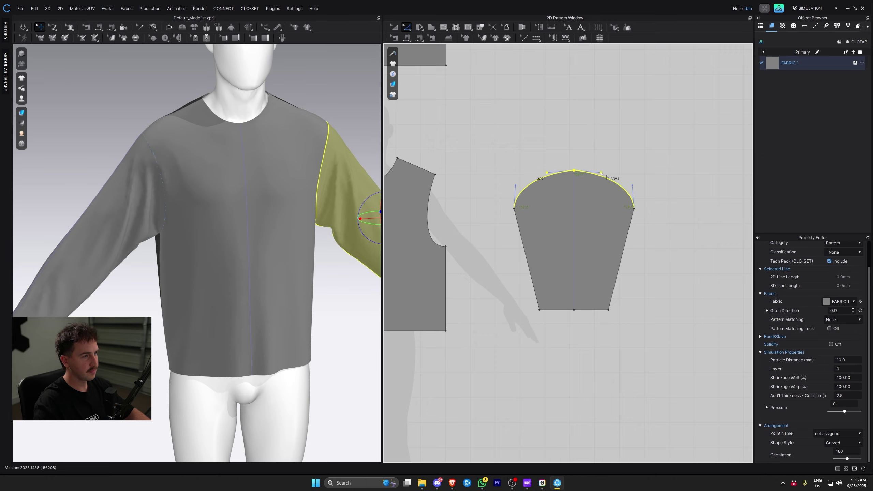
{"action": "scroll", "coordinate": [602, 172], "scroll_direction": "down", "scroll_amount": 3}
{"action": "scroll", "coordinate": [576, 172], "scroll_direction": "up", "scroll_amount": 7}
{"action": "left_click_drag", "start_coordinate": [520, 161], "coordinate": [519, 158]}
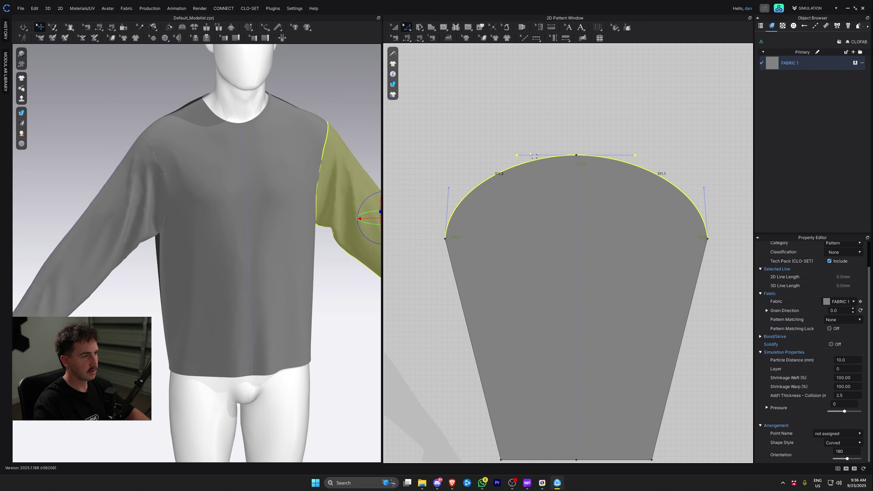
{"action": "left_click", "coordinate": [453, 165]}
Step: Simulate the garment with the merged panels and smoothed sleeve caps, and examine how it drapes on the mannequin
{"action": "scroll", "coordinate": [322, 233], "scroll_direction": "down", "scroll_amount": 3}
{"action": "key", "text": "space"}
{"action": "scroll", "coordinate": [526, 278], "scroll_direction": "down", "scroll_amount": 8}
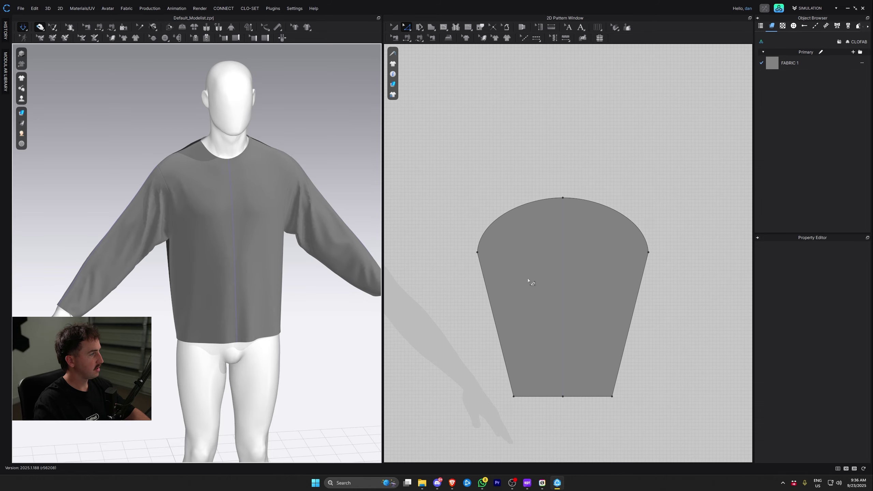
{"action": "scroll", "coordinate": [245, 221], "scroll_direction": "up", "scroll_amount": 2}
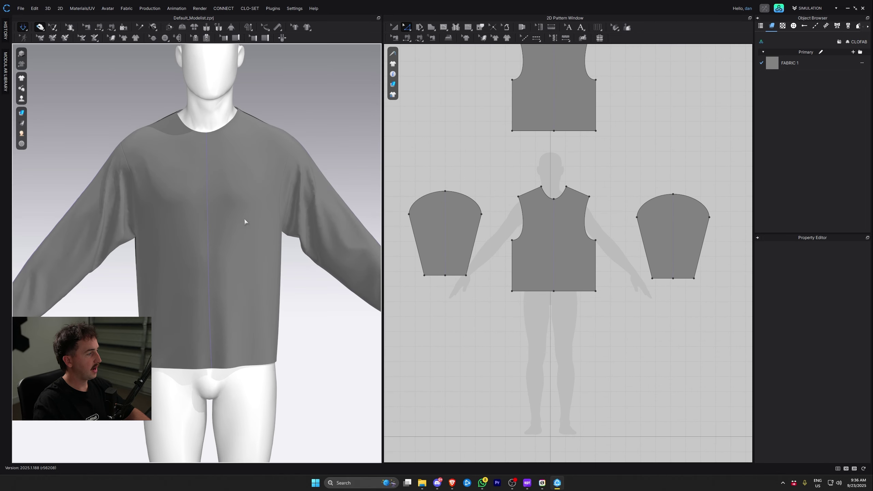
{"action": "middle_click_drag", "start_coordinate": [543, 200], "coordinate": [542, 284]}
{"action": "mouse_move", "coordinate": [206, 208]}
{"action": "right_mouse_down"}
{"action": "mouse_move", "coordinate": [267, 218]}
{"action": "mouse_move", "coordinate": [206, 208]}
{"action": "right_mouse_up"}
{"action": "scroll", "coordinate": [206, 209], "scroll_direction": "down", "scroll_amount": 3}
{"action": "scroll", "coordinate": [555, 189], "scroll_direction": "down", "scroll_amount": 2}
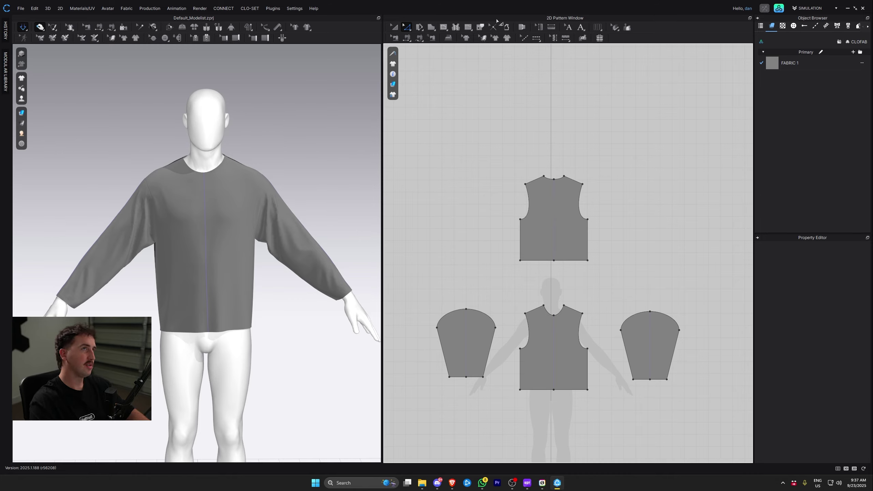
Step: Draw a hood piece above the back panel, about 294 mm wide and 275 mm high, with one lower corner cut diagonally
{"action": "scroll", "coordinate": [625, 212], "scroll_direction": "up", "scroll_amount": 2}
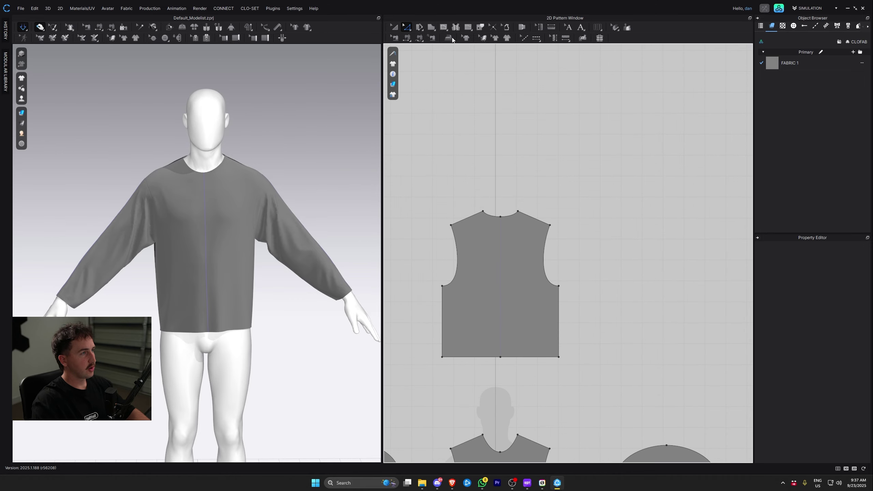
{"action": "left_click", "coordinate": [431, 27]}
{"action": "left_click", "coordinate": [440, 37]}
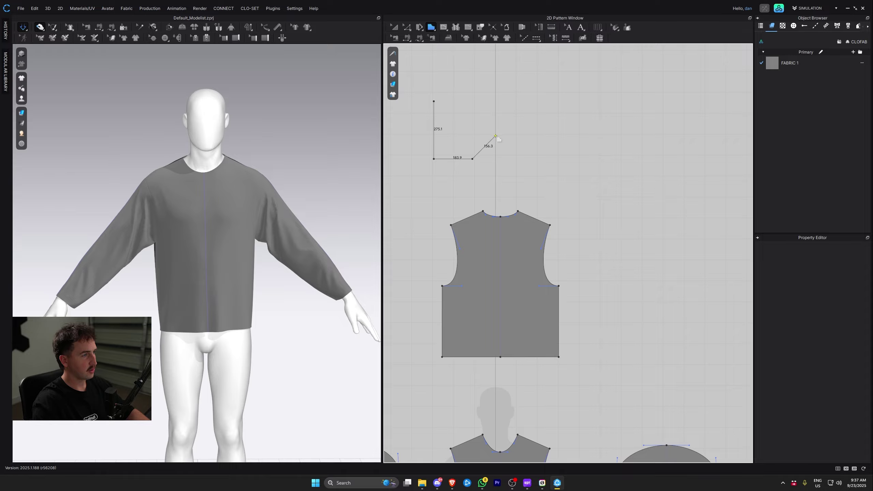
{"action": "left_click", "coordinate": [495, 101]}
{"action": "left_click", "coordinate": [434, 101]}
{"action": "left_click", "coordinate": [394, 27]}
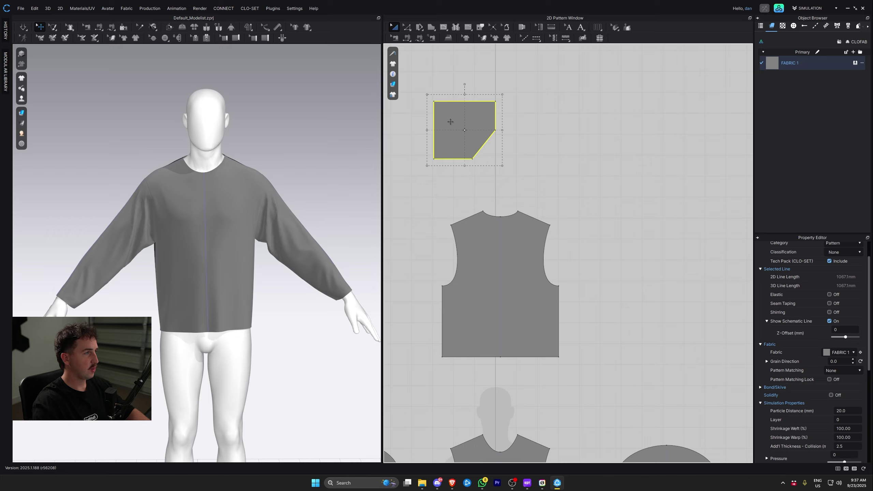
Step: Bow the hood piece's diagonal edge outward and adjust its end points to form a smooth rounded corner
{"action": "left_click", "coordinate": [411, 28]}
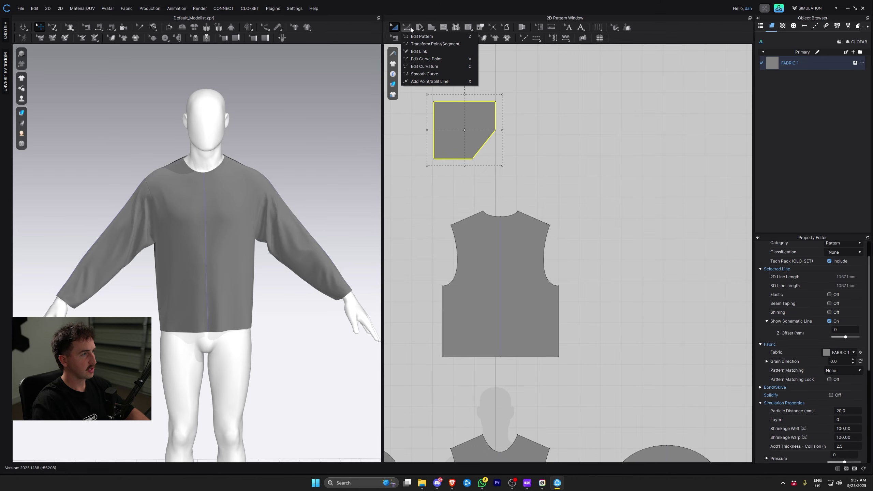
{"action": "left_click", "coordinate": [428, 66]}
{"action": "left_click", "coordinate": [486, 153]}
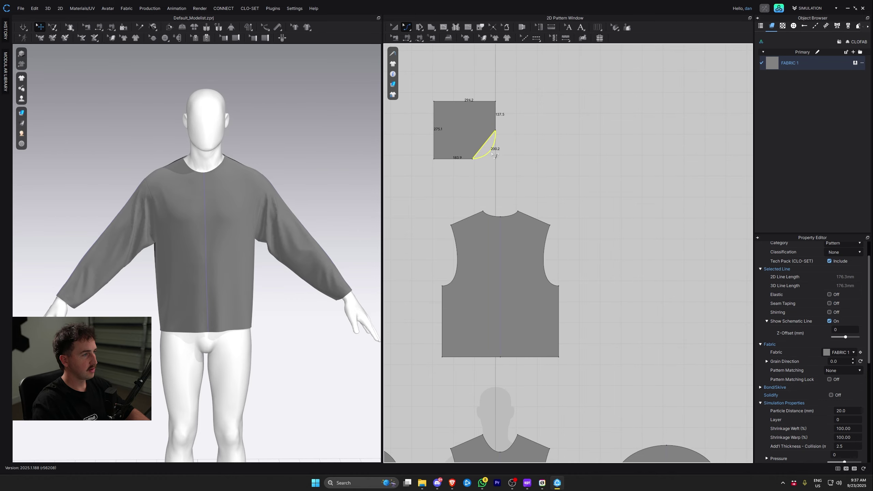
{"action": "left_click_drag", "start_coordinate": [472, 159], "coordinate": [460, 160]}
{"action": "mouse_move", "coordinate": [495, 131]}
{"action": "left_mouse_down"}
{"action": "mouse_move", "coordinate": [495, 120]}
{"action": "mouse_move", "coordinate": [495, 131]}
{"action": "left_mouse_up"}
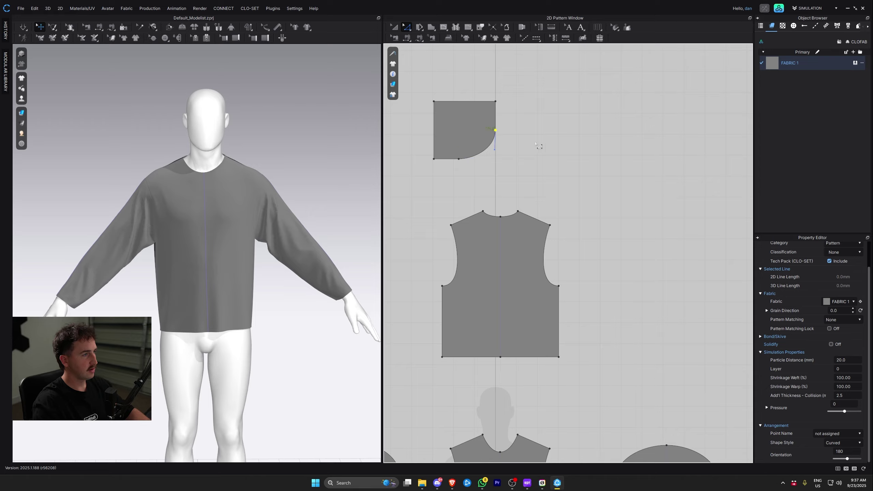
{"action": "left_click", "coordinate": [538, 145]}
Step: Clone the hood piece as a symmetric pattern and place the copy beside it, with the rounded corners facing each other
{"action": "left_click", "coordinate": [456, 123]}
{"action": "right_click", "coordinate": [456, 120]}
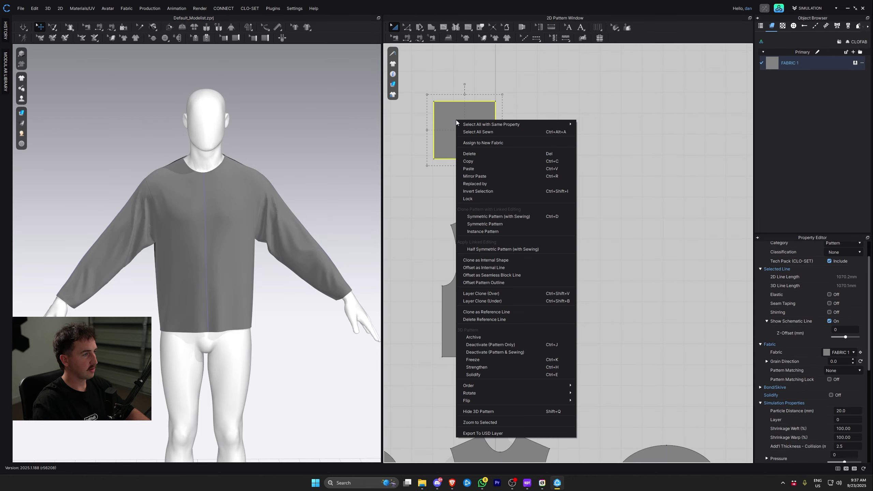
{"action": "left_click", "coordinate": [499, 225]}
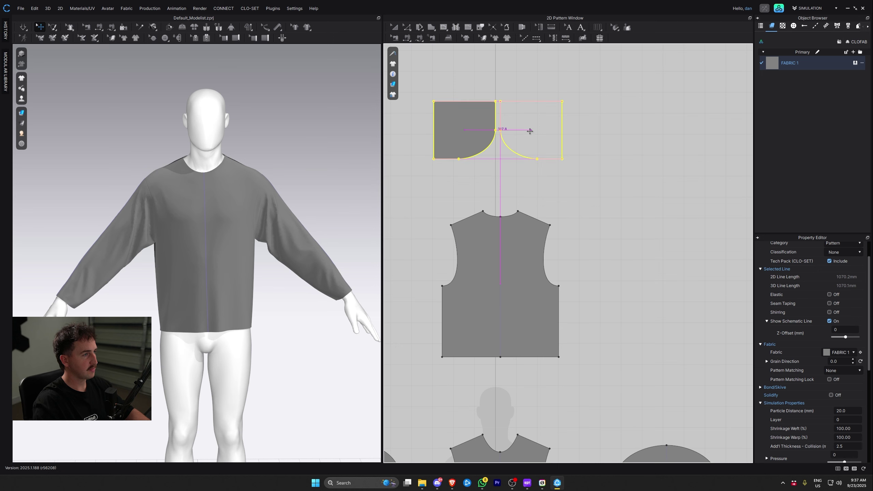
{"action": "left_click", "coordinate": [529, 131]}
{"action": "scroll", "coordinate": [501, 131], "scroll_direction": "up", "scroll_amount": 3}
{"action": "left_click", "coordinate": [546, 160]}
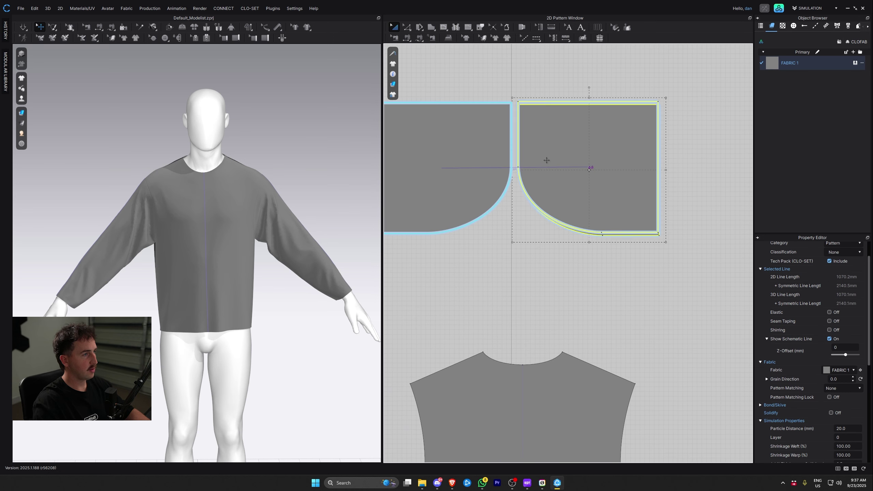
Step: Select both hood pieces and lower them in 3D to just above the avatar's head
{"action": "scroll", "coordinate": [270, 205], "scroll_direction": "down", "scroll_amount": 4}
{"action": "scroll", "coordinate": [270, 205], "scroll_direction": "down", "scroll_amount": 3}
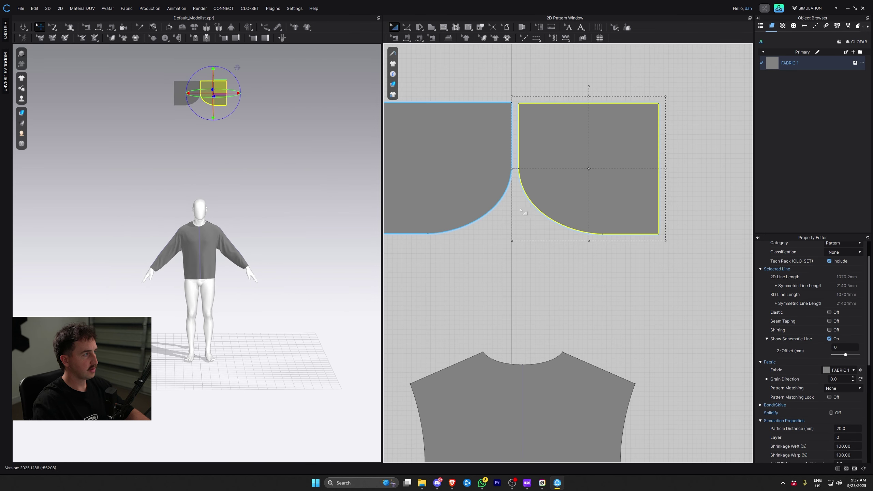
{"action": "scroll", "coordinate": [520, 217], "scroll_direction": "down", "scroll_amount": 5}
{"action": "left_click_drag", "start_coordinate": [444, 243], "coordinate": [596, 159]}
{"action": "left_click_drag", "start_coordinate": [203, 68], "coordinate": [202, 164]}
{"action": "scroll", "coordinate": [208, 202], "scroll_direction": "up", "scroll_amount": 5}
{"action": "scroll", "coordinate": [208, 203], "scroll_direction": "up", "scroll_amount": 2}
{"action": "middle_click_drag", "start_coordinate": [220, 181], "coordinate": [206, 266]}
{"action": "right_click_drag", "start_coordinate": [211, 278], "coordinate": [264, 264]}
Step: Rotate the two hood pieces to lie nearly flat and centre them over the avatar's head
{"action": "left_click_drag", "start_coordinate": [198, 157], "coordinate": [159, 108]}
{"action": "right_click_drag", "start_coordinate": [220, 149], "coordinate": [188, 186]}
{"action": "left_click_drag", "start_coordinate": [190, 180], "coordinate": [218, 137]}
{"action": "mouse_move", "coordinate": [226, 168]}
{"action": "right_mouse_down"}
{"action": "mouse_move", "coordinate": [260, 180]}
{"action": "mouse_move", "coordinate": [224, 181]}
{"action": "right_mouse_up"}
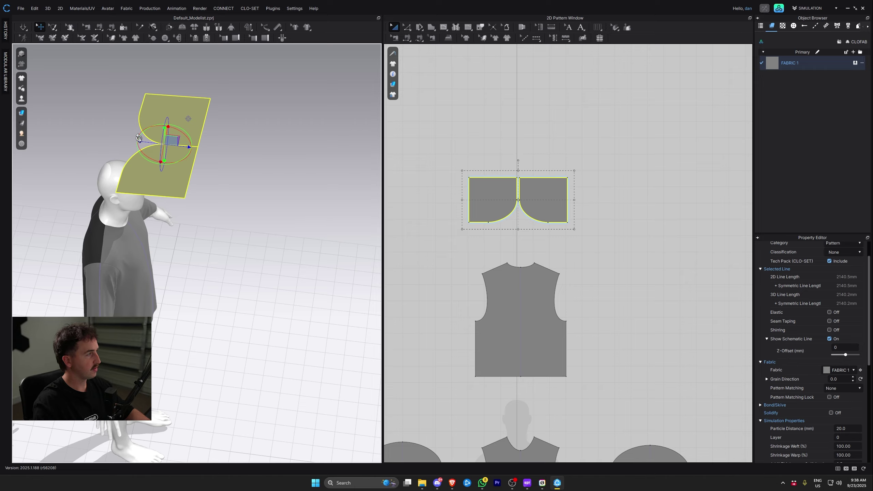
{"action": "left_click_drag", "start_coordinate": [139, 141], "coordinate": [95, 136]}
{"action": "right_click_drag", "start_coordinate": [122, 137], "coordinate": [86, 118]}
{"action": "right_click_drag", "start_coordinate": [129, 98], "coordinate": [202, 120]}
{"action": "left_click_drag", "start_coordinate": [210, 123], "coordinate": [223, 126]}
{"action": "right_click_drag", "start_coordinate": [241, 156], "coordinate": [318, 145]}
{"action": "scroll", "coordinate": [426, 167], "scroll_direction": "down", "scroll_amount": 1}
Step: Sew the straight centre edges of the two hood pieces together
{"action": "key", "text": "n"}
{"action": "left_click", "coordinate": [511, 186]}
{"action": "left_click", "coordinate": [509, 186]}
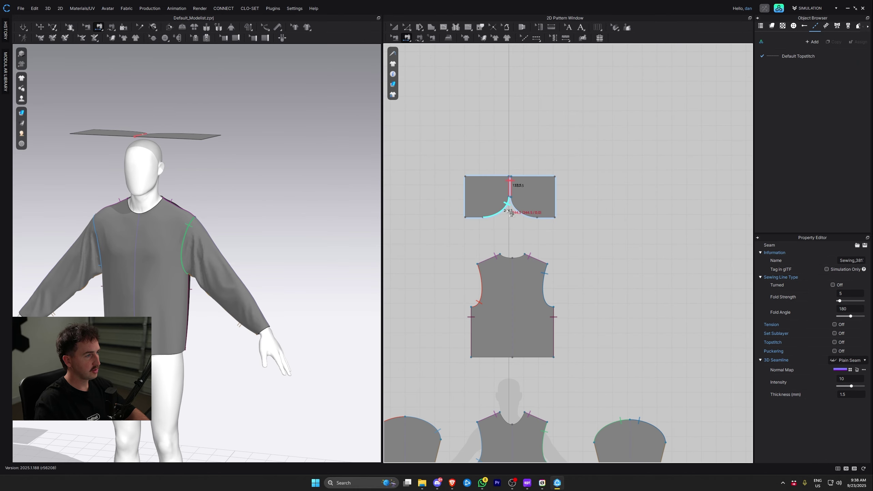
{"action": "middle_click_drag", "start_coordinate": [507, 211], "coordinate": [538, 168]}
{"action": "scroll", "coordinate": [538, 172], "scroll_direction": "down", "scroll_amount": 2}
{"action": "scroll", "coordinate": [530, 185], "scroll_direction": "up", "scroll_amount": 3}
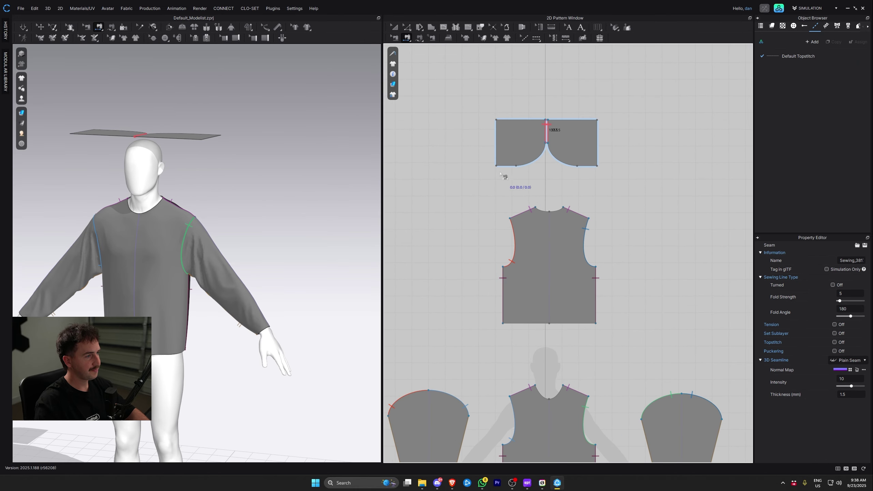
Step: Sew the two hood pieces together along their curved edges and their short straight lower edges
{"action": "right_click_drag", "start_coordinate": [142, 159], "coordinate": [149, 182]}
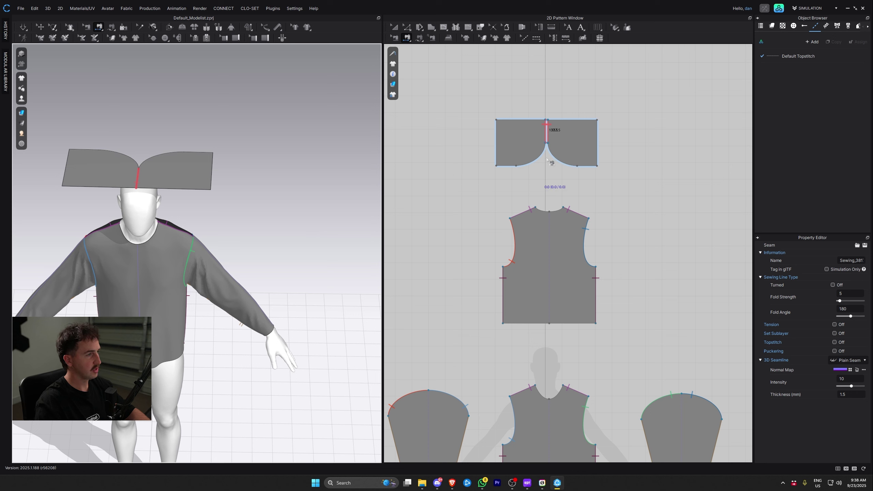
{"action": "left_click", "coordinate": [561, 162]}
{"action": "left_click", "coordinate": [511, 166]}
{"action": "left_click", "coordinate": [582, 172]}
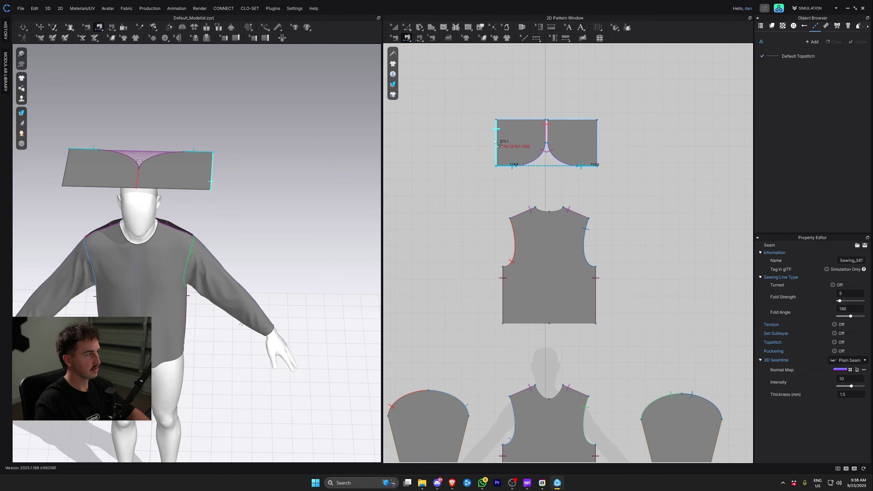
Step: Free-sew one hood piece's outer side edge to the front and back neckline curves on the avatar's left
{"action": "middle_click_drag", "start_coordinate": [535, 185], "coordinate": [528, 208]}
{"action": "key", "text": "m"}
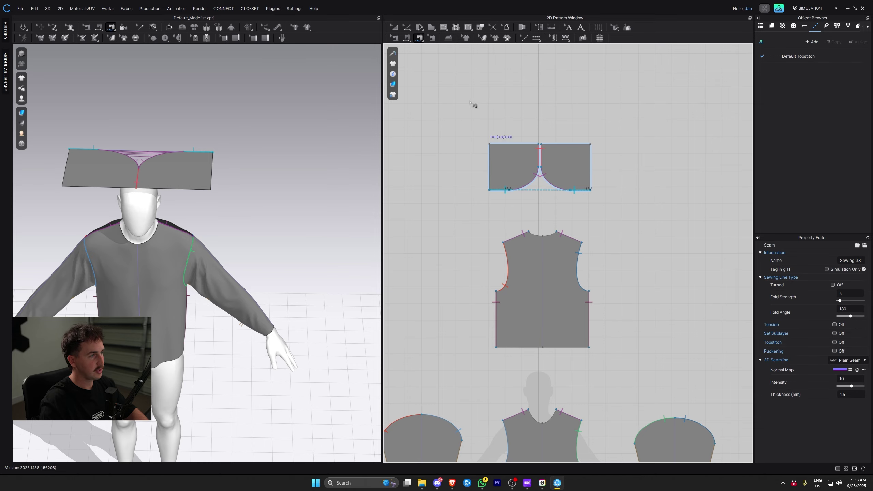
{"action": "left_click", "coordinate": [419, 38]}
{"action": "left_click", "coordinate": [434, 48]}
{"action": "left_click", "coordinate": [489, 145]}
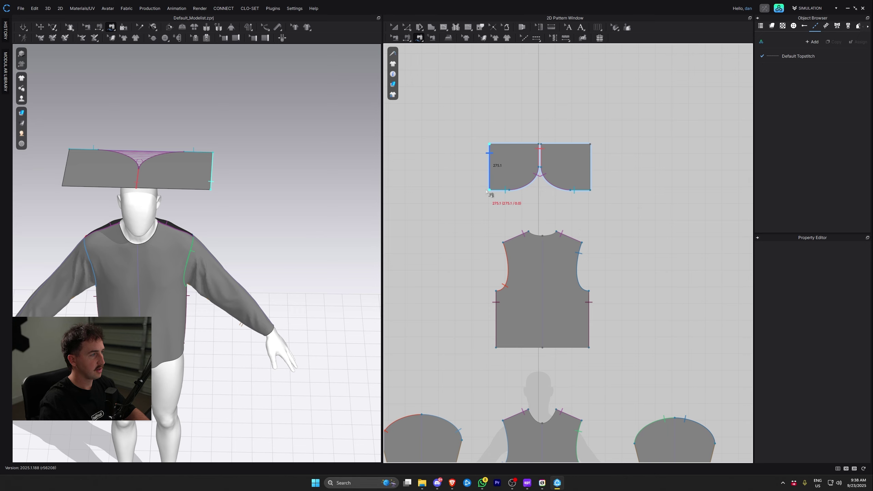
{"action": "middle_click_drag", "start_coordinate": [566, 416], "coordinate": [624, 423]}
{"action": "middle_click_drag", "start_coordinate": [634, 233], "coordinate": [586, 137]}
{"action": "left_click", "coordinate": [554, 336]}
{"action": "left_click", "coordinate": [567, 145]}
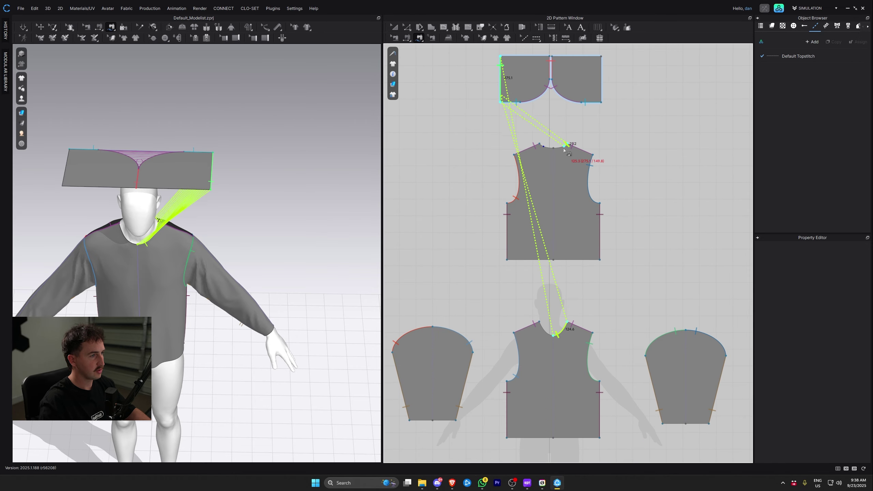
{"action": "left_click", "coordinate": [554, 151]}
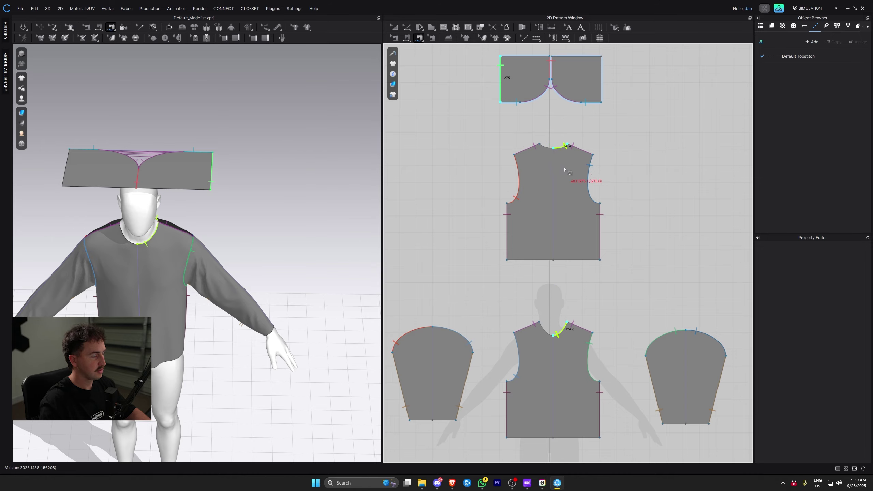
{"action": "key", "text": "Return"}
Step: Free-sew the other hood piece's outer side edge to the front and back neckline curves on the avatar's right
{"action": "middle_click_drag", "start_coordinate": [590, 137], "coordinate": [568, 183]}
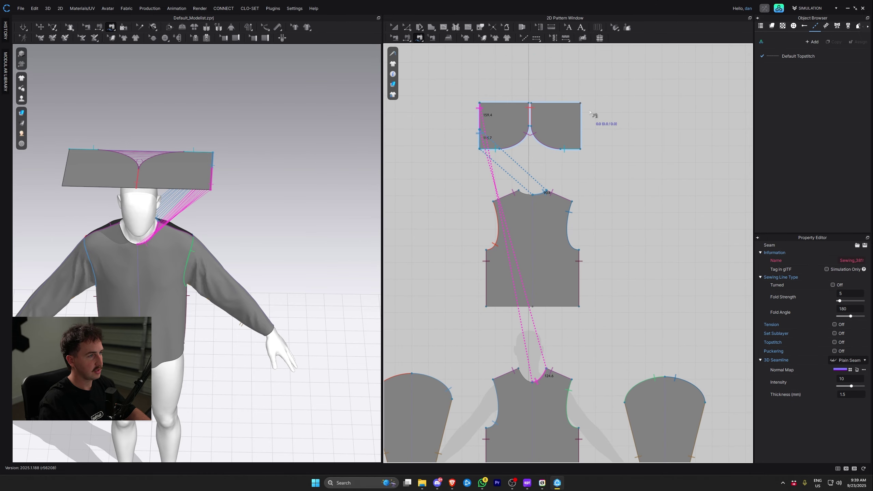
{"action": "left_click", "coordinate": [580, 103]}
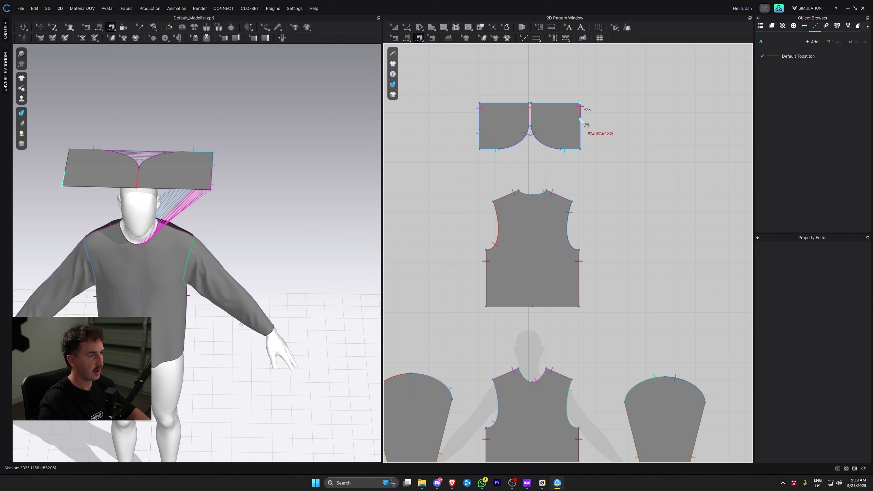
{"action": "left_click", "coordinate": [580, 149]}
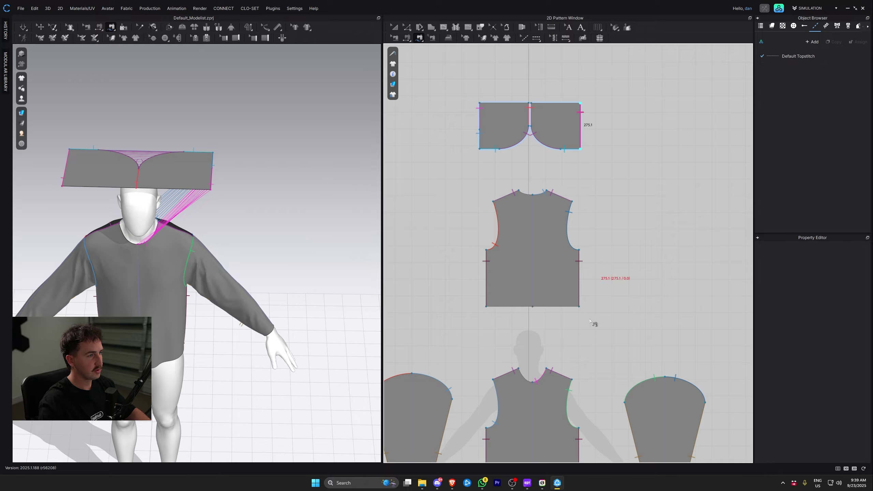
{"action": "left_click", "coordinate": [532, 381]}
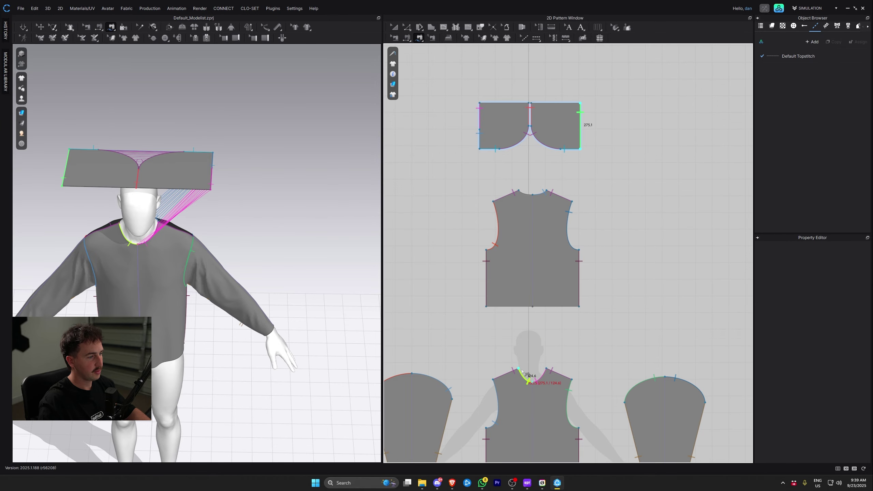
{"action": "left_click", "coordinate": [520, 190]}
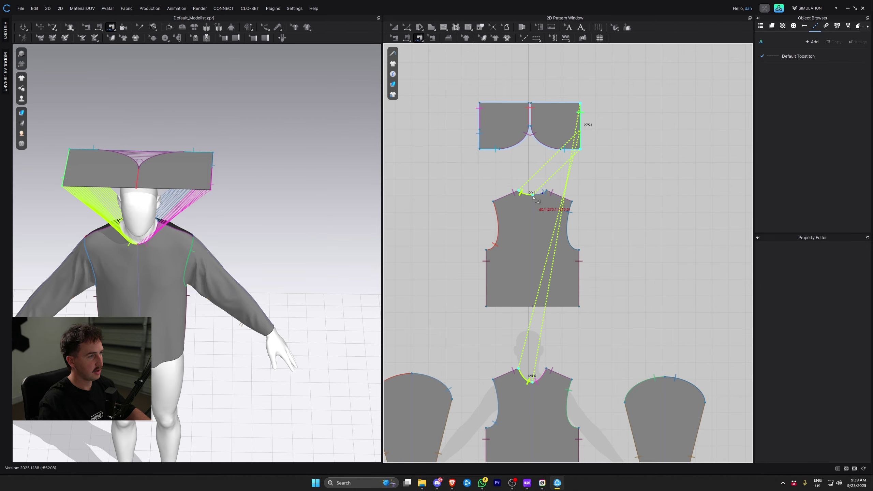
{"action": "left_click", "coordinate": [533, 195]}
Step: Simulate the garment and pull the hood fabric into place around the avatar's head
{"action": "right_click_drag", "start_coordinate": [262, 227], "coordinate": [163, 213]}
{"action": "key", "text": "space"}
{"action": "middle_click_drag", "start_coordinate": [164, 213], "coordinate": [238, 243]}
{"action": "scroll", "coordinate": [239, 234], "scroll_direction": "up", "scroll_amount": 4}
{"action": "right_click_drag", "start_coordinate": [239, 231], "coordinate": [220, 248]}
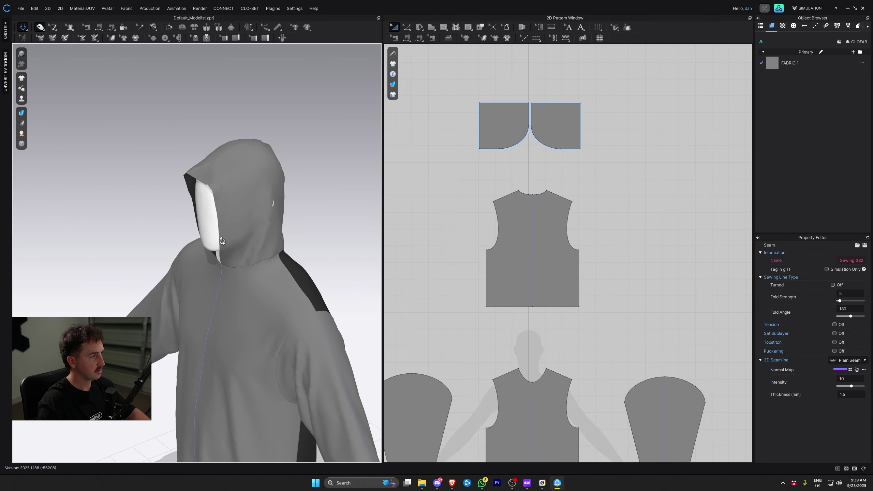
{"action": "left_click", "coordinate": [245, 220]}
{"action": "right_click_drag", "start_coordinate": [266, 231], "coordinate": [312, 231]}
{"action": "left_click_drag", "start_coordinate": [225, 235], "coordinate": [184, 246]}
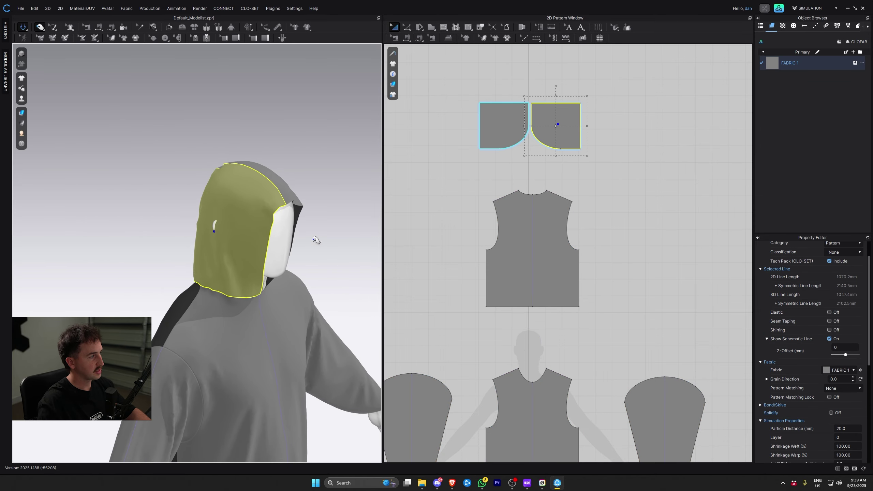
{"action": "right_click_drag", "start_coordinate": [316, 239], "coordinate": [303, 238]}
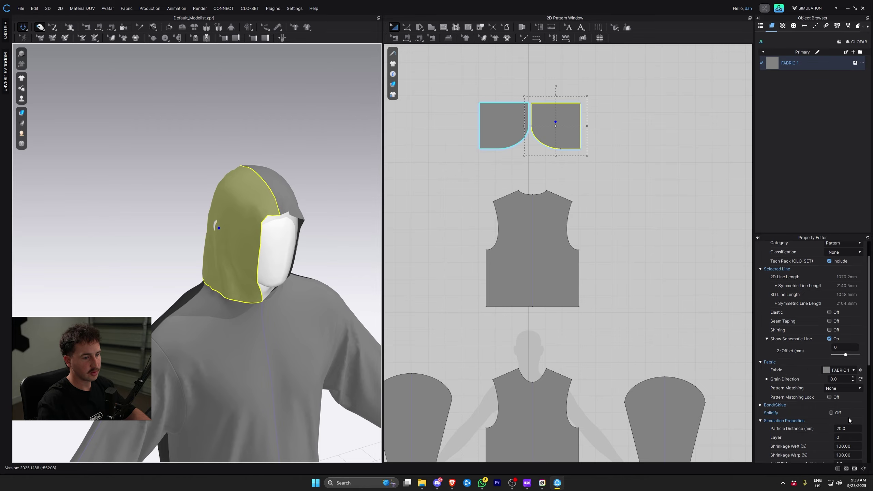
Step: Set the particle distance of both hood pieces to 10 mm
{"action": "left_click_drag", "start_coordinate": [647, 83], "coordinate": [505, 159]}
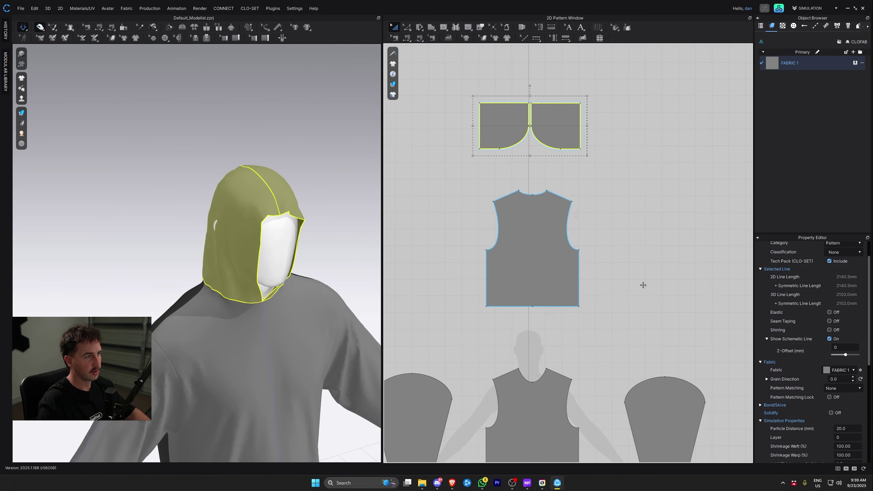
{"action": "left_click", "coordinate": [853, 427]}
{"action": "type", "text": "10"}
{"action": "key", "text": "Return"}
Step: Pull the front edge of the simulated hood around the face to adjust its drape
{"action": "right_click_drag", "start_coordinate": [357, 223], "coordinate": [208, 238]}
{"action": "left_click", "coordinate": [298, 216]}
{"action": "left_click", "coordinate": [310, 214]}
{"action": "mouse_move", "coordinate": [310, 215]}
{"action": "left_mouse_down"}
{"action": "mouse_move", "coordinate": [301, 207]}
{"action": "mouse_move", "coordinate": [320, 211]}
{"action": "left_mouse_up"}
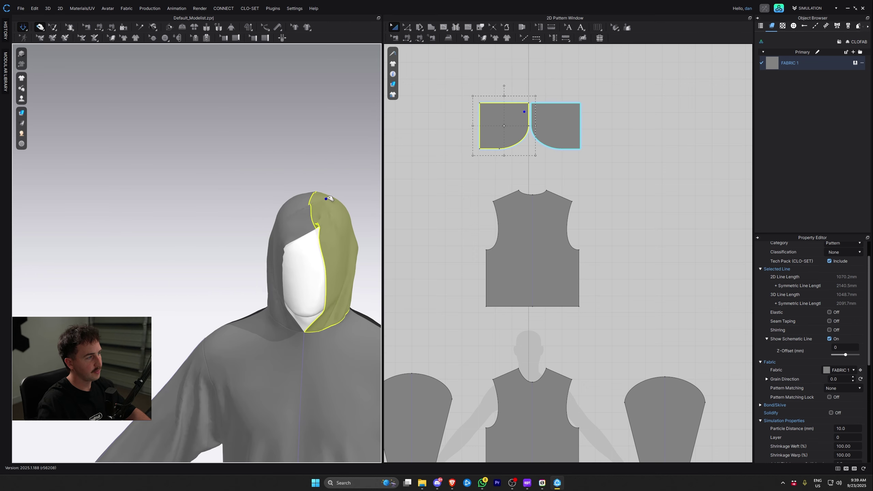
{"action": "mouse_move", "coordinate": [292, 218]}
{"action": "left_mouse_down"}
{"action": "mouse_move", "coordinate": [280, 213]}
{"action": "mouse_move", "coordinate": [294, 222]}
{"action": "left_mouse_up"}
Step: Merge the two hood halves along their straight centre seam and let the simulation settle the hood
{"action": "left_click", "coordinate": [503, 154]}
{"action": "scroll", "coordinate": [503, 154], "scroll_direction": "up", "scroll_amount": 3}
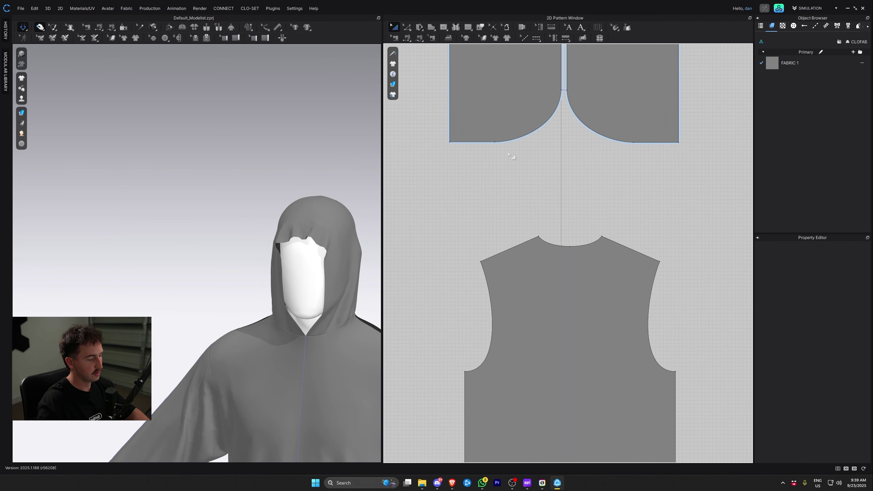
{"action": "key", "text": "b"}
{"action": "left_click", "coordinate": [567, 80]}
{"action": "right_click_drag", "start_coordinate": [567, 79], "coordinate": [569, 150]}
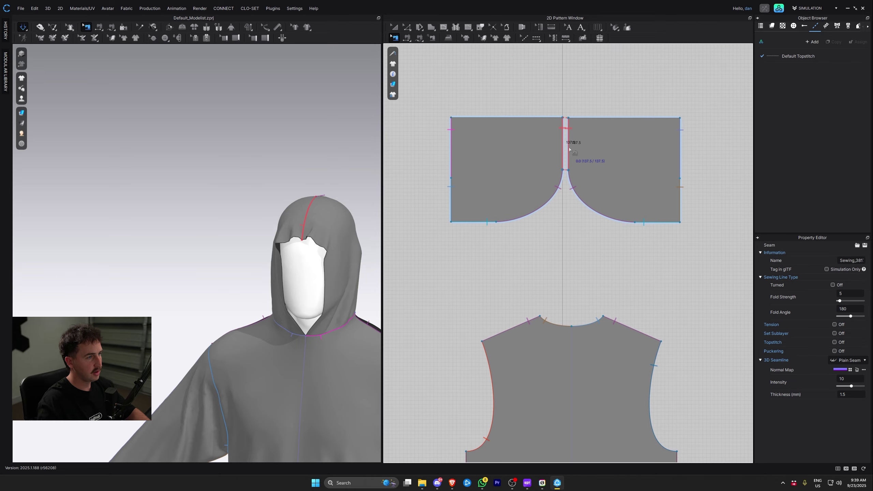
{"action": "right_click", "coordinate": [570, 150]}
{"action": "left_click", "coordinate": [596, 186]}
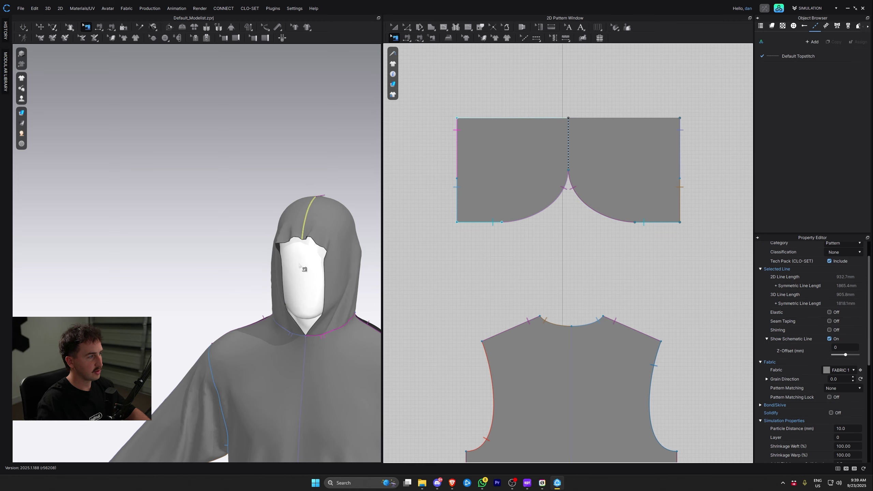
{"action": "key", "text": "q"}
{"action": "left_click", "coordinate": [240, 262]}
{"action": "right_click_drag", "start_coordinate": [238, 262], "coordinate": [253, 264]}
Step: Delete all baselines from the pattern pieces and check the garment for leftover lines
{"action": "right_click", "coordinate": [540, 263]}
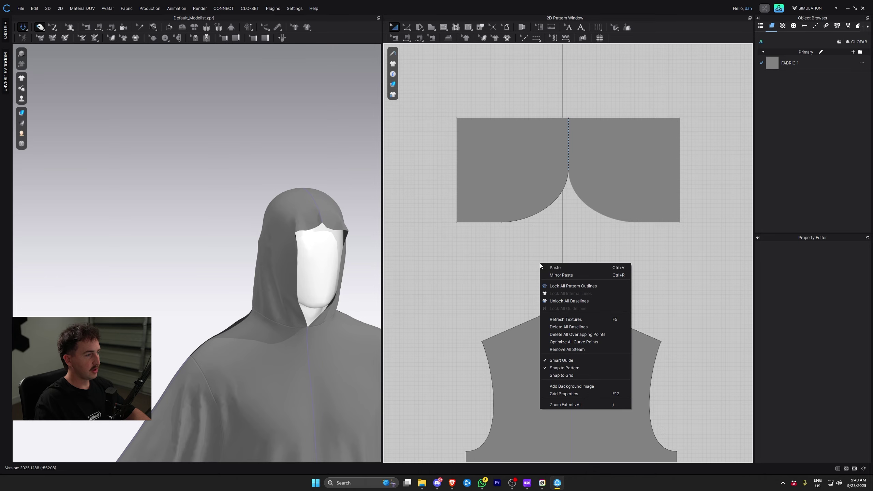
{"action": "left_click", "coordinate": [585, 326]}
{"action": "right_click_drag", "start_coordinate": [302, 250], "coordinate": [192, 256]}
{"action": "right_click_drag", "start_coordinate": [277, 272], "coordinate": [210, 246]}
{"action": "scroll", "coordinate": [213, 260], "scroll_direction": "up", "scroll_amount": 3}
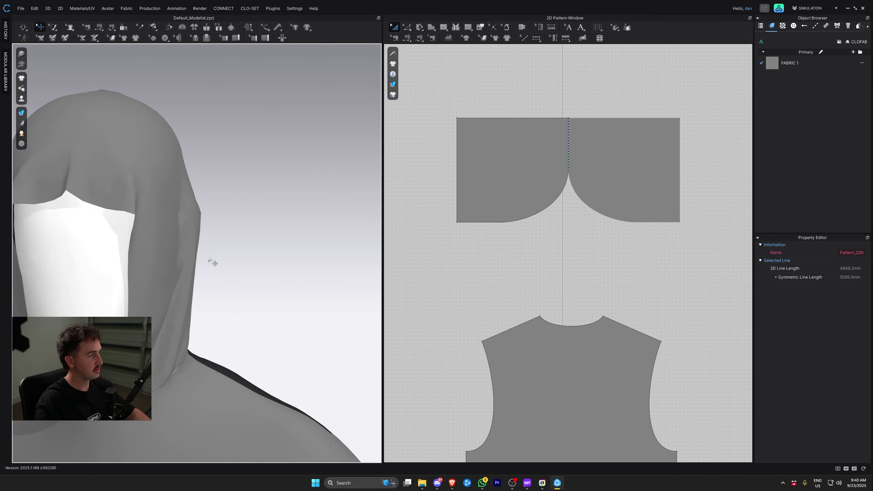
Step: Reshape the hood's lower curves by moving their flat-edge end points outward and lowering the centre point between the two halves
{"action": "key", "text": "2"}
{"action": "scroll", "coordinate": [236, 264], "scroll_direction": "up", "scroll_amount": 5}
{"action": "left_click", "coordinate": [257, 181]}
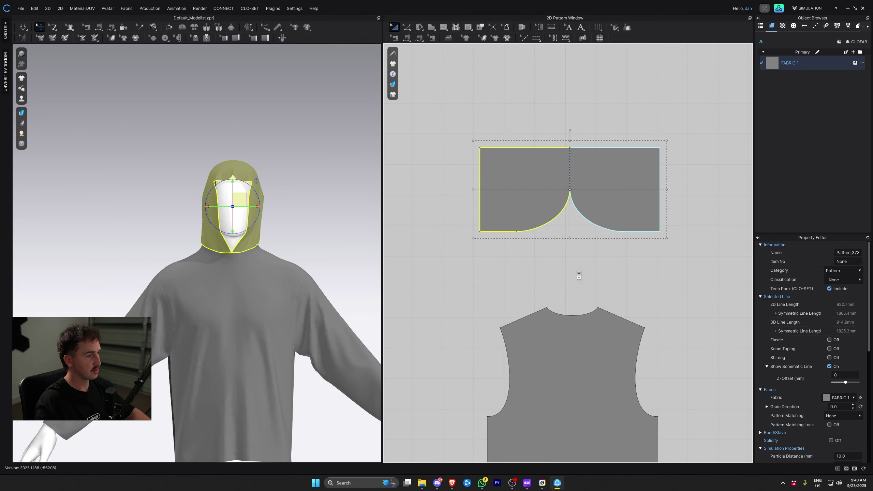
{"action": "key", "text": "z"}
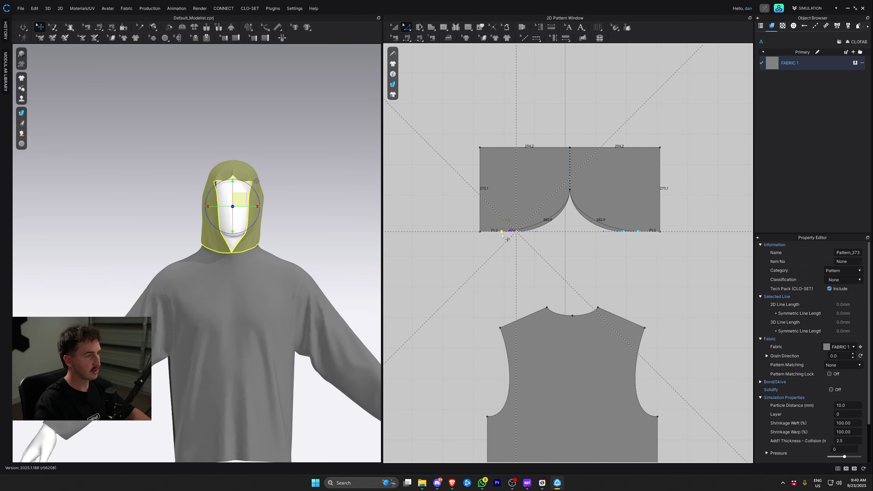
{"action": "left_click_drag", "start_coordinate": [570, 189], "coordinate": [571, 198]}
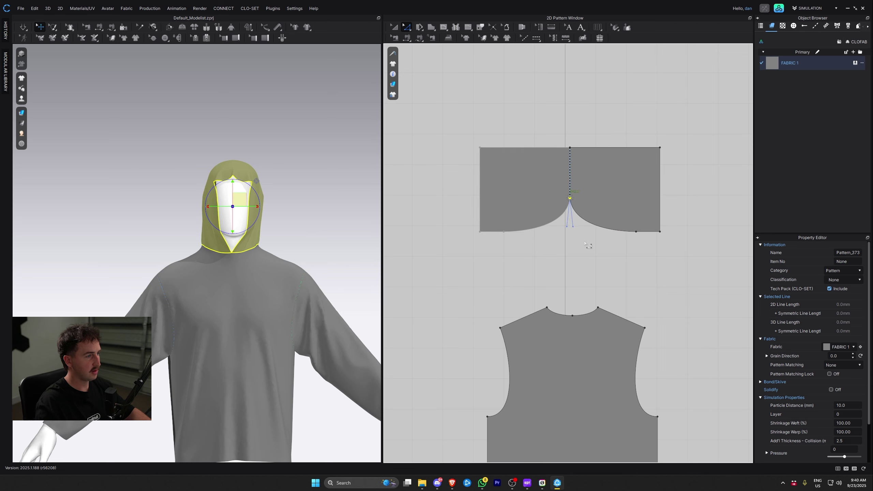
Step: Simulate the reshaped hood and pull it backward over the head to settle its drape
{"action": "key", "text": "space"}
{"action": "right_click_drag", "start_coordinate": [275, 236], "coordinate": [351, 240]}
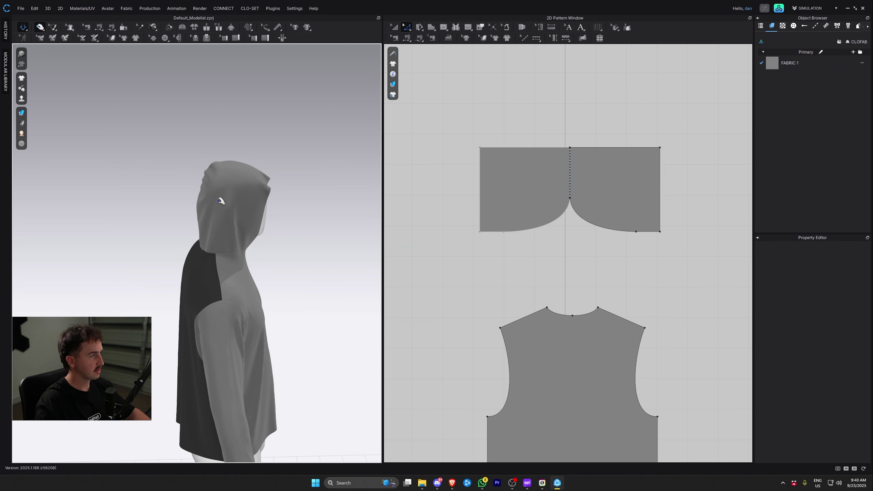
{"action": "left_click_drag", "start_coordinate": [213, 180], "coordinate": [195, 186]}
{"action": "right_click_drag", "start_coordinate": [270, 189], "coordinate": [210, 191]}
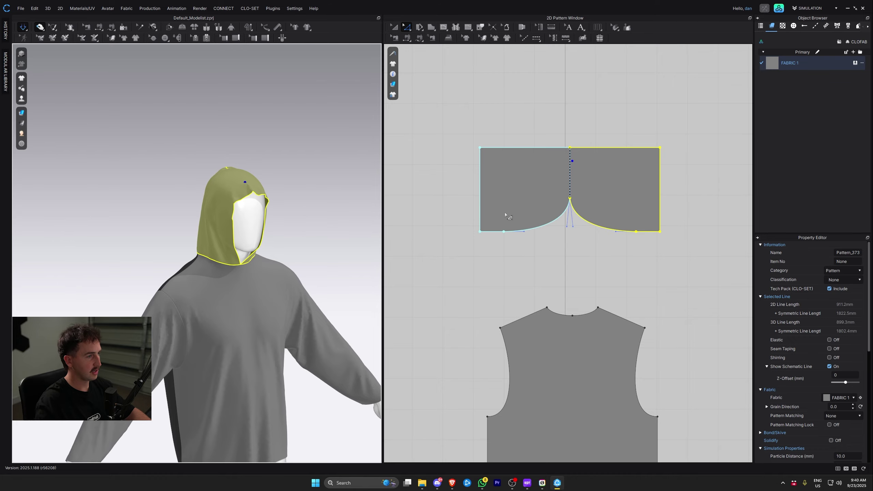
{"action": "key", "text": "space"}
Step: Extend the hood's outer side edges outward until each half's upper edge is about 348 mm, and drape it in simulation
{"action": "left_click", "coordinate": [480, 232]}
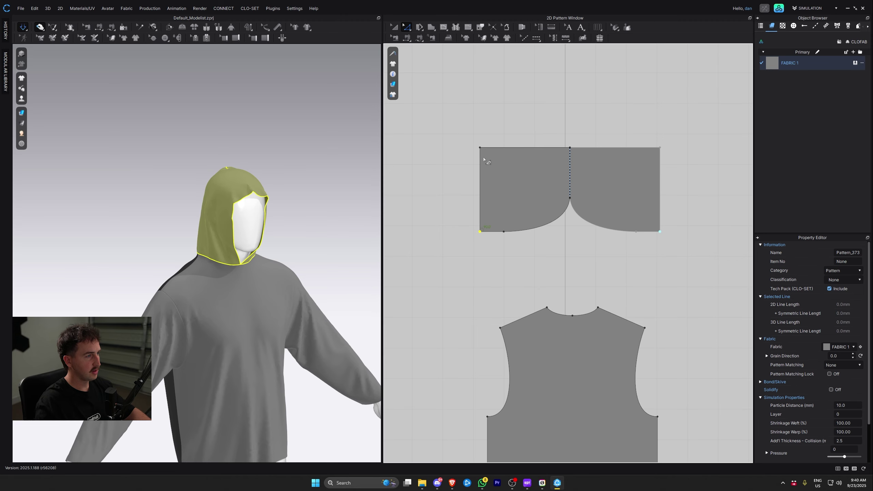
{"action": "left_click_drag", "start_coordinate": [480, 177], "coordinate": [463, 181]}
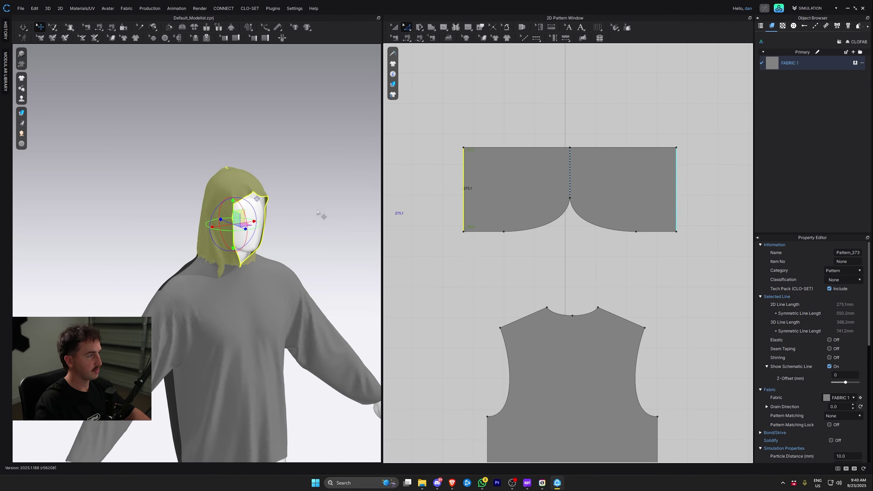
{"action": "key", "text": "space"}
{"action": "right_click_drag", "start_coordinate": [317, 222], "coordinate": [267, 214]}
{"action": "left_click_drag", "start_coordinate": [266, 213], "coordinate": [318, 222]}
{"action": "right_click_drag", "start_coordinate": [317, 222], "coordinate": [267, 197]}
{"action": "left_click_drag", "start_coordinate": [299, 183], "coordinate": [292, 154]}
{"action": "right_click_drag", "start_coordinate": [303, 199], "coordinate": [380, 207]}
{"action": "left_click_drag", "start_coordinate": [256, 185], "coordinate": [228, 180]}
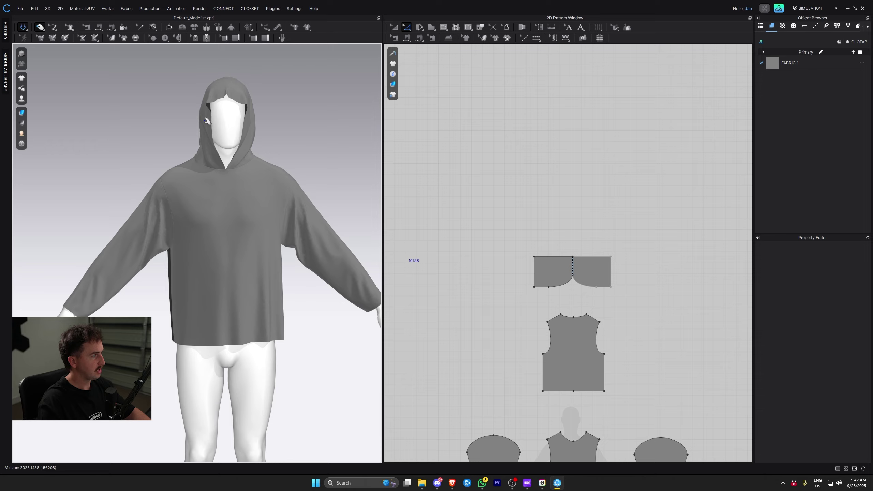
Step: Offset the hood pattern's straight upper edge as one internal line at 15 mm
{"action": "scroll", "coordinate": [564, 269], "scroll_direction": "up", "scroll_amount": 5}
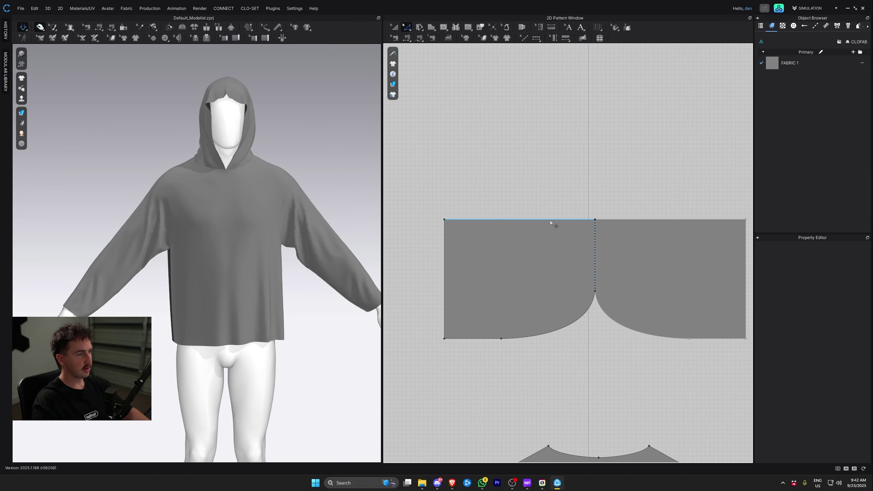
{"action": "right_click", "coordinate": [550, 221]}
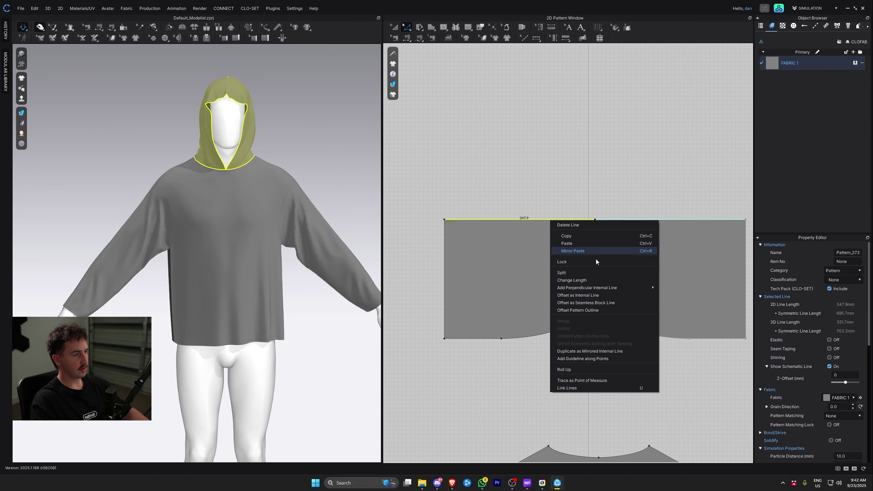
{"action": "left_click", "coordinate": [604, 296]}
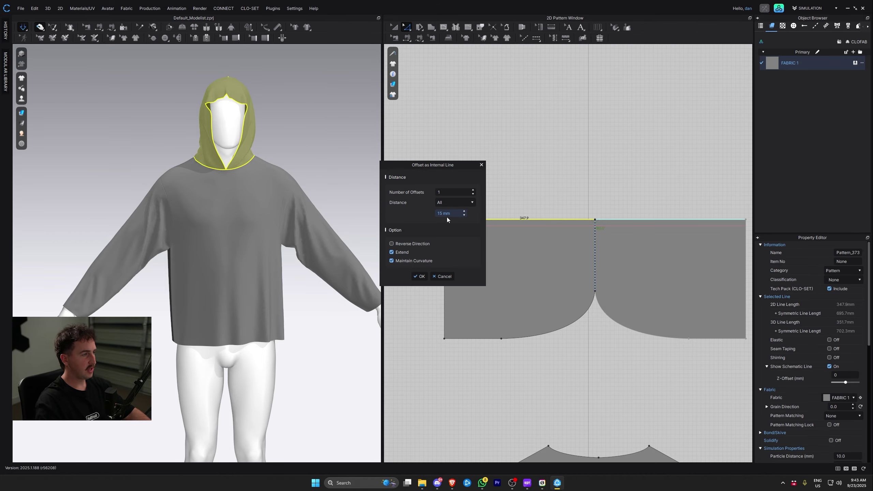
{"action": "left_click", "coordinate": [420, 276]}
Step: Cut and sew the hood along the offset internal line to form a front band, and let the simulation settle it
{"action": "right_click_drag", "start_coordinate": [248, 179], "coordinate": [314, 172]}
{"action": "scroll", "coordinate": [302, 162], "scroll_direction": "up", "scroll_amount": 4}
{"action": "middle_click_drag", "start_coordinate": [274, 135], "coordinate": [240, 256]}
{"action": "right_click_drag", "start_coordinate": [225, 252], "coordinate": [202, 216]}
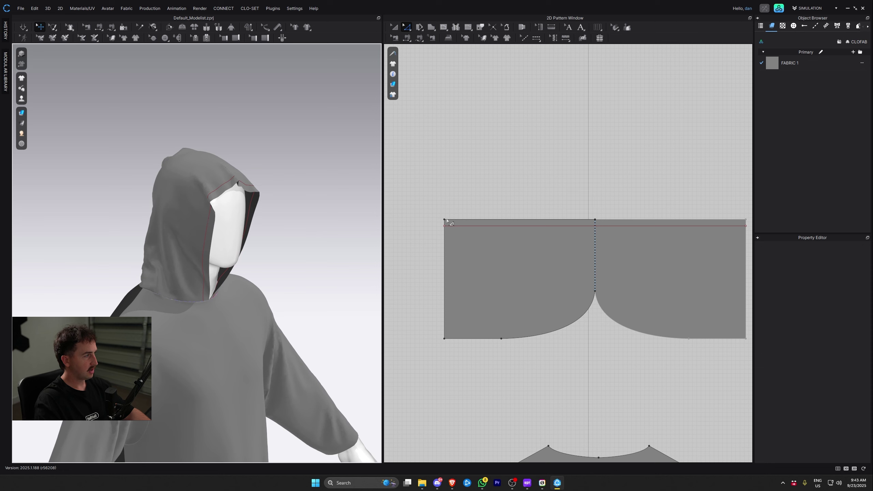
{"action": "right_click", "coordinate": [550, 226]}
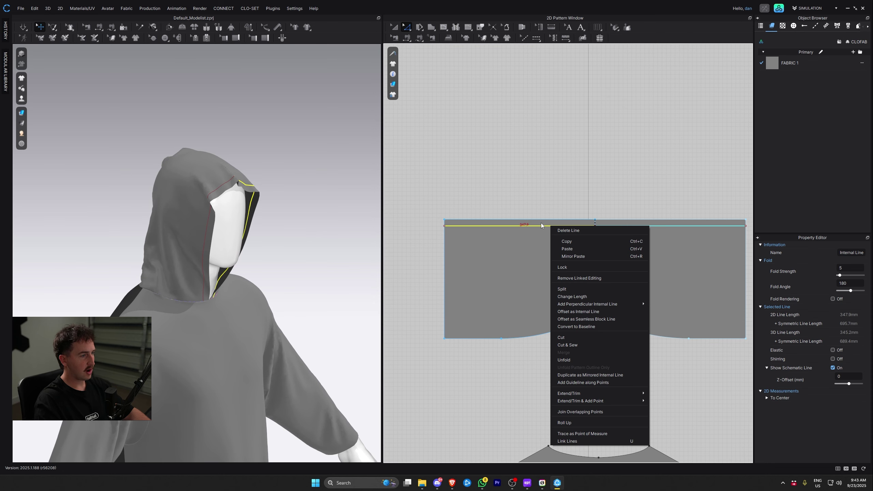
{"action": "left_click", "coordinate": [607, 343]}
{"action": "right_click_drag", "start_coordinate": [267, 247], "coordinate": [220, 236]}
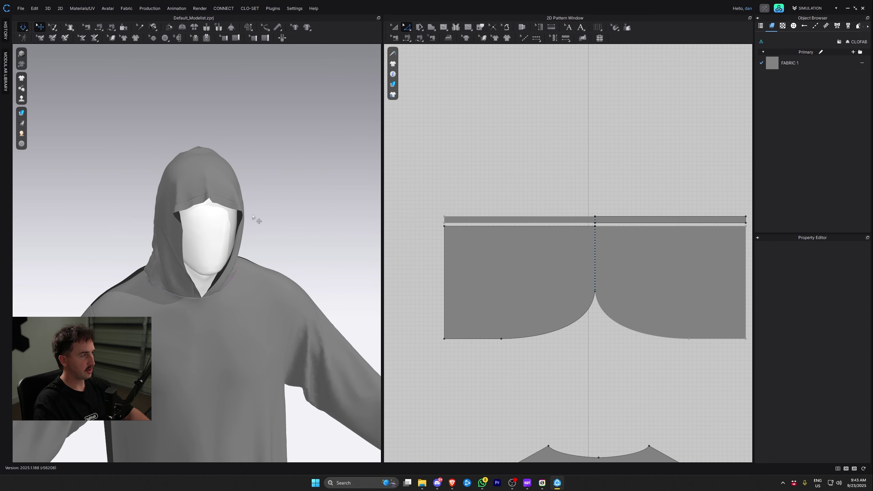
{"action": "key", "text": "space"}
Step: Set the pressure of the hood's narrow front band to 2 and simulate the garment
{"action": "key", "text": "a"}
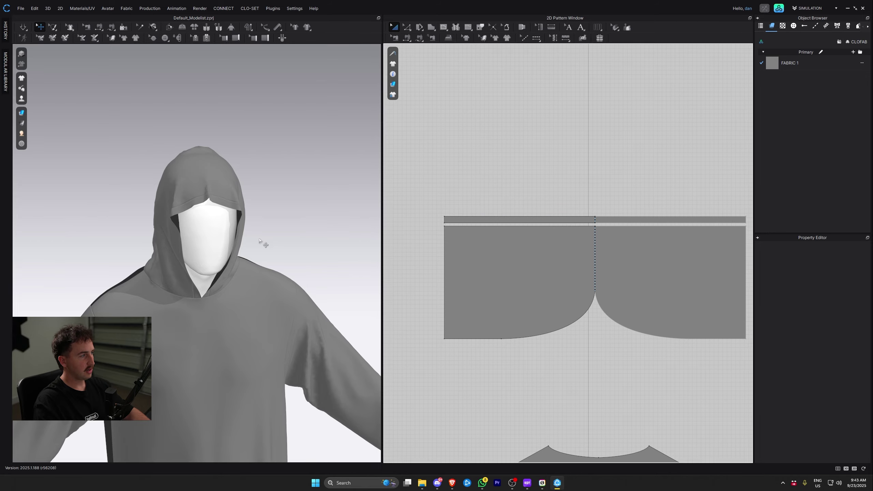
{"action": "right_click_drag", "start_coordinate": [259, 240], "coordinate": [192, 251]}
{"action": "left_click", "coordinate": [544, 220]}
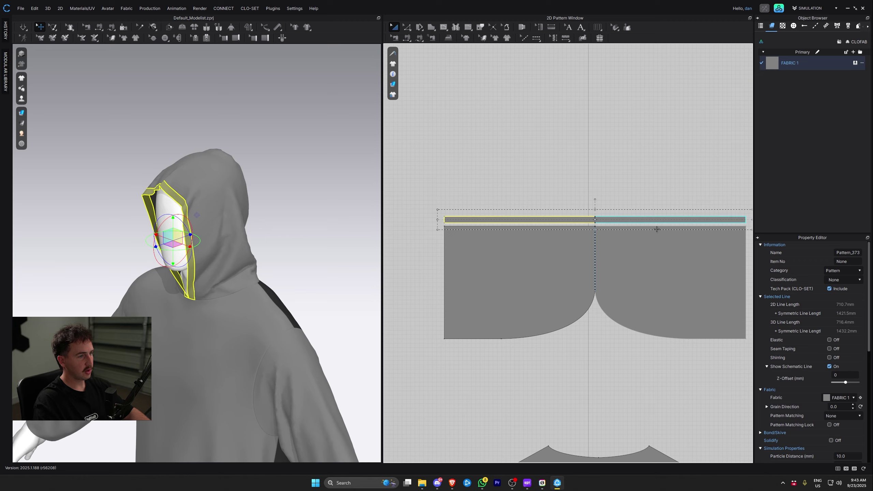
{"action": "scroll", "coordinate": [804, 368], "scroll_direction": "down", "scroll_amount": 3}
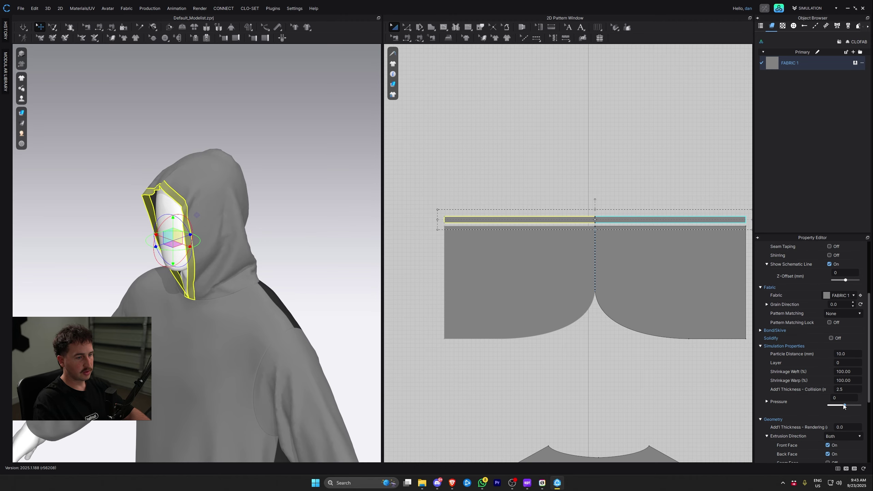
{"action": "left_click_drag", "start_coordinate": [403, 199], "coordinate": [767, 236]}
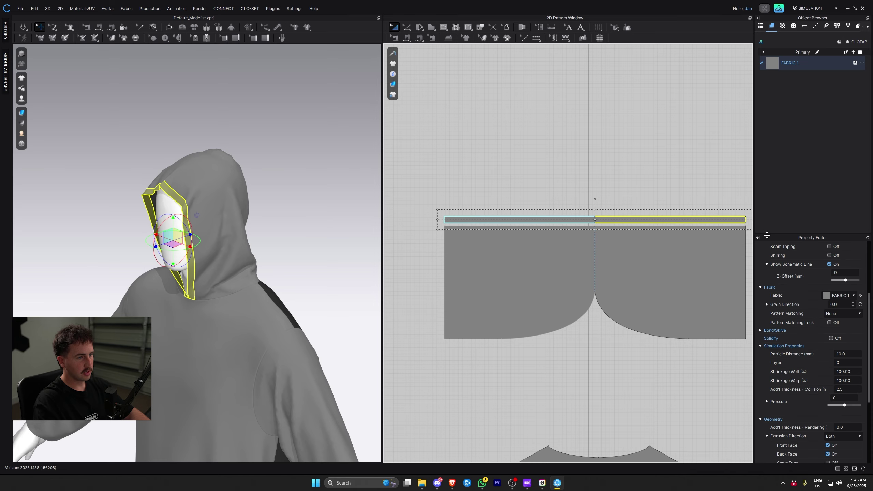
{"action": "left_click", "coordinate": [842, 398]}
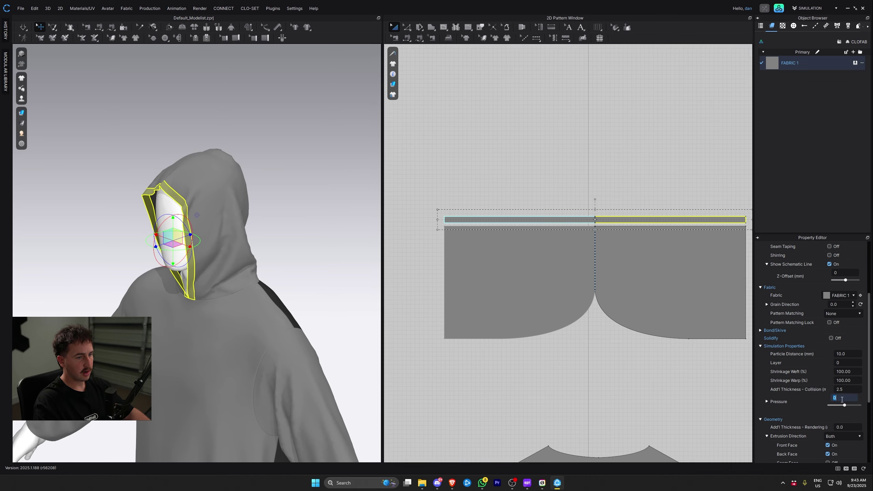
{"action": "type", "text": "2"}
{"action": "key", "text": "Return"}
{"action": "key", "text": "space"}
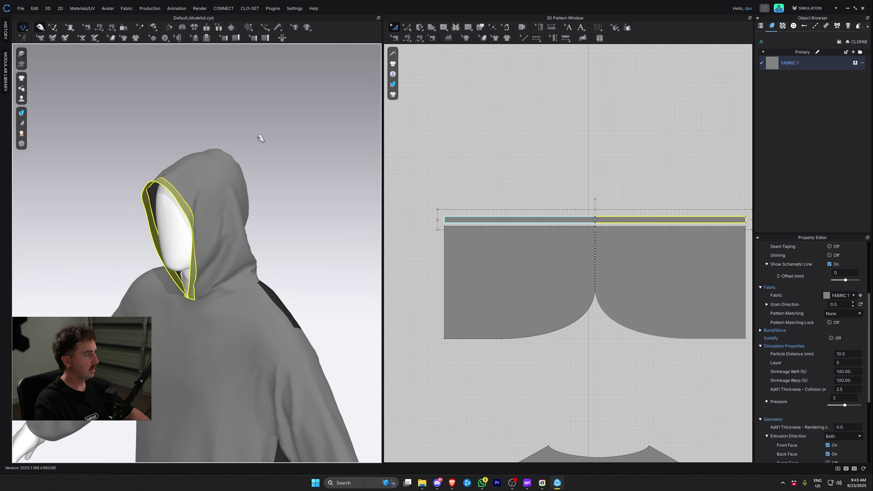
Step: Pull the simulated garment to adjust its drape while checking the hood and body from the back and front
{"action": "left_click", "coordinate": [322, 192]}
{"action": "mouse_move", "coordinate": [224, 204]}
{"action": "right_mouse_down"}
{"action": "mouse_move", "coordinate": [279, 210]}
{"action": "mouse_move", "coordinate": [237, 205]}
{"action": "right_mouse_up"}
{"action": "left_click_drag", "start_coordinate": [195, 179], "coordinate": [206, 182]}
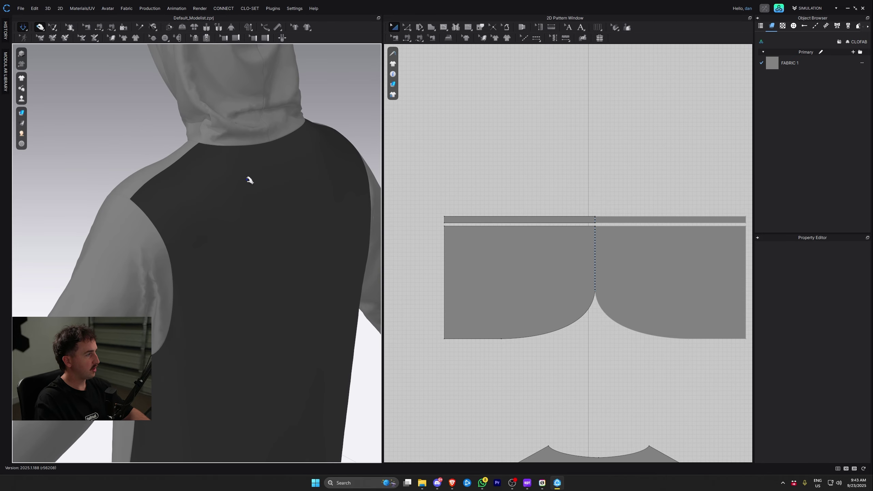
{"action": "right_click_drag", "start_coordinate": [250, 179], "coordinate": [229, 209]}
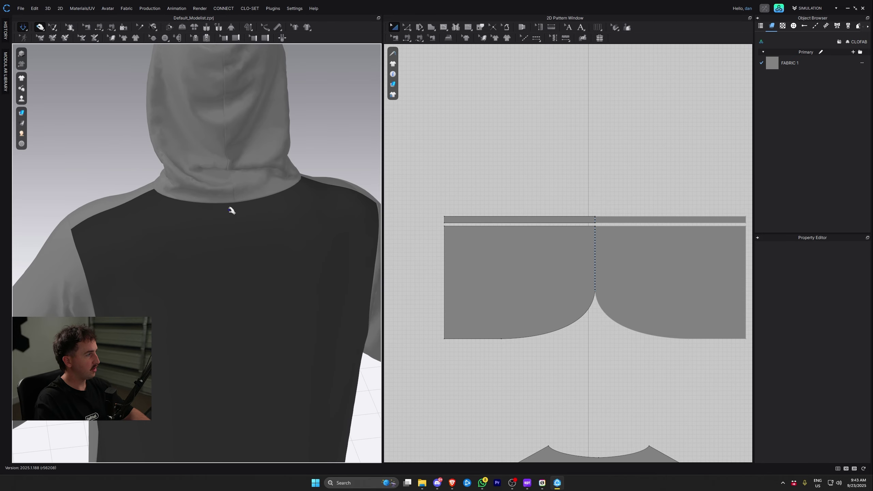
{"action": "left_click_drag", "start_coordinate": [92, 255], "coordinate": [125, 257]}
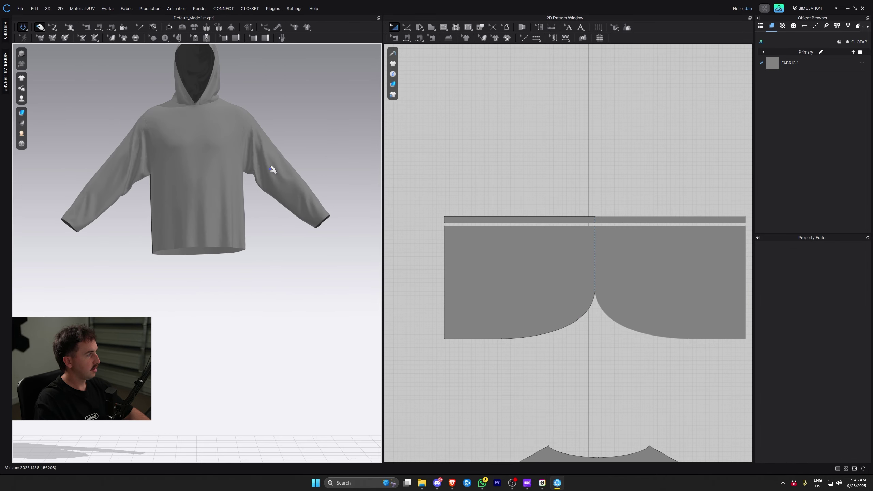
{"action": "right_click_drag", "start_coordinate": [251, 258], "coordinate": [185, 259]}
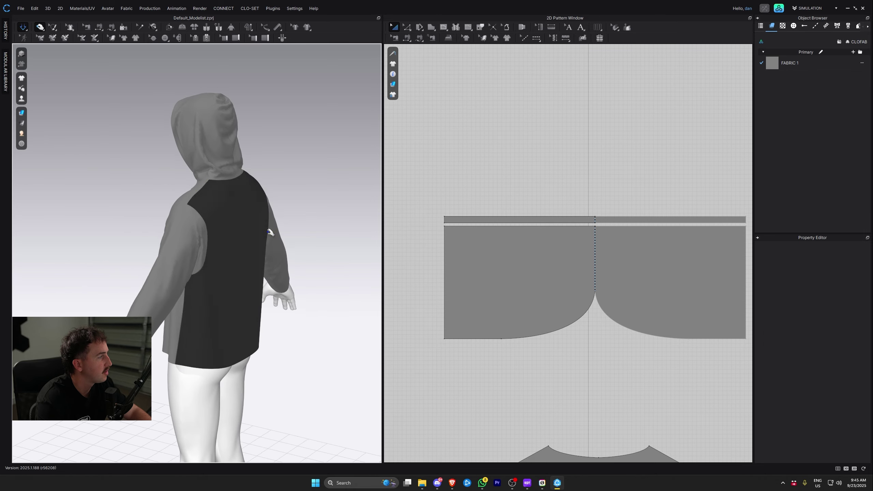
Step: Flip the normal of the back body panel and stop the simulation
{"action": "left_click", "coordinate": [270, 233]}
{"action": "right_click_drag", "start_coordinate": [297, 242], "coordinate": [238, 226]}
{"action": "right_click", "coordinate": [237, 226]}
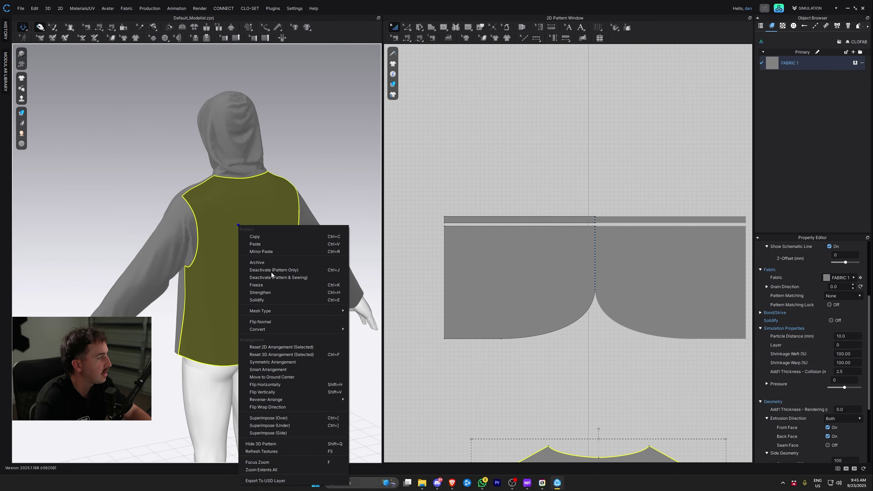
{"action": "left_click", "coordinate": [592, 343]}
{"action": "scroll", "coordinate": [594, 340], "scroll_direction": "down", "scroll_amount": 6}
{"action": "middle_click_drag", "start_coordinate": [594, 306], "coordinate": [584, 182]}
{"action": "scroll", "coordinate": [594, 237], "scroll_direction": "up", "scroll_amount": 3}
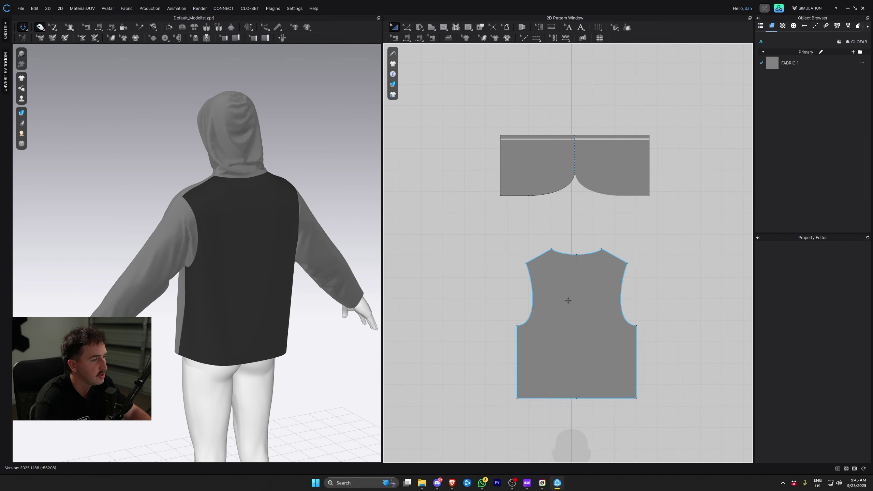
{"action": "left_click", "coordinate": [563, 302]}
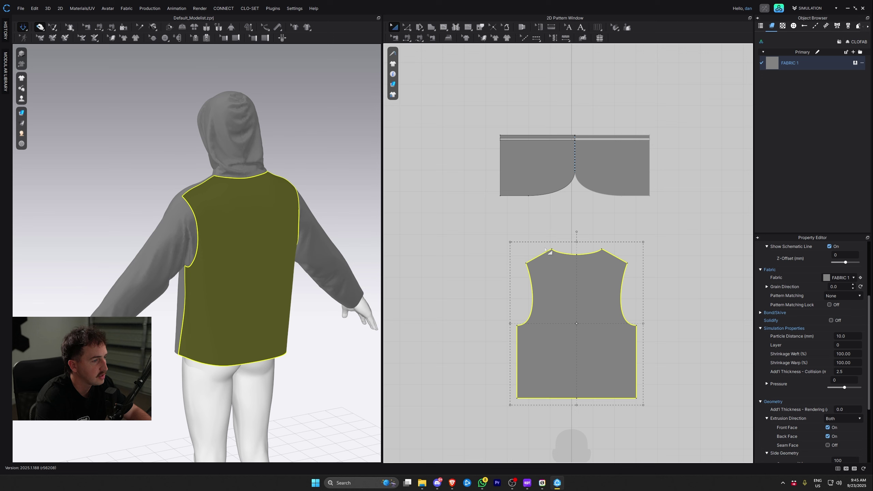
{"action": "right_click", "coordinate": [261, 253]}
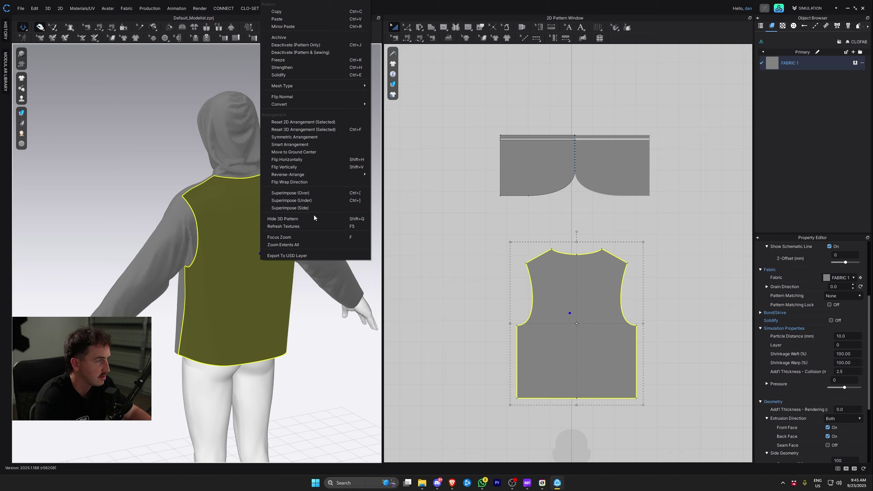
{"action": "left_click", "coordinate": [310, 98]}
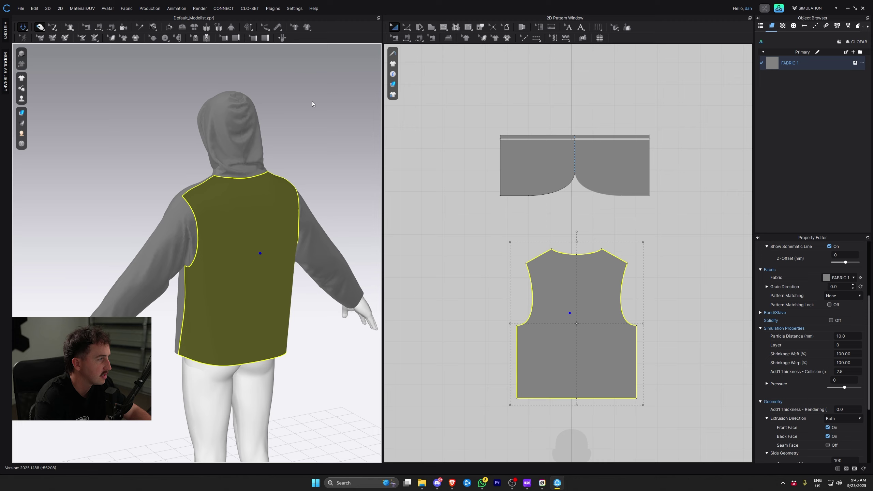
{"action": "key", "text": "space"}
{"action": "left_click", "coordinate": [321, 160]}
{"action": "right_click_drag", "start_coordinate": [276, 230], "coordinate": [86, 222]}
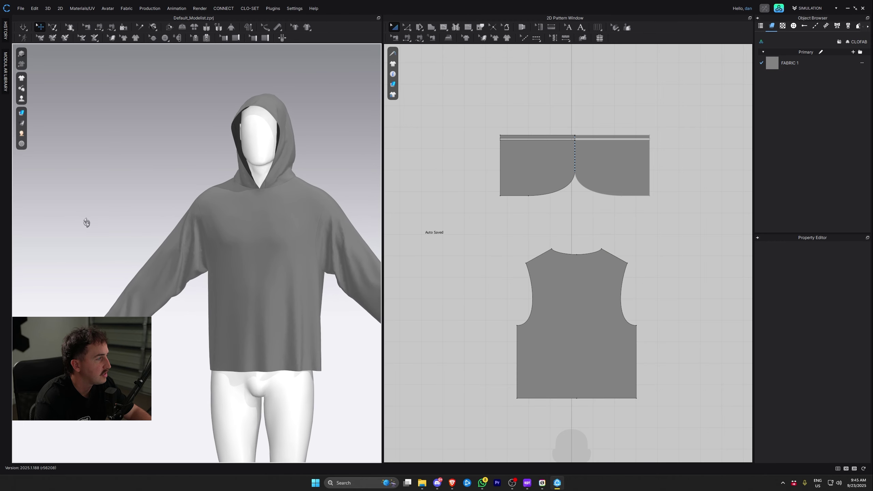
Step: Set the garment rendering style to Thick Textured Surface and examine the fabric edges around the hood opening
{"action": "mouse_move", "coordinate": [22, 115]}
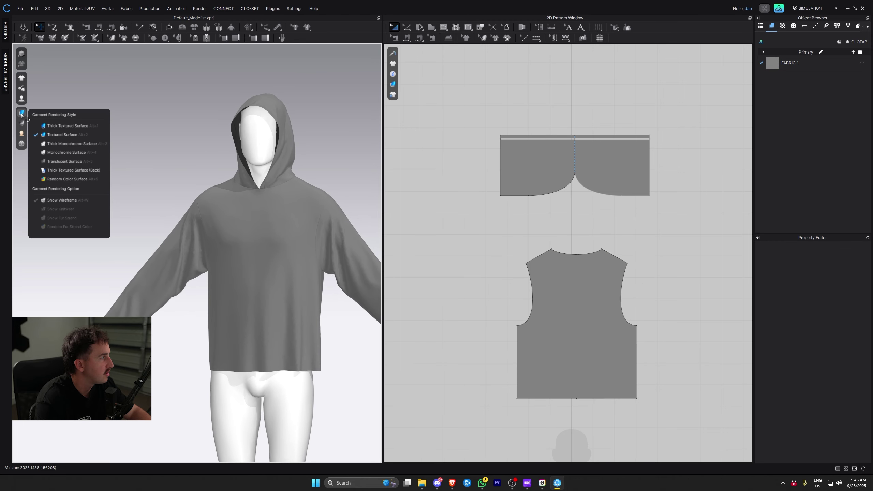
{"action": "left_click", "coordinate": [43, 126]}
{"action": "right_click_drag", "start_coordinate": [257, 149], "coordinate": [321, 158]}
{"action": "middle_click_drag", "start_coordinate": [283, 195], "coordinate": [212, 274]}
{"action": "scroll", "coordinate": [212, 274], "scroll_direction": "up", "scroll_amount": 3}
{"action": "scroll", "coordinate": [212, 274], "scroll_direction": "up", "scroll_amount": 4}
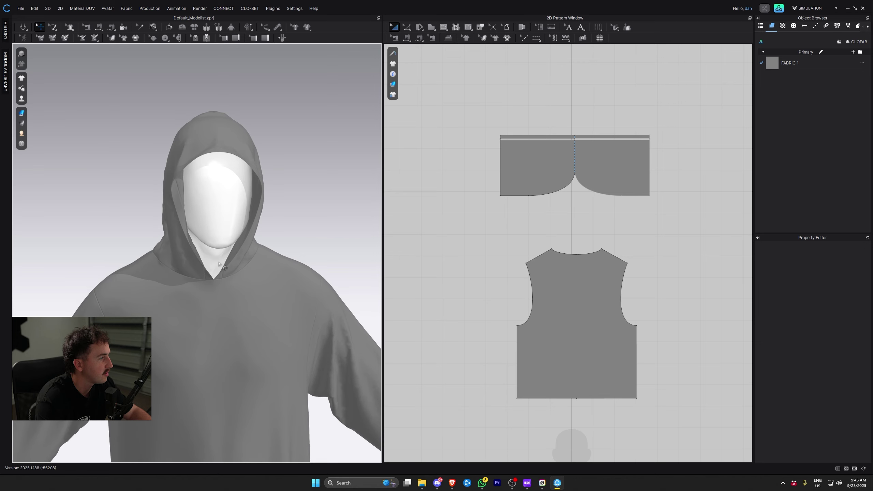
{"action": "right_click_drag", "start_coordinate": [212, 274], "coordinate": [250, 277]}
{"action": "scroll", "coordinate": [253, 278], "scroll_direction": "up", "scroll_amount": 4}
{"action": "middle_click_drag", "start_coordinate": [252, 278], "coordinate": [234, 298]}
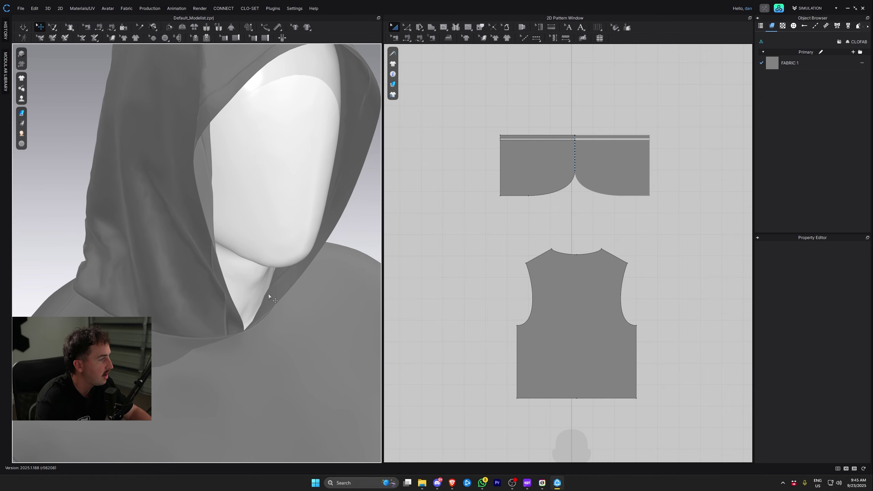
{"action": "left_click", "coordinate": [270, 294]}
{"action": "right_click_drag", "start_coordinate": [270, 294], "coordinate": [253, 295]}
{"action": "left_click", "coordinate": [361, 241]}
Step: Set the additional rendering thickness of all pattern pieces to 1 mm and simulate the garment
{"action": "scroll", "coordinate": [618, 222], "scroll_direction": "down", "scroll_amount": 6}
{"action": "left_click_drag", "start_coordinate": [701, 156], "coordinate": [552, 337]}
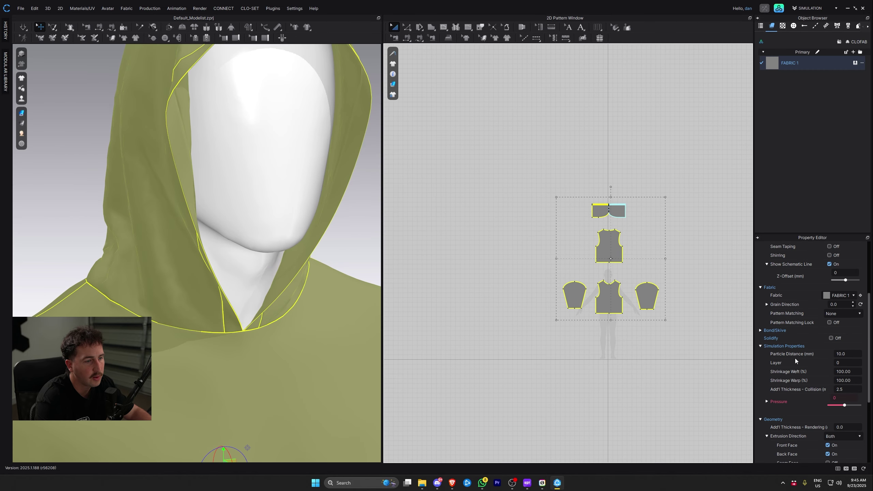
{"action": "left_click", "coordinate": [847, 427]}
{"action": "type", "text": "1"}
{"action": "key", "text": "Return"}
{"action": "left_click", "coordinate": [364, 256]}
{"action": "right_click_drag", "start_coordinate": [360, 261], "coordinate": [306, 269]}
{"action": "key", "text": "space"}
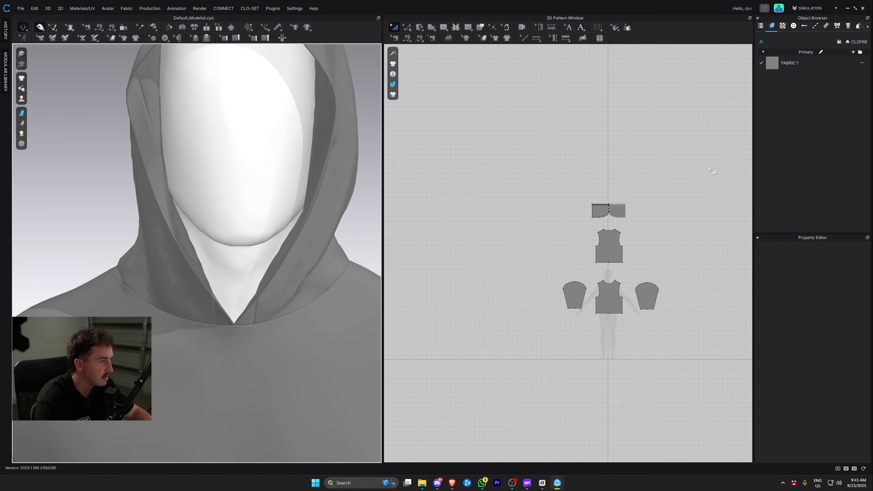
Step: Set the additional rendering thickness of all pattern pieces to 2 mm, then simulate and adjust the garment
{"action": "left_click_drag", "start_coordinate": [709, 178], "coordinate": [550, 337]}
{"action": "scroll", "coordinate": [810, 394], "scroll_direction": "down", "scroll_amount": 1}
{"action": "scroll", "coordinate": [810, 394], "scroll_direction": "down", "scroll_amount": 1}
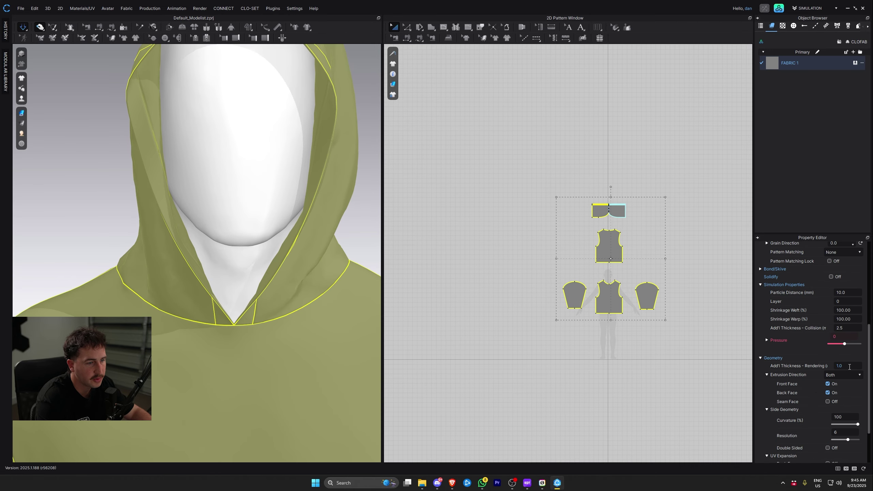
{"action": "key", "text": "Return"}
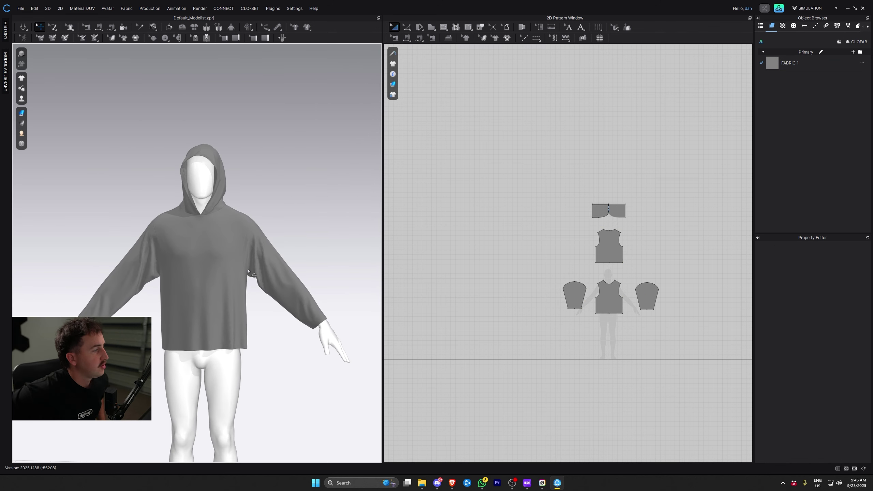
{"action": "key", "text": "space"}
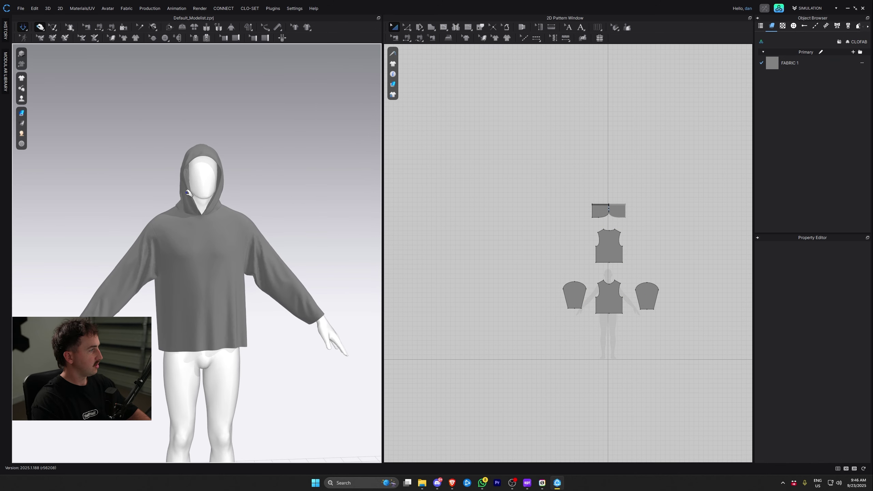
{"action": "left_click", "coordinate": [183, 211]}
{"action": "left_click", "coordinate": [280, 197]}
{"action": "right_click_drag", "start_coordinate": [286, 198], "coordinate": [257, 296]}
{"action": "scroll", "coordinate": [257, 296], "scroll_direction": "down", "scroll_amount": 2}
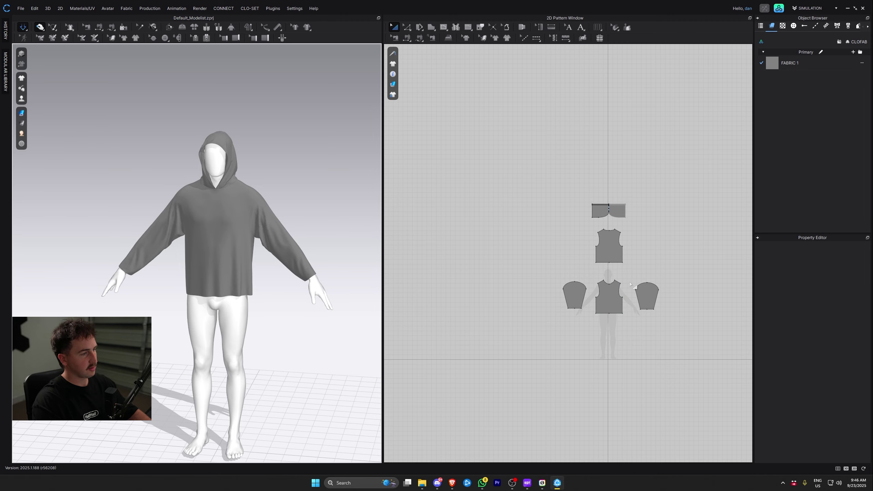
{"action": "scroll", "coordinate": [602, 242], "scroll_direction": "up", "scroll_amount": 3}
{"action": "right_click_drag", "start_coordinate": [207, 258], "coordinate": [214, 254]}
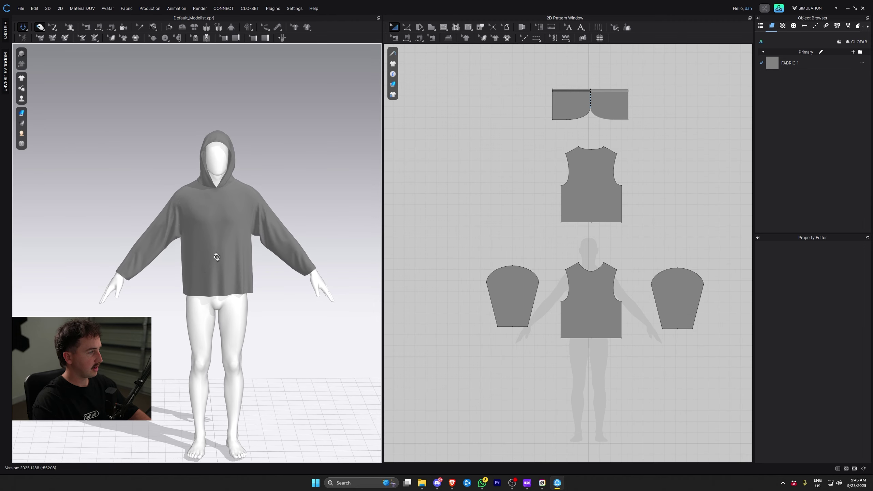
Step: Offset the hem of the sleeve pattern beside the avatar's right arm as an internal line at 60 mm
{"action": "scroll", "coordinate": [206, 257], "scroll_direction": "up", "scroll_amount": 3}
{"action": "middle_click_drag", "start_coordinate": [139, 290], "coordinate": [209, 257]}
{"action": "scroll", "coordinate": [515, 335], "scroll_direction": "up", "scroll_amount": 5}
{"action": "scroll", "coordinate": [682, 283], "scroll_direction": "down", "scroll_amount": 3}
{"action": "key", "text": "z"}
{"action": "left_click", "coordinate": [571, 292]}
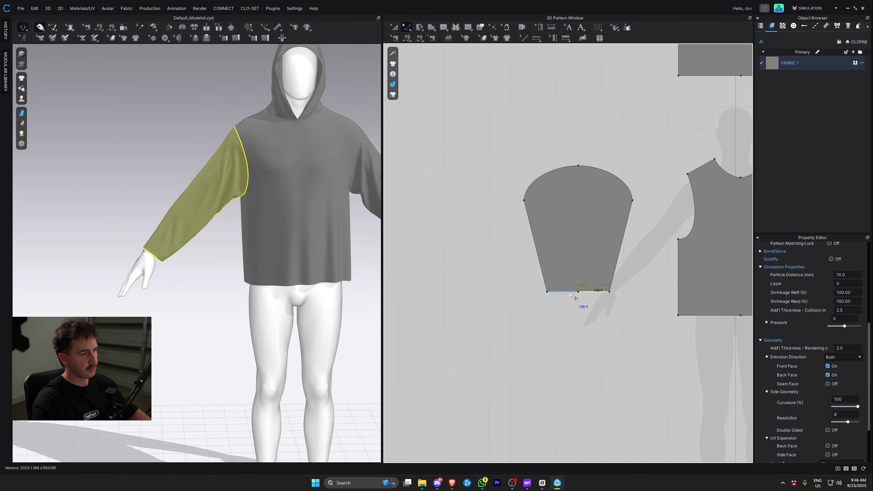
{"action": "right_click", "coordinate": [567, 293]}
{"action": "left_click", "coordinate": [588, 352]}
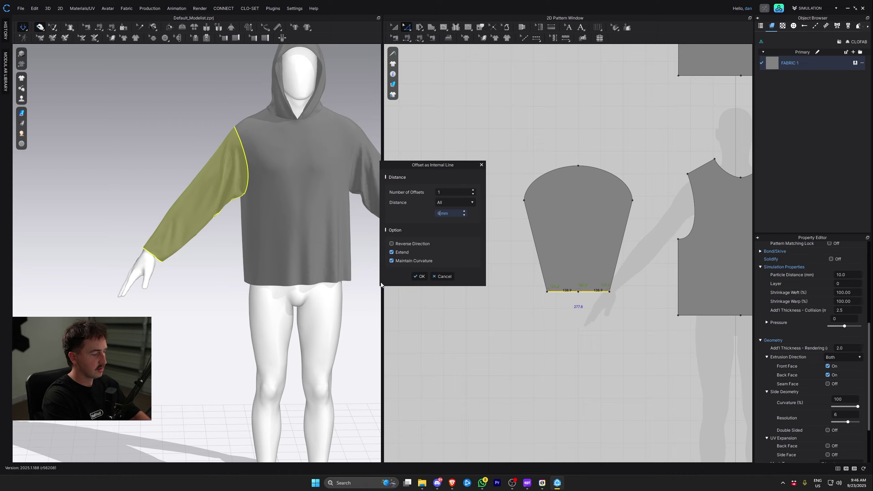
{"action": "left_click", "coordinate": [419, 276]}
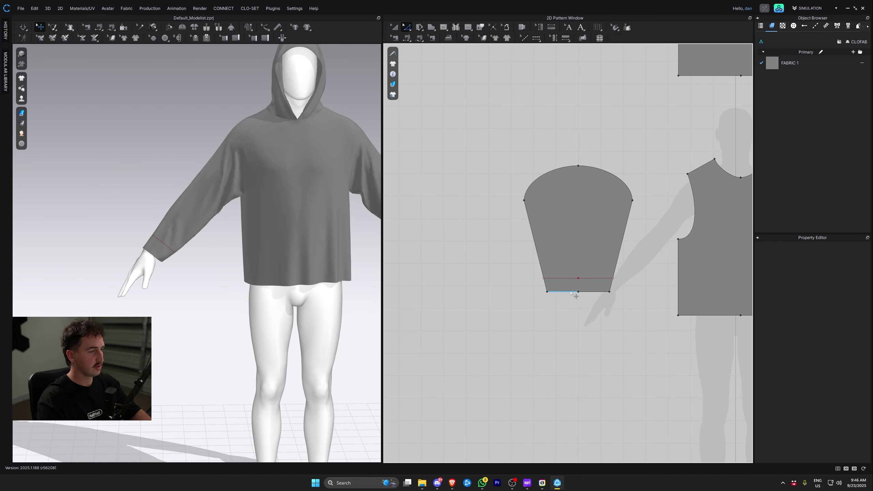
Step: Cut and sew the sleeve along its internal line to form a separate cuff
{"action": "left_click", "coordinate": [566, 279]}
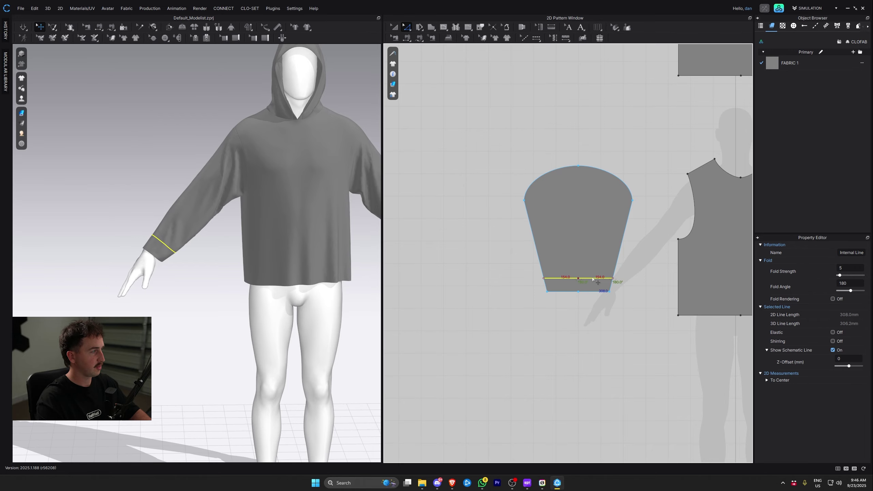
{"action": "right_click", "coordinate": [592, 279]}
{"action": "left_click", "coordinate": [621, 370]}
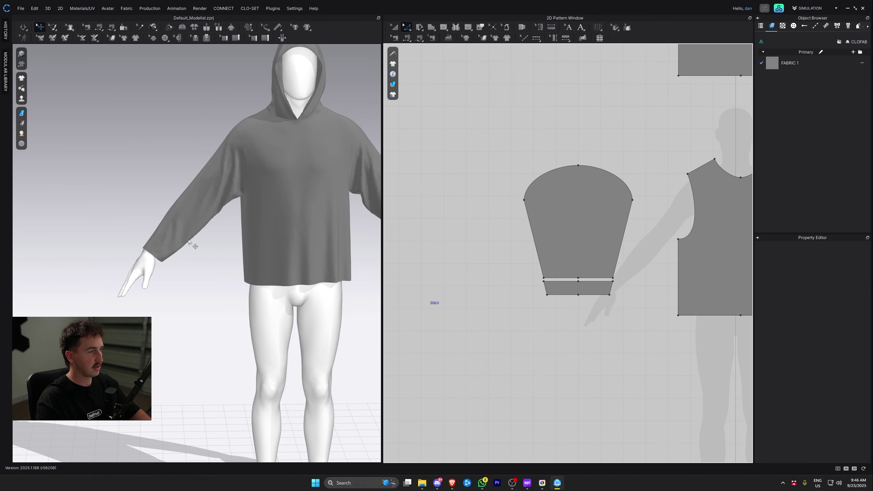
Step: Set the Shrinkage Weft of the new cuff piece to 80% and simulate the sleeve
{"action": "scroll", "coordinate": [189, 242], "scroll_direction": "up", "scroll_amount": 3}
{"action": "scroll", "coordinate": [554, 285], "scroll_direction": "up", "scroll_amount": 3}
{"action": "key", "text": "a"}
{"action": "left_click", "coordinate": [612, 287]}
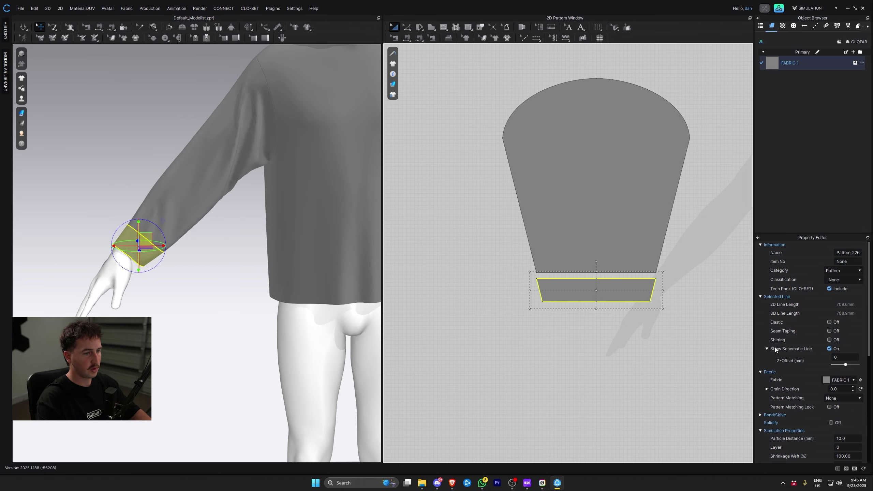
{"action": "scroll", "coordinate": [775, 347], "scroll_direction": "down", "scroll_amount": 3}
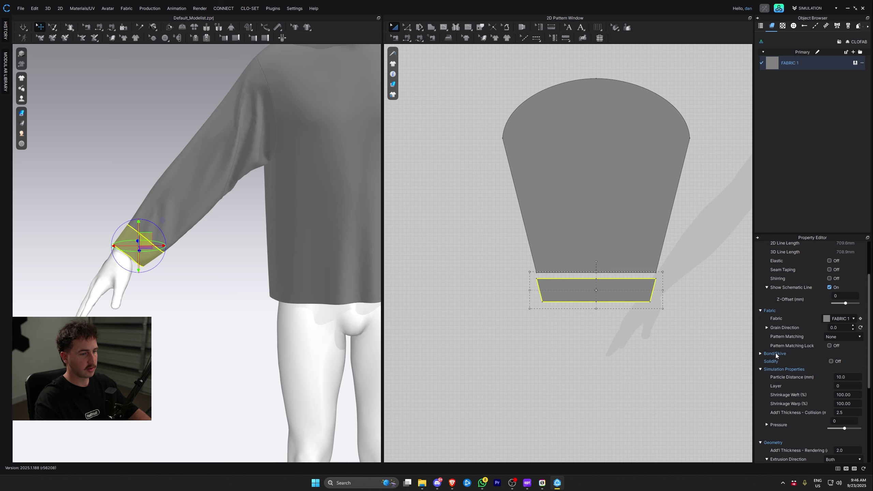
{"action": "scroll", "coordinate": [775, 354], "scroll_direction": "down", "scroll_amount": 2}
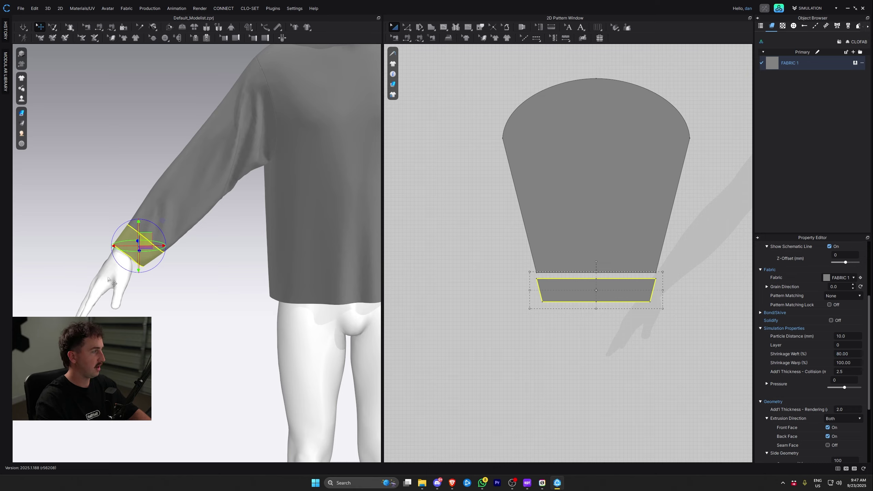
{"action": "left_click", "coordinate": [170, 298]}
{"action": "right_click_drag", "start_coordinate": [158, 274], "coordinate": [179, 272]}
Step: Tighten the cuff further by setting its Shrinkage Weft to 70% during simulation
{"action": "left_click", "coordinate": [853, 353]}
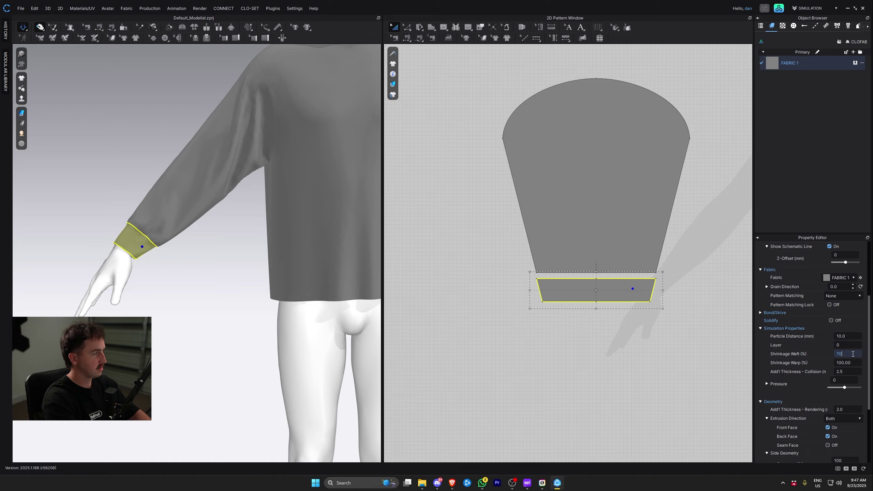
{"action": "type", "text": "70"}
{"action": "key", "text": "Return"}
{"action": "left_click", "coordinate": [174, 277]}
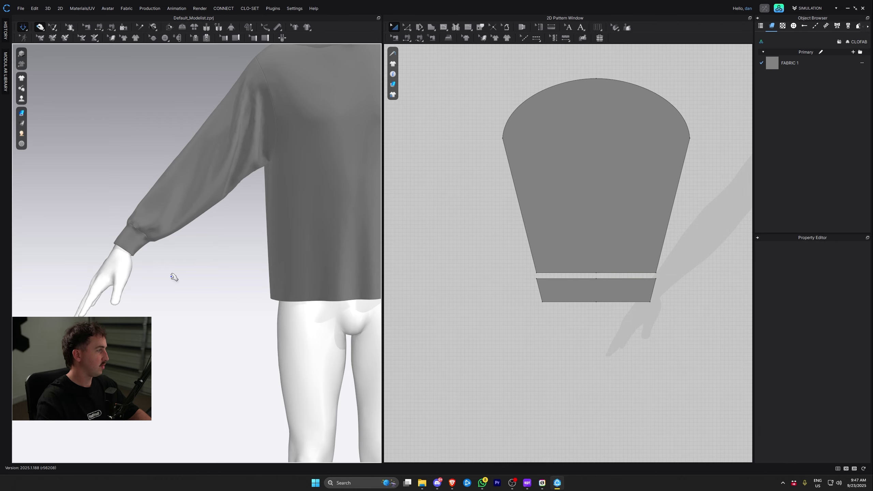
{"action": "key", "text": "space"}
Step: Offset the opposite sleeve's hem as an internal line at 60 mm and cut and sew it into a cuff
{"action": "scroll", "coordinate": [606, 291], "scroll_direction": "down", "scroll_amount": 4}
{"action": "left_click", "coordinate": [615, 282]}
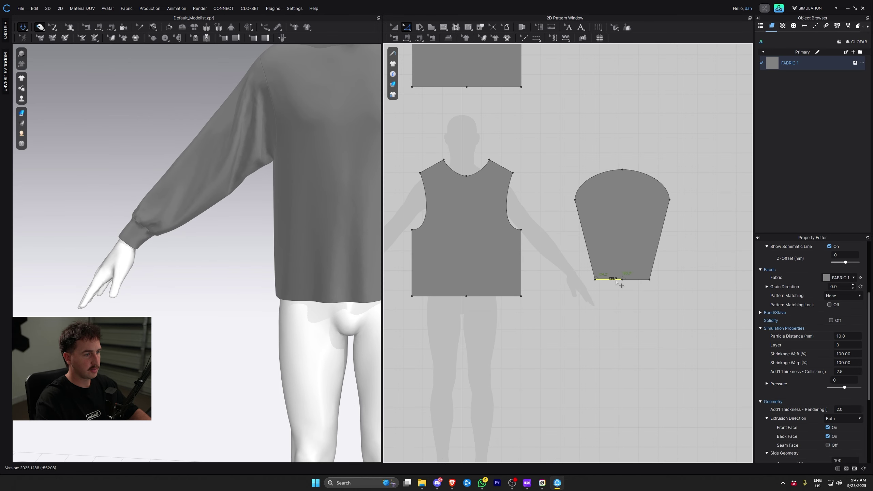
{"action": "right_click", "coordinate": [637, 282]}
{"action": "left_click", "coordinate": [696, 338]}
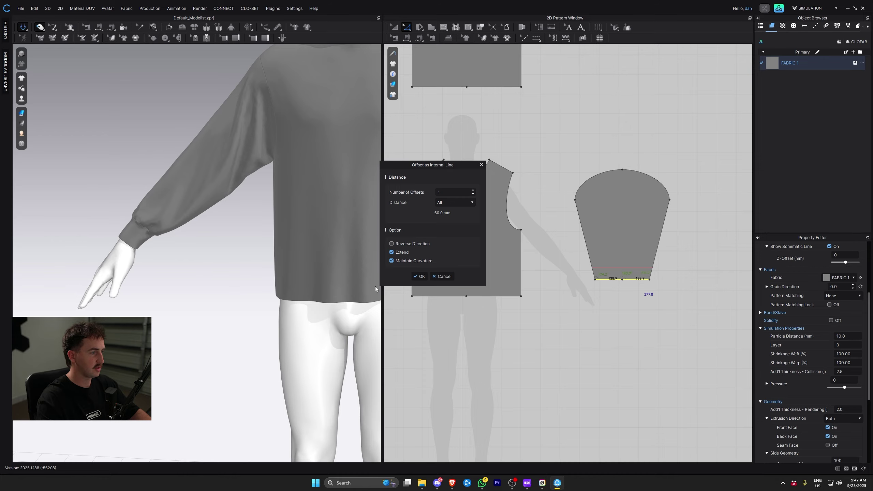
{"action": "left_click", "coordinate": [419, 277]}
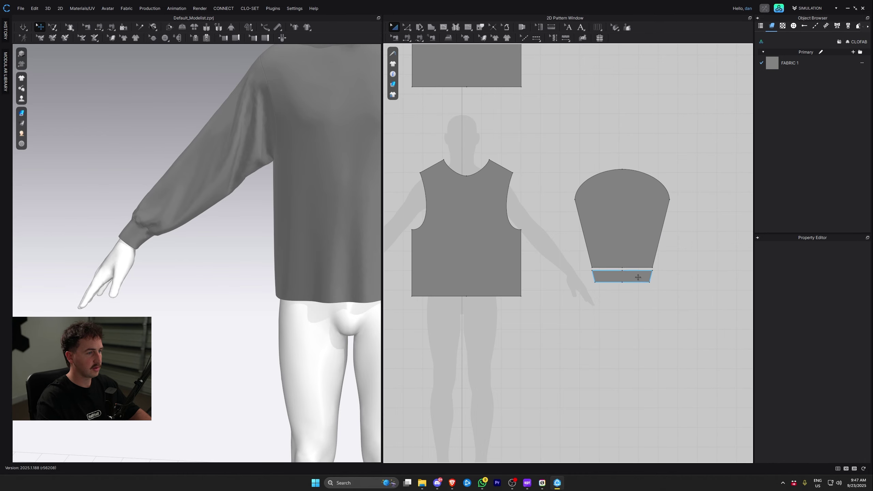
Step: Set the second cuff's Shrinkage Weft to 70% and simulate the whole garment
{"action": "scroll", "coordinate": [838, 406], "scroll_direction": "down", "scroll_amount": 3}
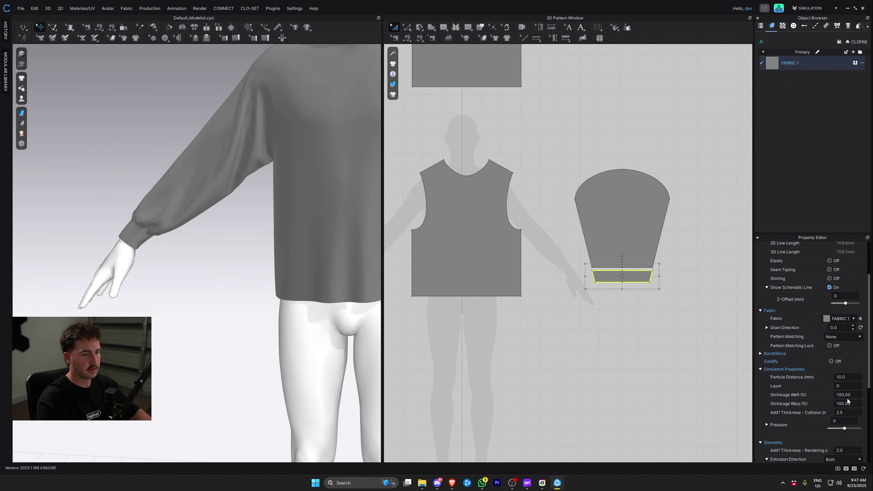
{"action": "scroll", "coordinate": [212, 303], "scroll_direction": "down", "scroll_amount": 4}
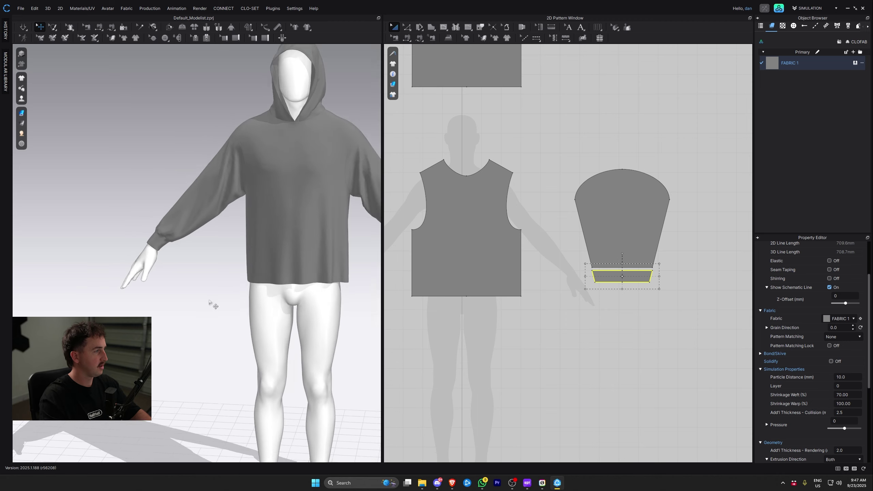
{"action": "middle_click_drag", "start_coordinate": [213, 303], "coordinate": [166, 304]}
{"action": "left_click", "coordinate": [275, 320]}
{"action": "key", "text": "space"}
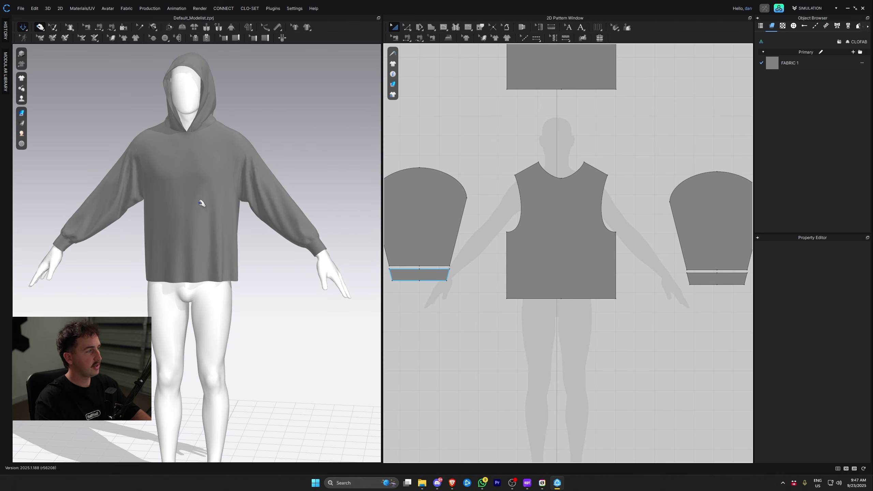
{"action": "right_click_drag", "start_coordinate": [202, 203], "coordinate": [217, 237]}
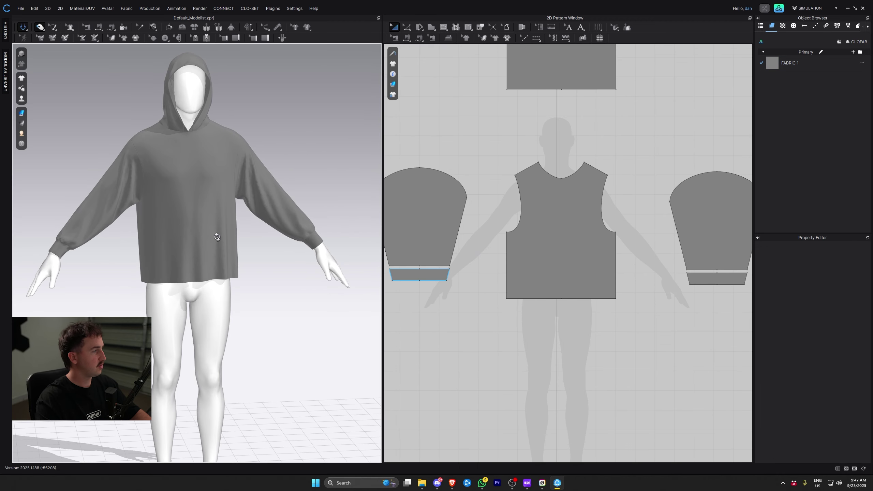
Step: Move both cuff pieces farther down from the sleeve patterns to leave room for longer sleeves
{"action": "left_click", "coordinate": [440, 277]}
{"action": "left_click_drag", "start_coordinate": [702, 279], "coordinate": [701, 291], "text": "shift"}
{"action": "left_click", "coordinate": [702, 306]}
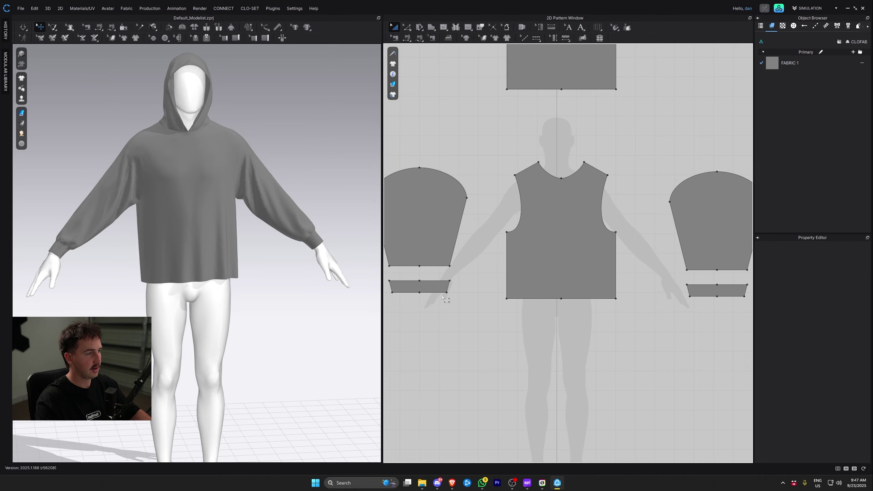
Step: Lengthen both sleeve patterns equally by moving their hem edges down toward the cuffs, and start the simulation
{"action": "left_click", "coordinate": [405, 267]}
{"action": "left_click", "coordinate": [704, 270], "text": "shift"}
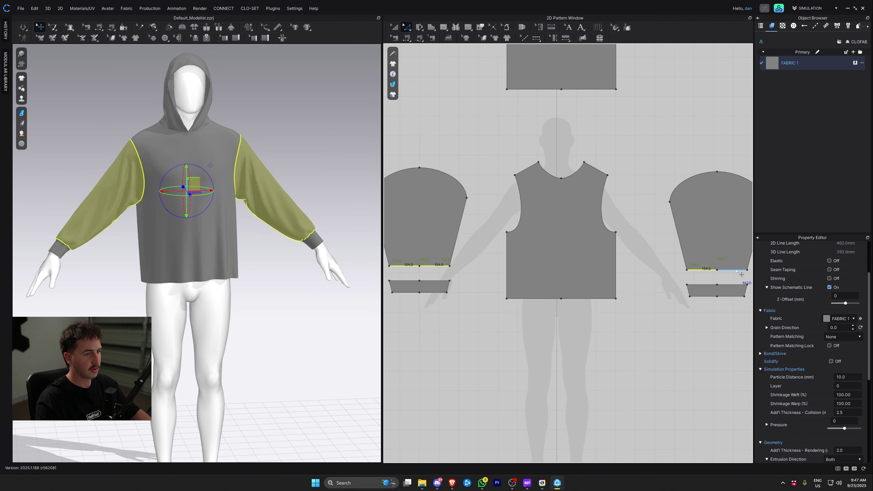
{"action": "left_click_drag", "start_coordinate": [736, 272], "coordinate": [737, 278]}
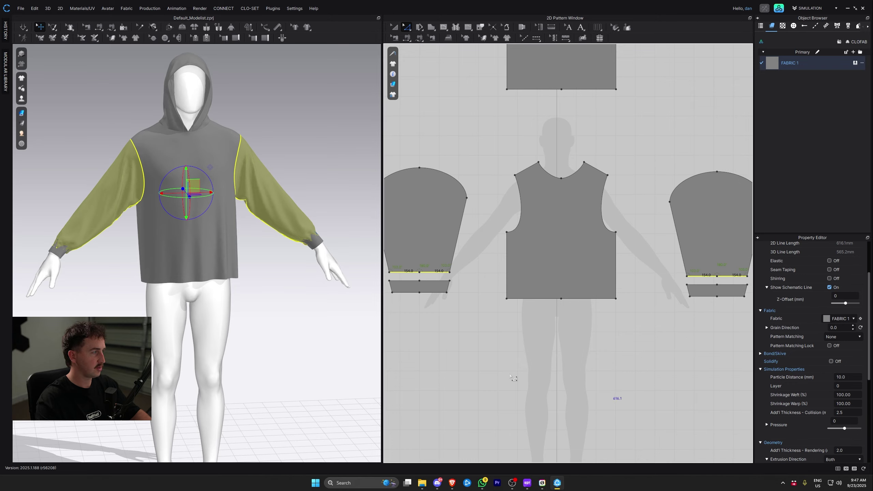
{"action": "key", "text": "space"}
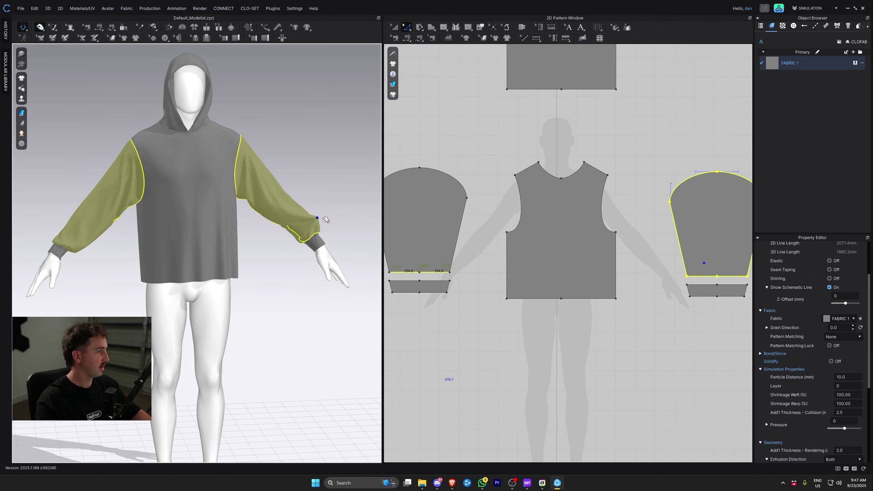
Step: Pull the simulated sleeves and cuffs into place around the avatar's wrists
{"action": "left_click", "coordinate": [309, 249]}
{"action": "left_click_drag", "start_coordinate": [315, 247], "coordinate": [307, 257]}
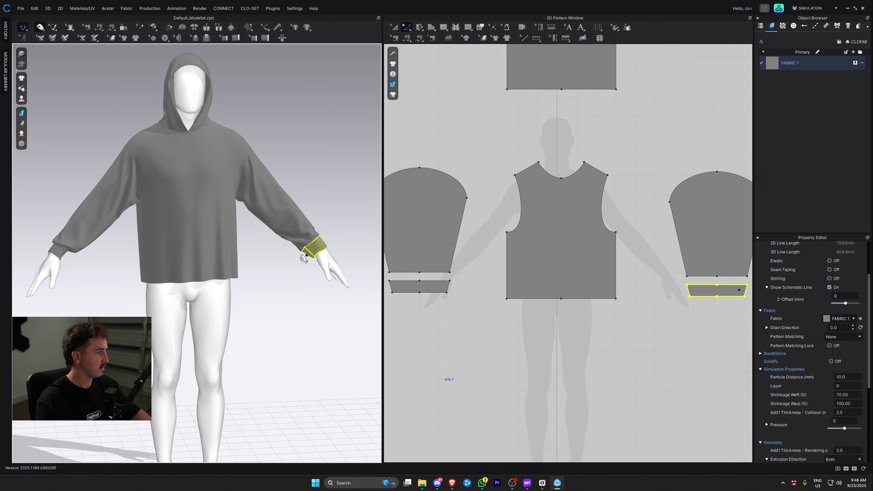
{"action": "right_click_drag", "start_coordinate": [333, 253], "coordinate": [307, 261]}
{"action": "left_click", "coordinate": [337, 248]}
{"action": "left_click_drag", "start_coordinate": [319, 246], "coordinate": [257, 257]}
{"action": "left_click", "coordinate": [115, 232]}
{"action": "right_click_drag", "start_coordinate": [110, 232], "coordinate": [149, 229]}
Step: Try to lengthen only the front body panel by moving its hem edge down, and undo the change
{"action": "right_click_drag", "start_coordinate": [546, 303], "coordinate": [568, 282]}
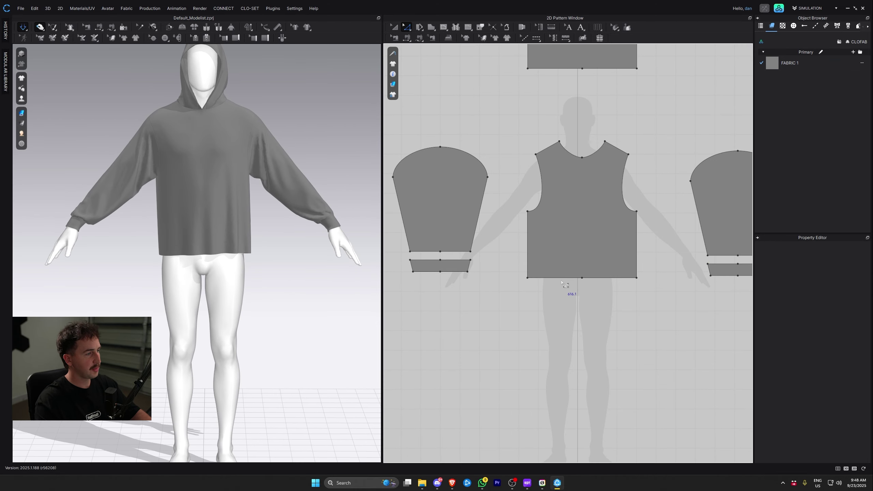
{"action": "left_click", "coordinate": [562, 278]}
{"action": "left_click_drag", "start_coordinate": [620, 278], "coordinate": [618, 287]}
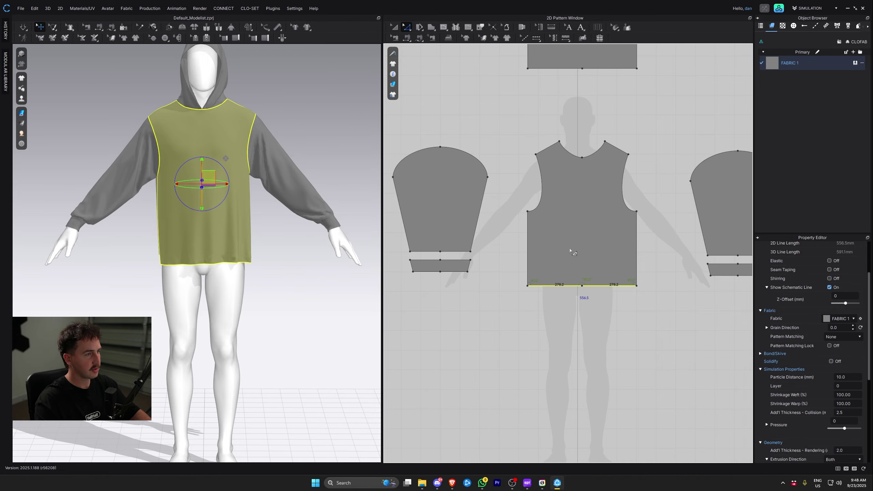
{"action": "middle_click_drag", "start_coordinate": [584, 90], "coordinate": [577, 130]}
{"action": "key", "text": "ctrl+z"}
Step: Lengthen the front and back body panels together by moving both hem edges slightly down
{"action": "right_click_drag", "start_coordinate": [192, 281], "coordinate": [250, 286]}
{"action": "left_click", "coordinate": [252, 286]}
{"action": "scroll", "coordinate": [535, 177], "scroll_direction": "down", "scroll_amount": 2}
{"action": "scroll", "coordinate": [331, 193], "scroll_direction": "down", "scroll_amount": 2}
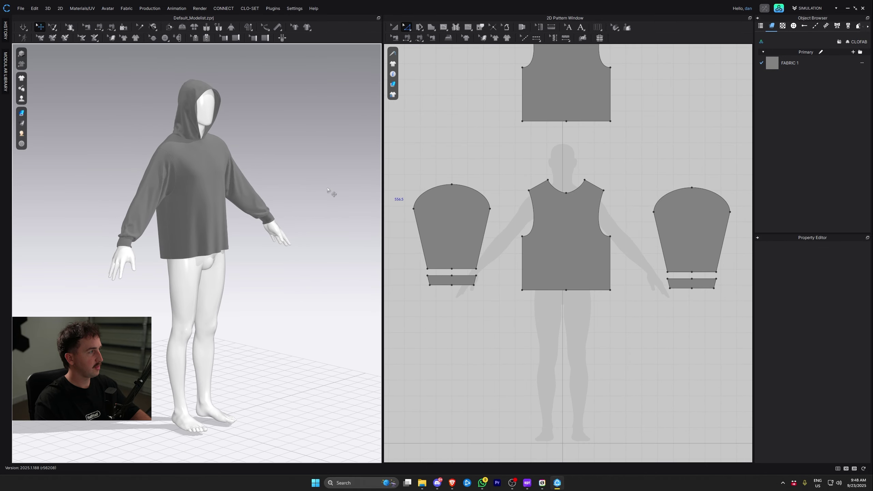
{"action": "right_click_drag", "start_coordinate": [331, 193], "coordinate": [264, 190]}
{"action": "right_click_drag", "start_coordinate": [647, 123], "coordinate": [644, 176]}
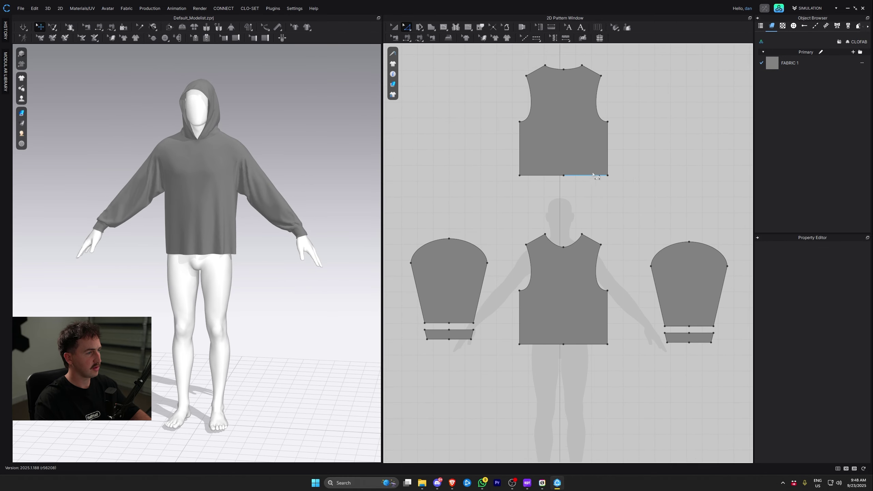
{"action": "left_click", "coordinate": [588, 175]}
{"action": "left_click", "coordinate": [551, 342], "text": "shift"}
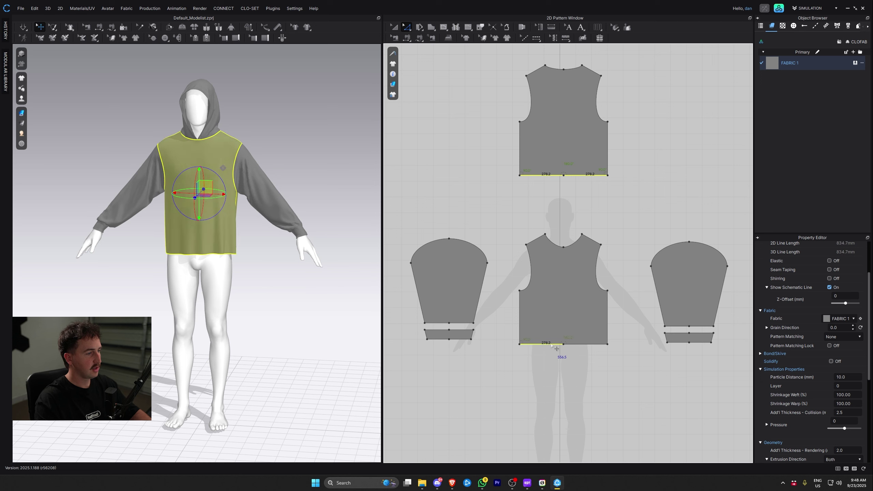
{"action": "left_click_drag", "start_coordinate": [576, 344], "coordinate": [577, 352], "text": "shift"}
Step: Offset the hems of the front and back body panels as internal lines at 60 mm
{"action": "right_click", "coordinate": [576, 352]}
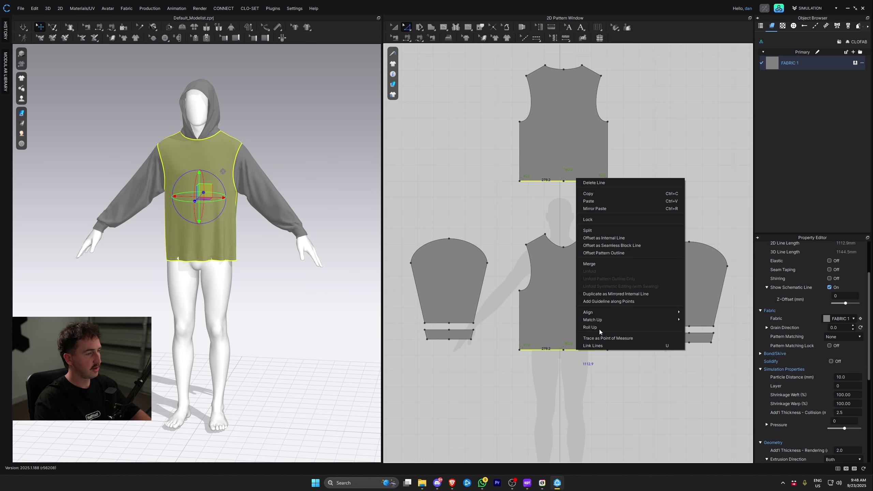
{"action": "left_click", "coordinate": [623, 244]}
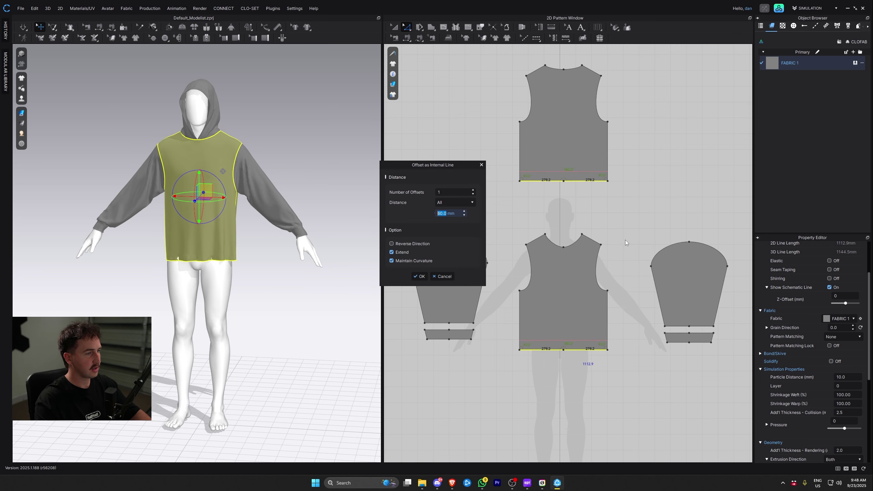
{"action": "left_click", "coordinate": [420, 277]}
Step: Cut and sew both body panels along the offset hem lines, and lower the weft shrinkage of both resulting hem bands
{"action": "right_click", "coordinate": [547, 341]}
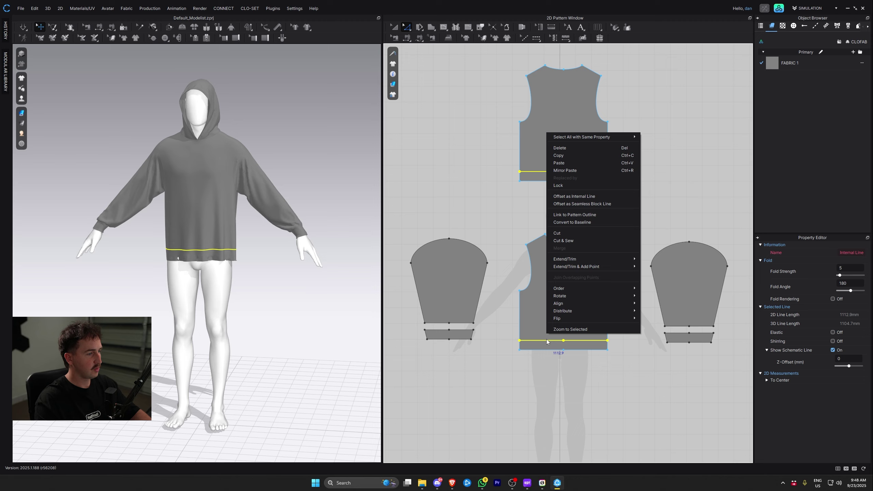
{"action": "left_click", "coordinate": [589, 242]}
{"action": "left_click", "coordinate": [576, 178], "text": "shift"}
{"action": "scroll", "coordinate": [795, 425], "scroll_direction": "down", "scroll_amount": 3}
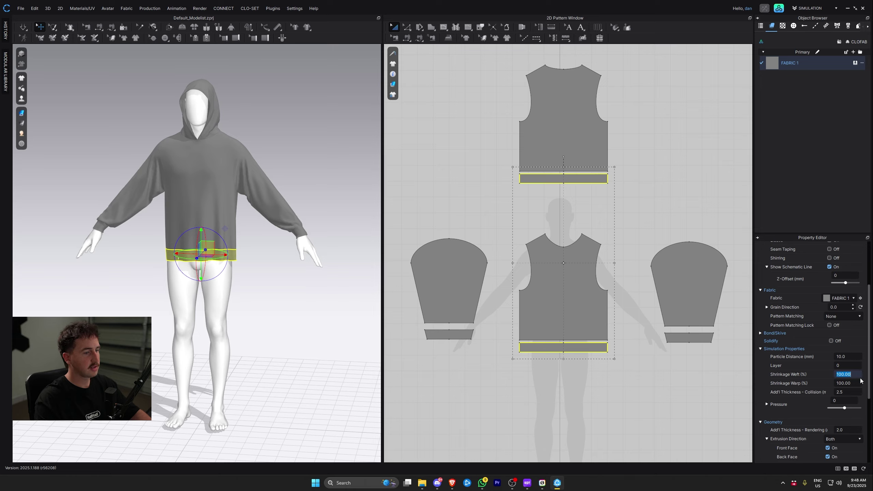
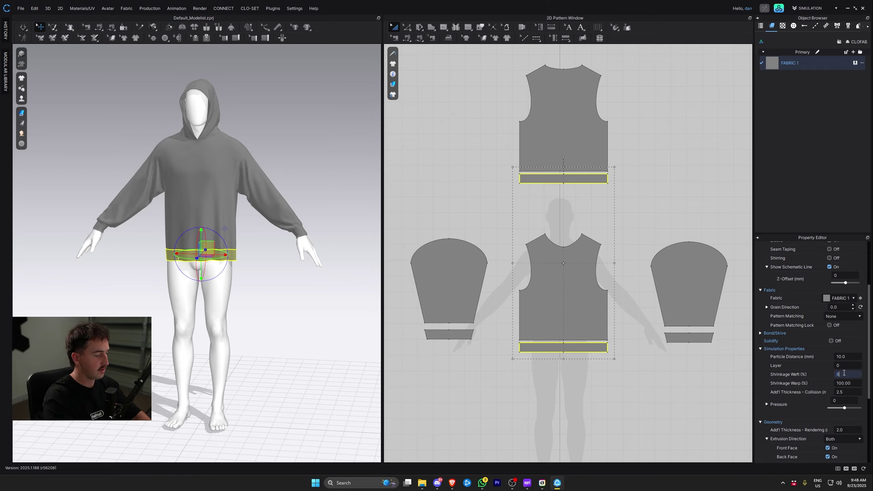
Step: Simulate the garment and pull the body fabric at the hem into place over the tightened hem band
{"action": "left_click", "coordinate": [328, 302]}
{"action": "key", "text": "space"}
{"action": "left_click", "coordinate": [172, 230]}
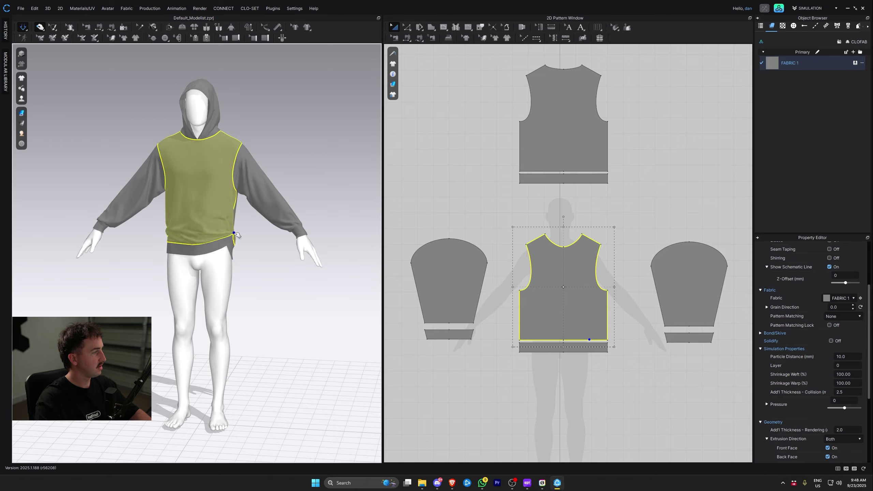
{"action": "left_click", "coordinate": [584, 350]}
{"action": "right_click_drag", "start_coordinate": [319, 263], "coordinate": [261, 252]}
{"action": "left_click_drag", "start_coordinate": [262, 245], "coordinate": [280, 242]}
{"action": "right_click_drag", "start_coordinate": [264, 261], "coordinate": [314, 273]}
{"action": "left_click", "coordinate": [284, 250]}
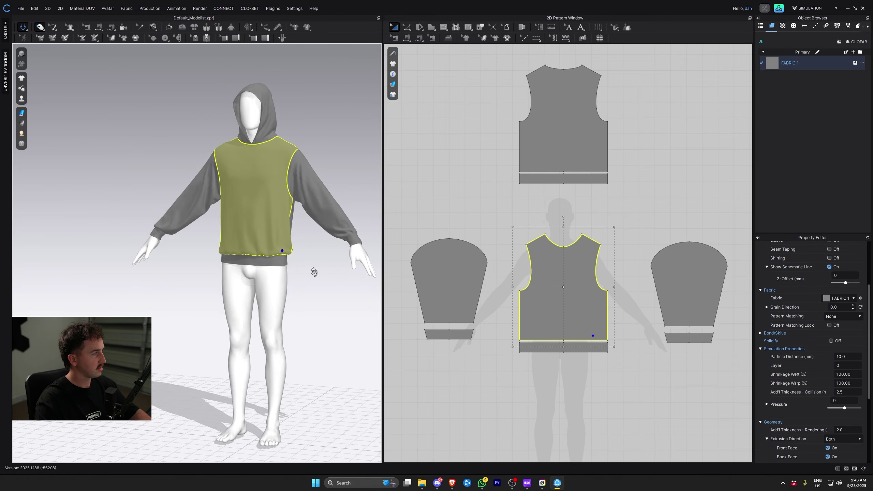
{"action": "scroll", "coordinate": [220, 318], "scroll_direction": "up", "scroll_amount": 3}
{"action": "right_click_drag", "start_coordinate": [228, 268], "coordinate": [239, 267]}
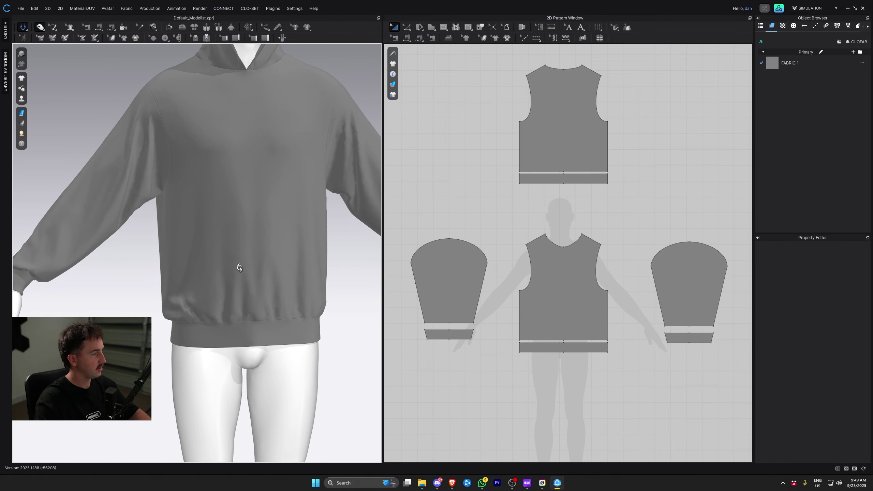
{"action": "scroll", "coordinate": [212, 330], "scroll_direction": "down", "scroll_amount": 5}
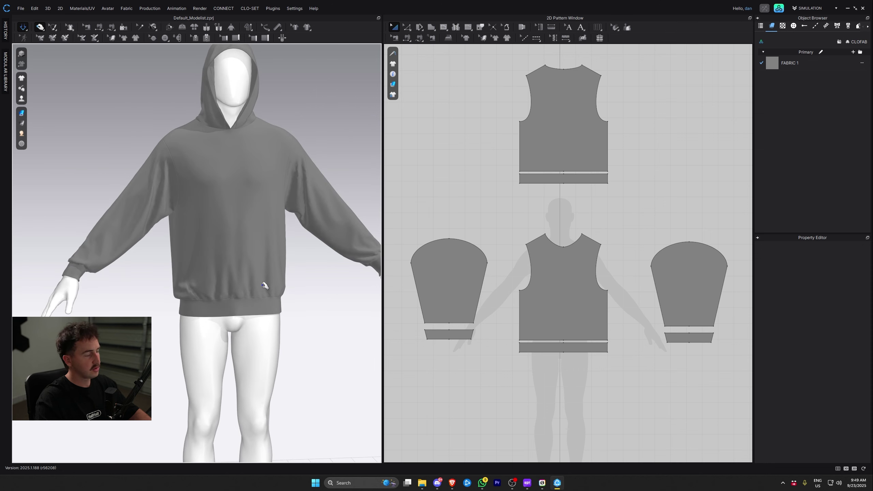
Step: Draw half of a kangaroo pocket as an internal polyline on the lower front panel, with its bottom edge about 144 mm long
{"action": "left_click", "coordinate": [578, 320]}
{"action": "middle_click_drag", "start_coordinate": [578, 320], "coordinate": [583, 281]}
{"action": "left_click", "coordinate": [578, 277]}
{"action": "left_click", "coordinate": [516, 340]}
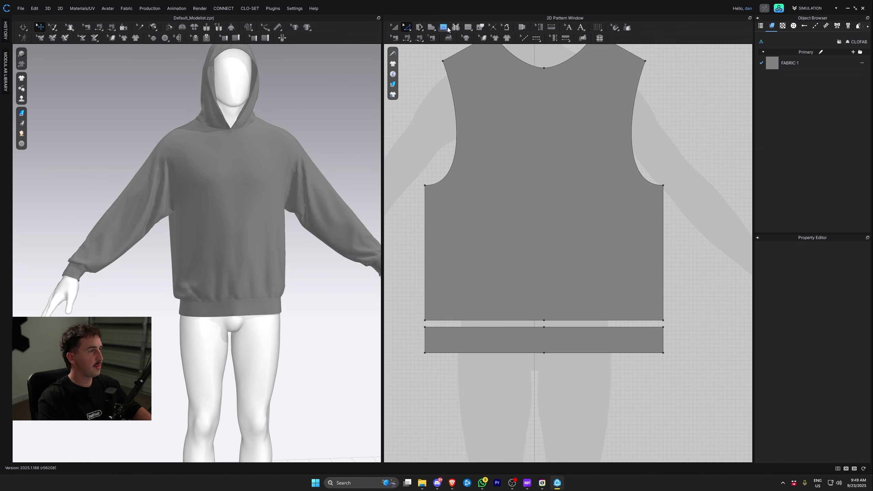
{"action": "left_click", "coordinate": [445, 27]}
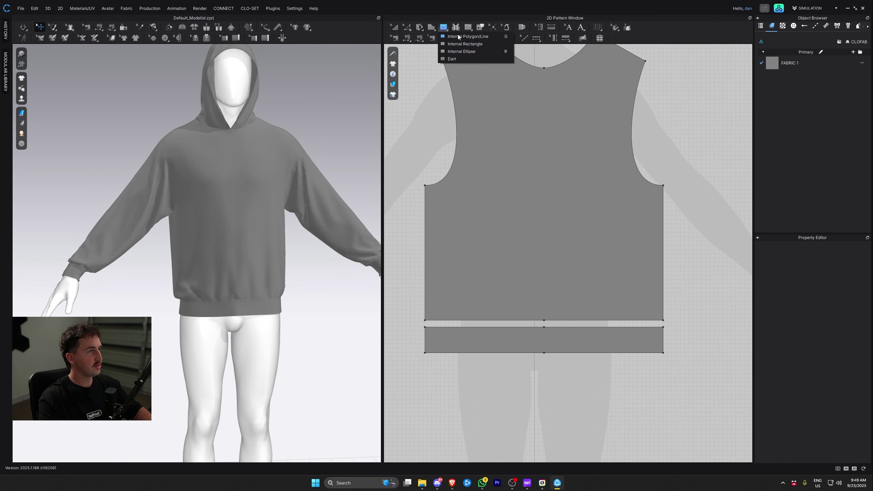
{"action": "left_click", "coordinate": [459, 36]}
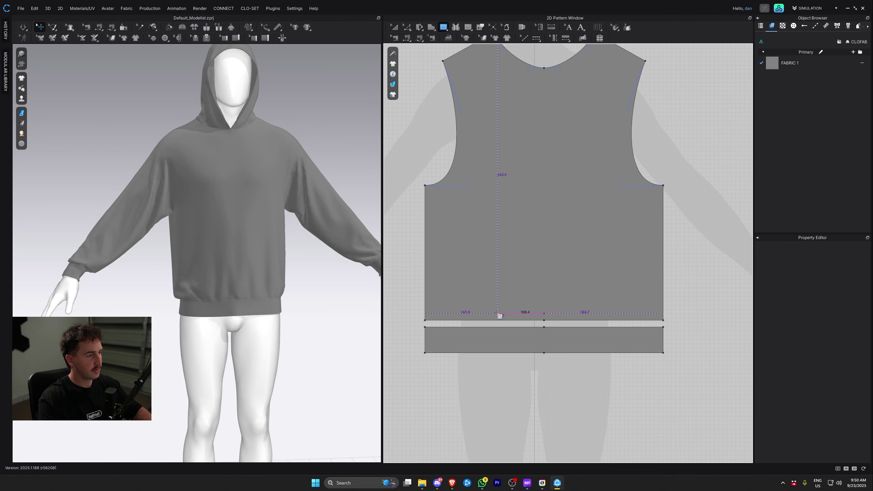
{"action": "left_click", "coordinate": [483, 313]}
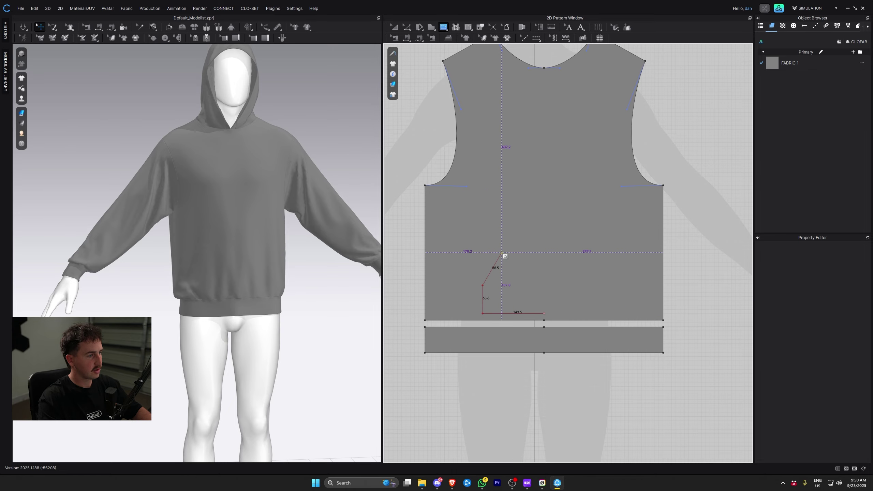
{"action": "left_click", "coordinate": [544, 252]}
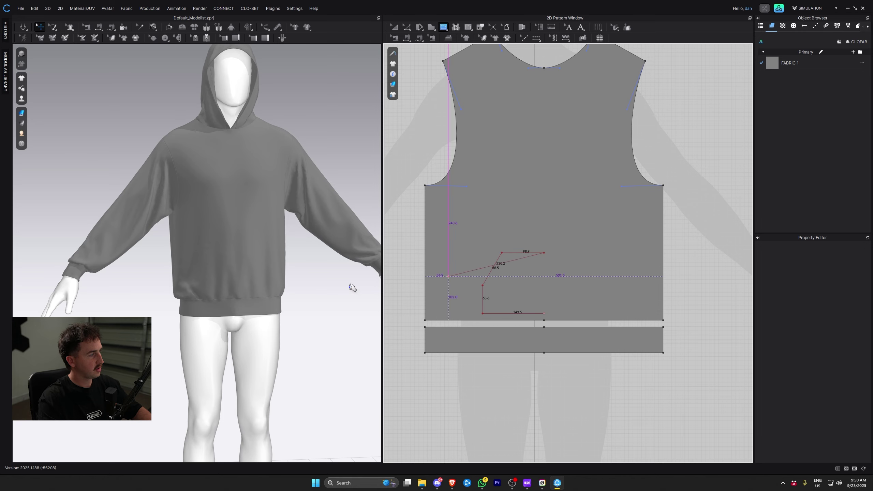
{"action": "key", "text": "Return"}
Step: Raise the half-pocket outline's upper edge, and mirror-paste the outline to complete the pocket shape on the front panel
{"action": "key", "text": "z"}
{"action": "left_click_drag", "start_coordinate": [554, 252], "coordinate": [536, 239]}
{"action": "left_click", "coordinate": [527, 256]}
{"action": "key", "text": "a"}
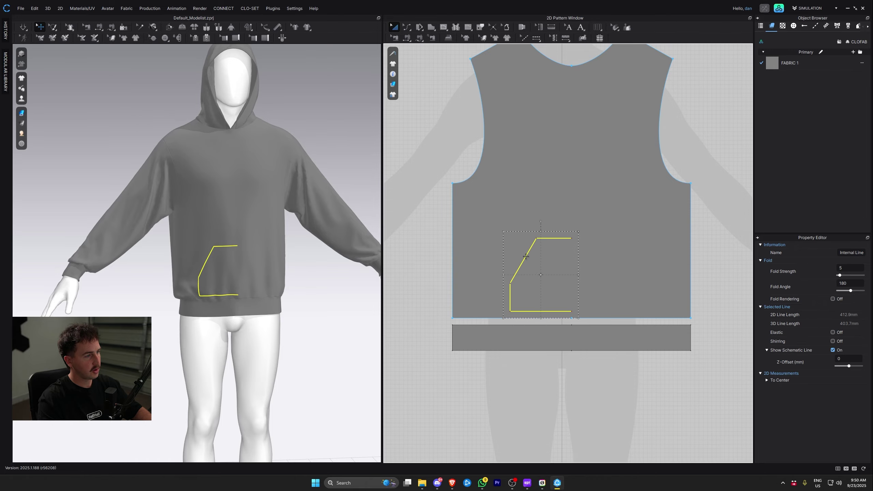
{"action": "right_click", "coordinate": [607, 252]}
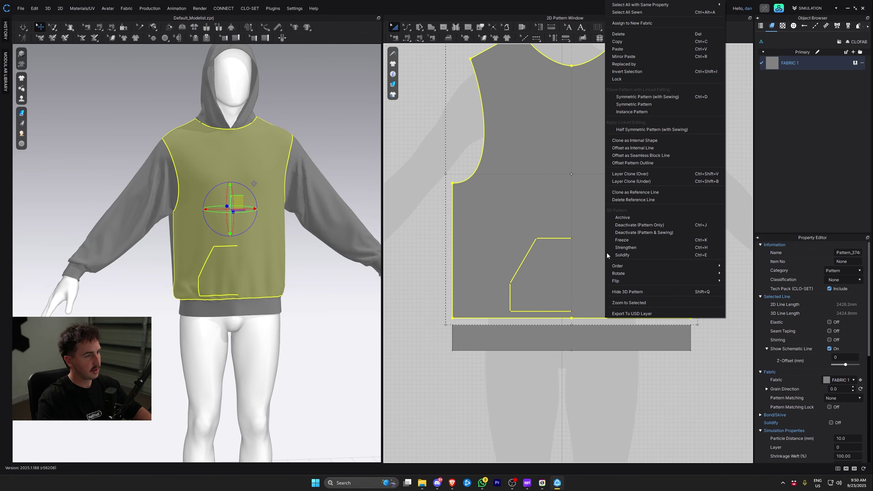
{"action": "left_click", "coordinate": [637, 57]}
{"action": "left_click", "coordinate": [571, 282]}
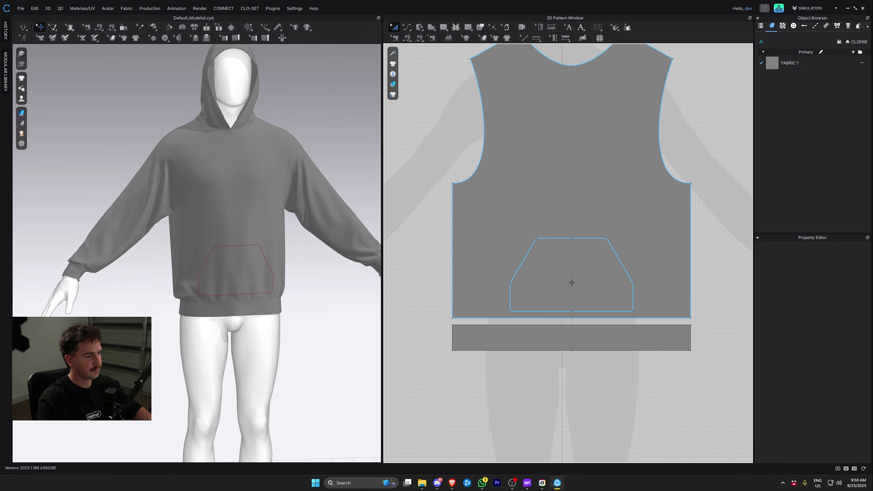
{"action": "right_click_drag", "start_coordinate": [268, 304], "coordinate": [279, 307]}
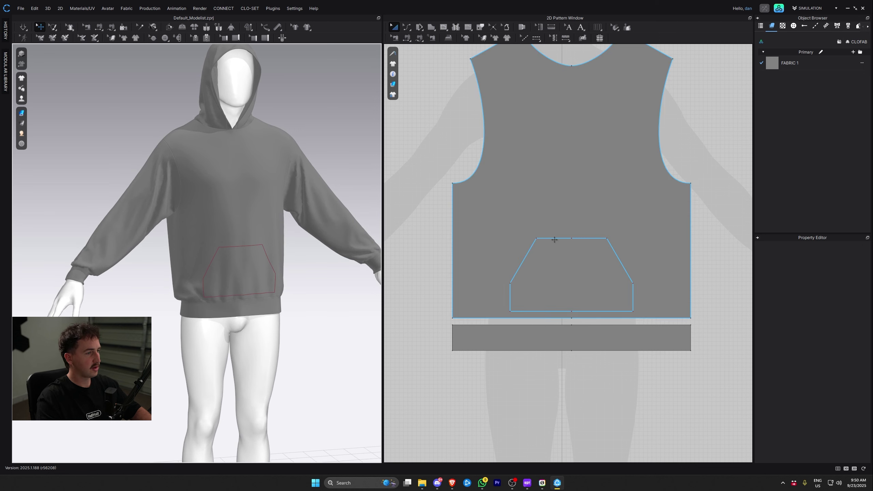
Step: Join the overlapping points of the two pocket halves into one closed outline on the front panel
{"action": "left_click", "coordinate": [581, 237]}
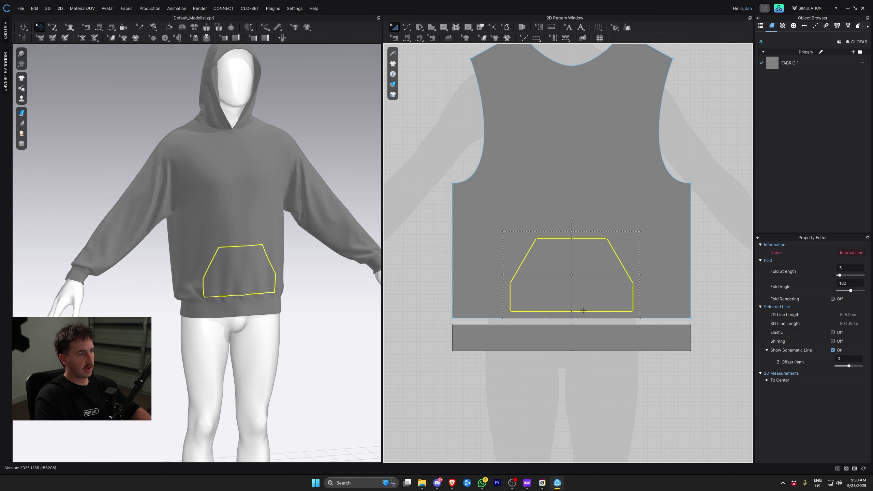
{"action": "right_click", "coordinate": [588, 238]}
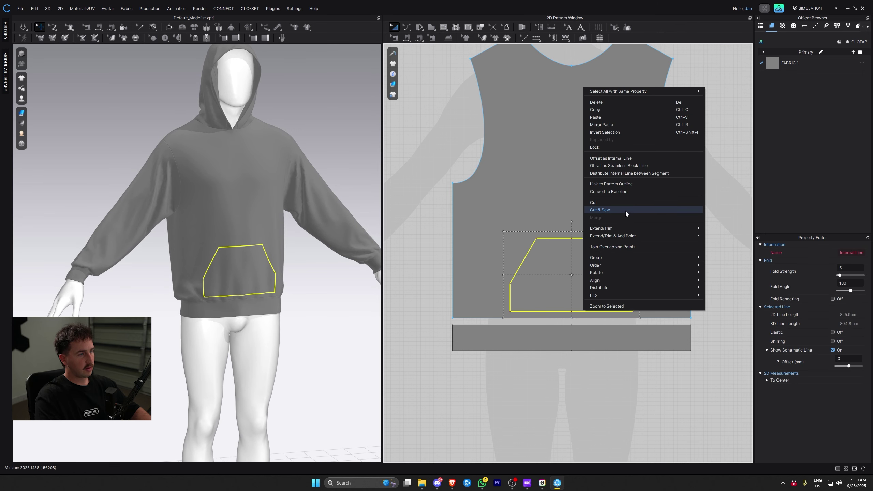
{"action": "left_click", "coordinate": [616, 247]}
{"action": "left_click", "coordinate": [602, 421]}
{"action": "left_click_drag", "start_coordinate": [586, 311], "coordinate": [560, 260]}
{"action": "key", "text": "ctrl+z"}
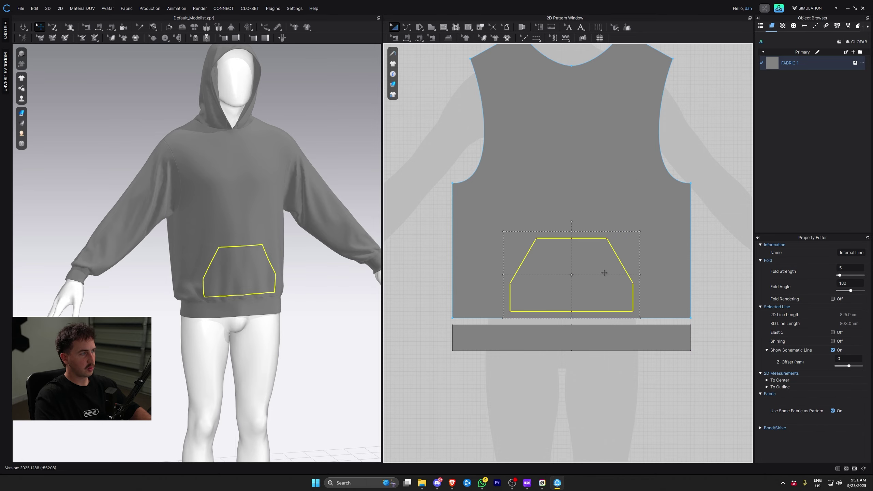
Step: Clone the closed pocket outline as a separate pattern and place it below the front hem band
{"action": "right_click", "coordinate": [587, 312]}
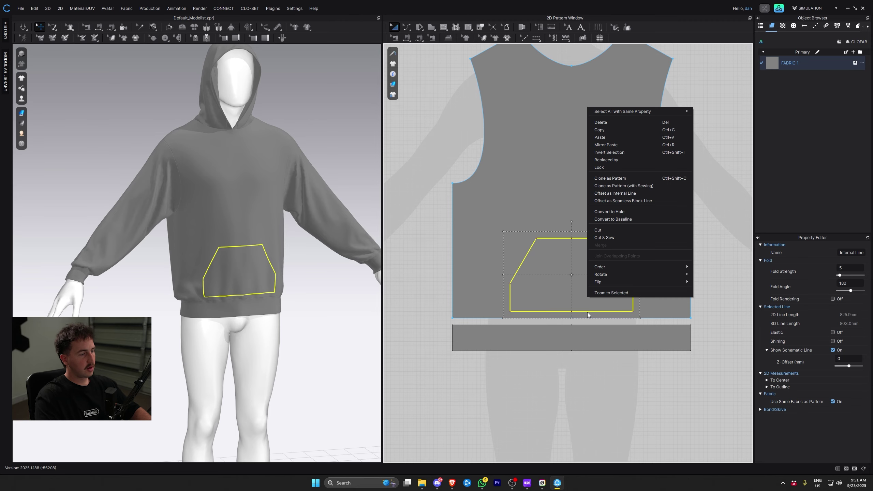
{"action": "left_click", "coordinate": [621, 178]}
{"action": "left_click", "coordinate": [572, 404]}
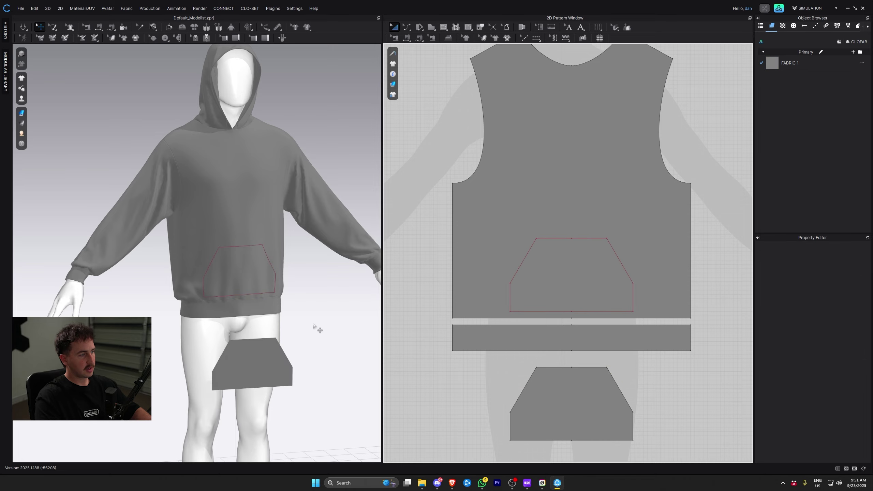
Step: Move the cloned pocket panel up in the 3D view so it sits in front of the outline on the hoodie
{"action": "key", "text": "2"}
{"action": "left_click", "coordinate": [239, 371]}
{"action": "left_click_drag", "start_coordinate": [240, 346], "coordinate": [240, 259]}
{"action": "mouse_move", "coordinate": [263, 255]}
{"action": "right_mouse_down"}
{"action": "mouse_move", "coordinate": [306, 265]}
{"action": "mouse_move", "coordinate": [263, 289]}
{"action": "mouse_move", "coordinate": [221, 292]}
{"action": "right_mouse_up"}
Step: Sew the pocket's vertical sides, both top edge halves and the left bottom half to the matching outline on the front panel
{"action": "key", "text": "n"}
{"action": "left_click", "coordinate": [510, 292]}
{"action": "left_click", "coordinate": [509, 428]}
{"action": "left_click", "coordinate": [638, 297]}
{"action": "left_click", "coordinate": [551, 238]}
{"action": "left_click", "coordinate": [553, 368]}
{"action": "left_click", "coordinate": [584, 238]}
{"action": "left_click", "coordinate": [589, 367]}
{"action": "left_click", "coordinate": [541, 440]}
{"action": "left_click", "coordinate": [540, 311]}
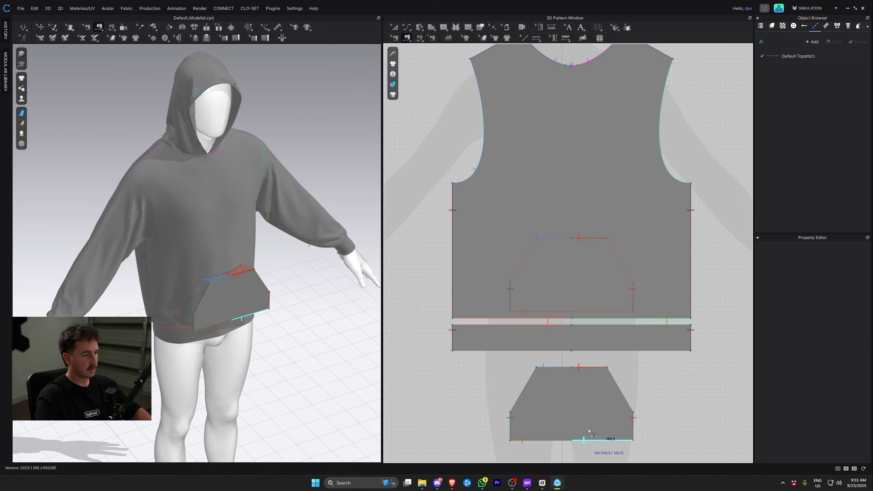
Step: Try sewing the pocket's right bottom half to the outline, check the seam in 3D, and undo it
{"action": "left_click", "coordinate": [590, 312]}
{"action": "right_click_drag", "start_coordinate": [349, 340], "coordinate": [296, 288]}
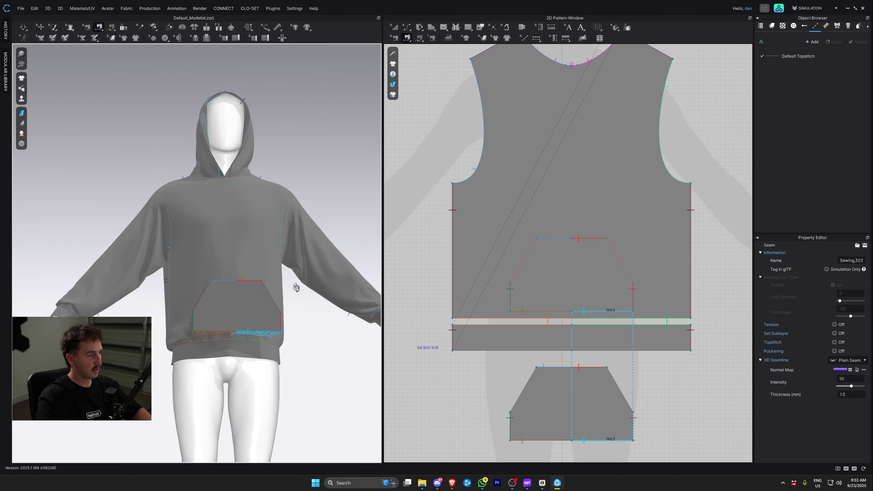
{"action": "middle_click_drag", "start_coordinate": [274, 293], "coordinate": [264, 209]}
{"action": "scroll", "coordinate": [266, 215], "scroll_direction": "up", "scroll_amount": 3}
{"action": "right_click_drag", "start_coordinate": [302, 265], "coordinate": [274, 253]}
{"action": "middle_click_drag", "start_coordinate": [274, 253], "coordinate": [202, 286]}
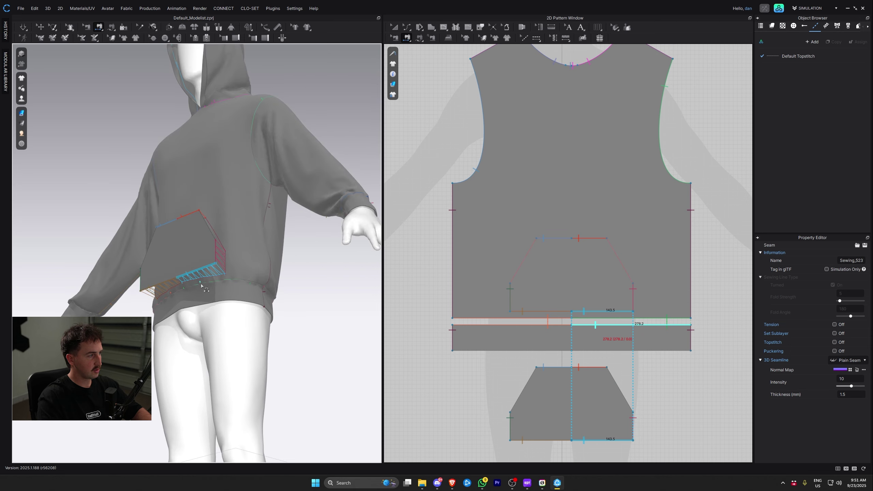
{"action": "scroll", "coordinate": [201, 286], "scroll_direction": "up", "scroll_amount": 5}
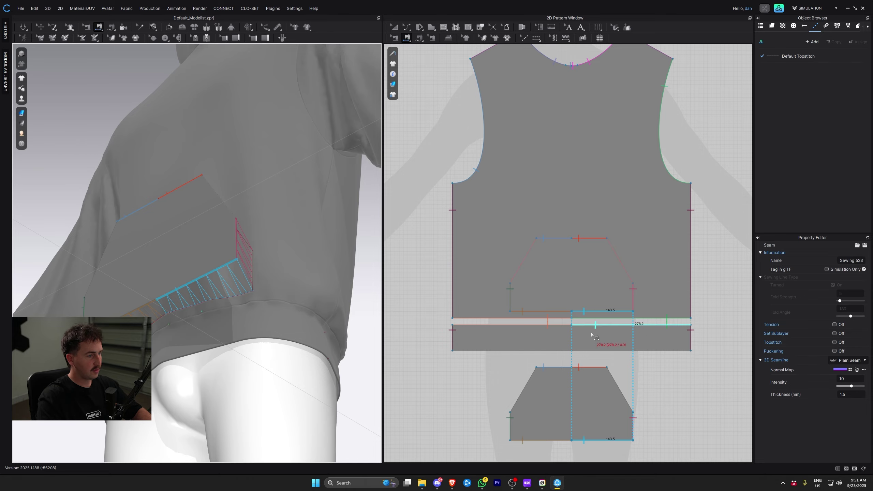
{"action": "key", "text": "ctrl+z"}
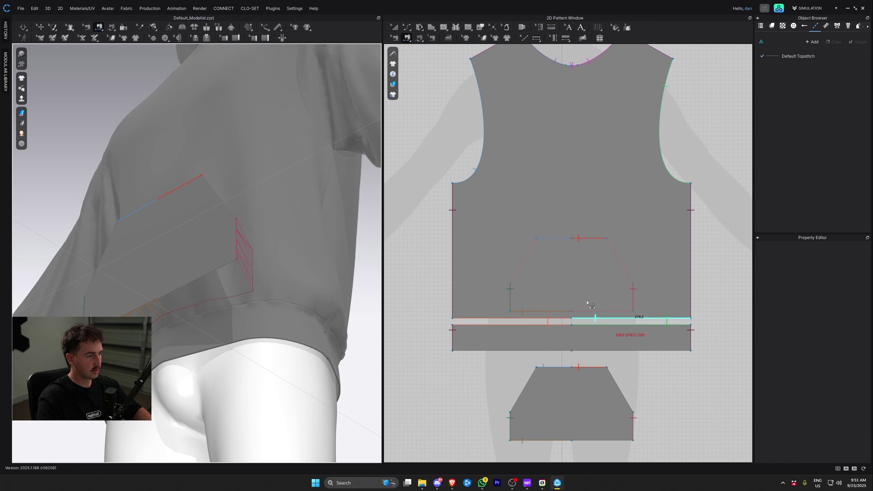
Step: Sew the right bottom half of the front panel's pocket outline to the pocket panel in the crossed direction
{"action": "left_click", "coordinate": [583, 311]}
{"action": "left_click", "coordinate": [622, 439]}
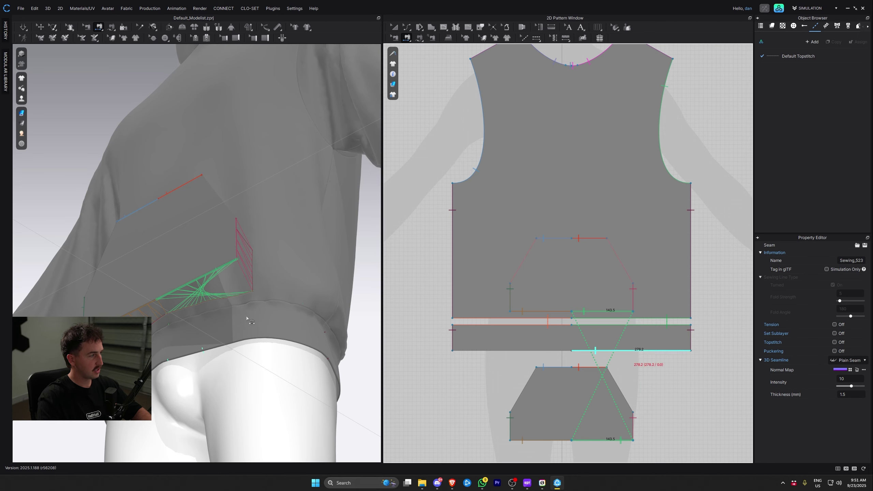
{"action": "scroll", "coordinate": [209, 296], "scroll_direction": "up", "scroll_amount": 4}
{"action": "right_click_drag", "start_coordinate": [209, 296], "coordinate": [247, 290]}
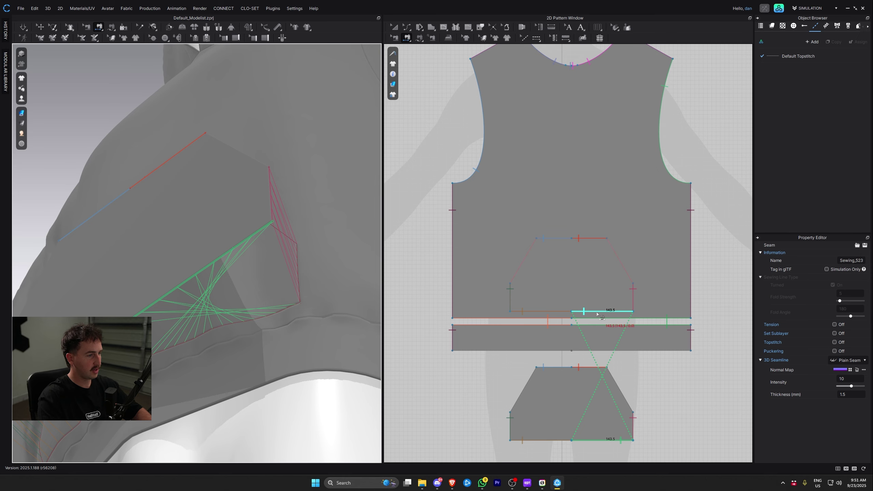
Step: Reverse the crossed sewing on the pocket's right bottom half and check the seam lines in 3D
{"action": "key", "text": "b"}
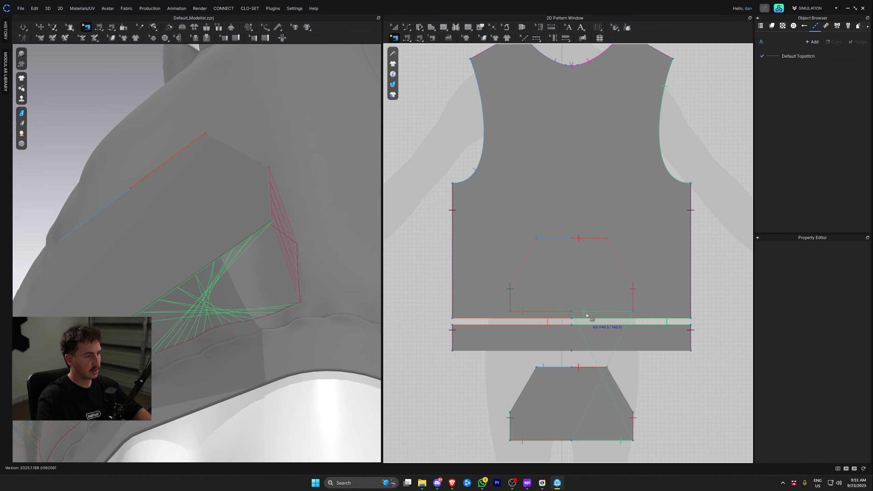
{"action": "right_click", "coordinate": [584, 314]}
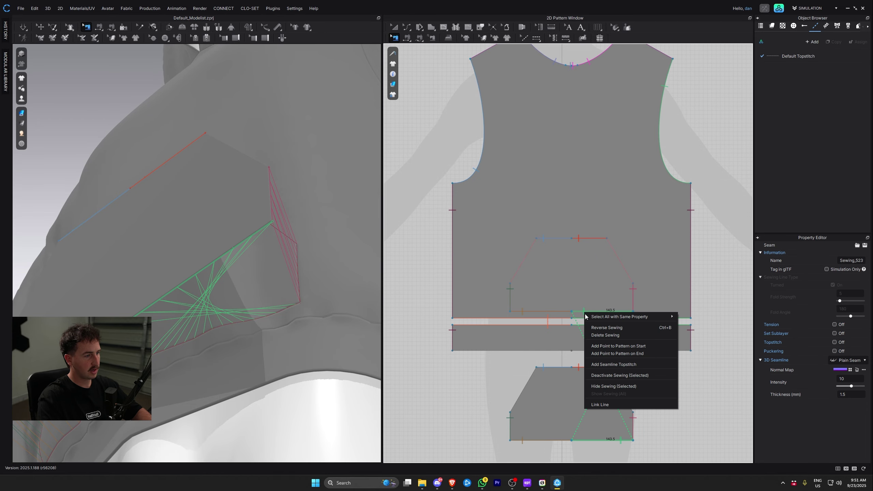
{"action": "left_click", "coordinate": [603, 332]}
{"action": "scroll", "coordinate": [260, 317], "scroll_direction": "up", "scroll_amount": 1}
{"action": "right_click_drag", "start_coordinate": [260, 317], "coordinate": [215, 353]}
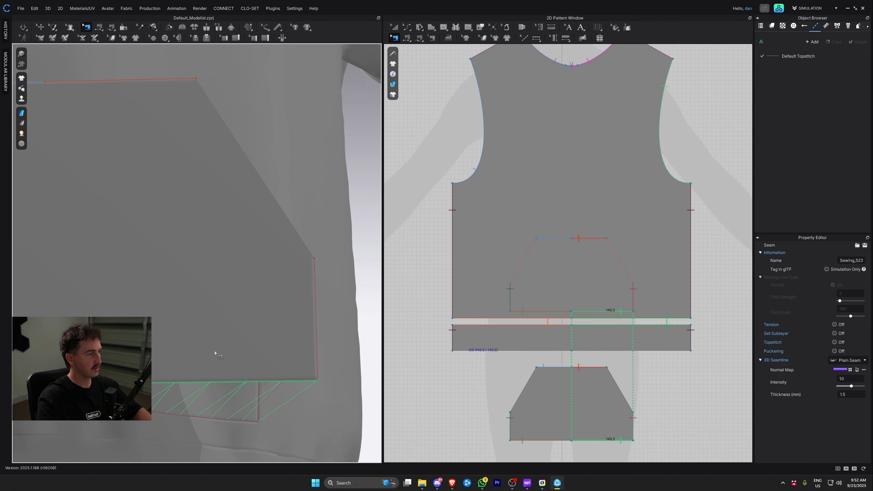
{"action": "scroll", "coordinate": [195, 351], "scroll_direction": "down", "scroll_amount": 3}
{"action": "scroll", "coordinate": [203, 349], "scroll_direction": "up", "scroll_amount": 6}
{"action": "scroll", "coordinate": [206, 346], "scroll_direction": "down", "scroll_amount": 6}
Step: Simulate the garment to attach the pocket to the hoodie front and tug the pocket into shape
{"action": "key", "text": "space"}
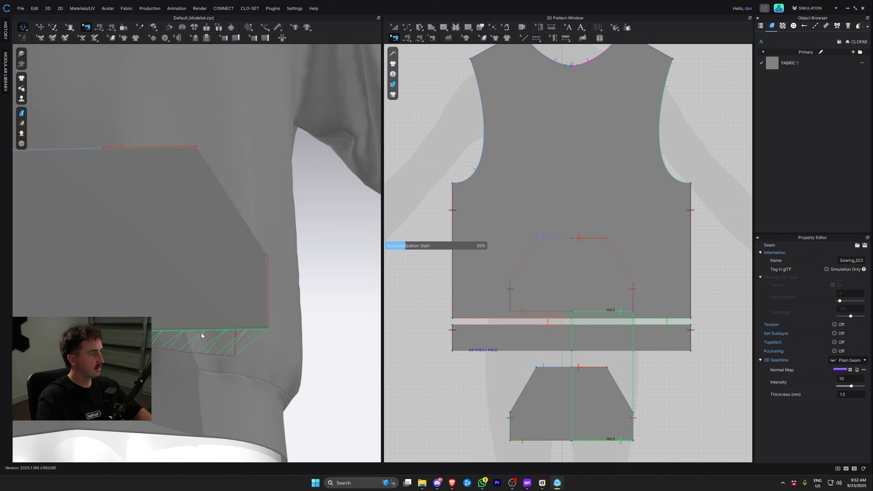
{"action": "right_click_drag", "start_coordinate": [256, 334], "coordinate": [234, 353]}
{"action": "scroll", "coordinate": [233, 353], "scroll_direction": "up", "scroll_amount": 2}
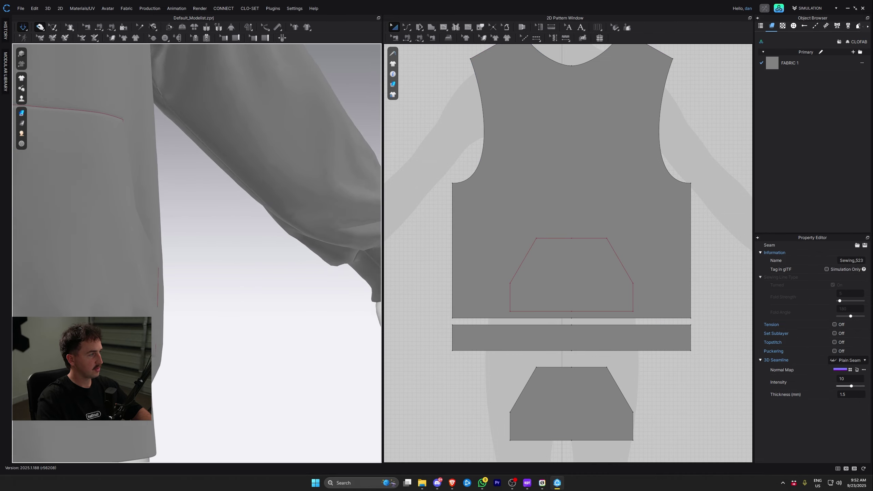
{"action": "right_click_drag", "start_coordinate": [69, 335], "coordinate": [128, 275]}
{"action": "left_click_drag", "start_coordinate": [130, 268], "coordinate": [162, 270]}
{"action": "right_click_drag", "start_coordinate": [162, 270], "coordinate": [84, 271]}
Step: Make the pocket panel slightly taller by moving both halves of its top edge up
{"action": "key", "text": "z"}
{"action": "left_click", "coordinate": [554, 368]}
{"action": "left_click", "coordinate": [557, 368]}
{"action": "left_click", "coordinate": [588, 367], "text": "shift"}
{"action": "left_click_drag", "start_coordinate": [587, 367], "coordinate": [590, 360]}
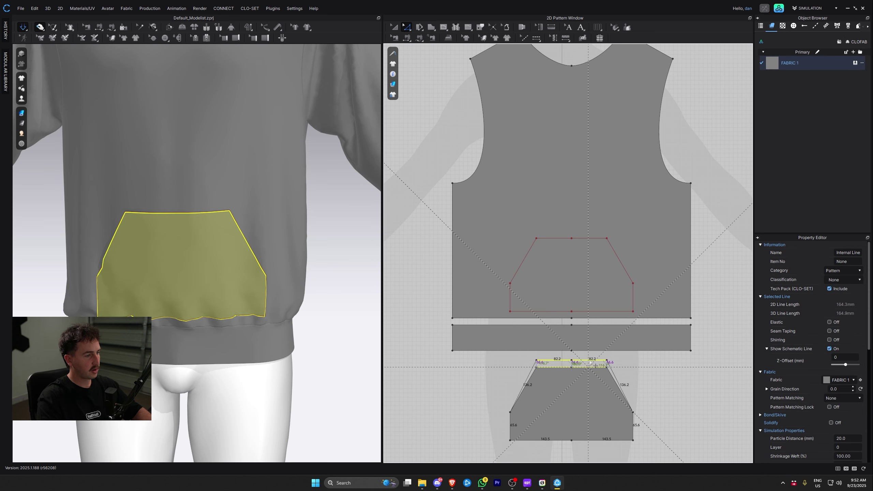
Step: Let the taller pocket settle in the simulation and pull its lower corner into place on the hoodie
{"action": "left_click", "coordinate": [355, 336]}
{"action": "right_click_drag", "start_coordinate": [248, 302], "coordinate": [224, 273]}
{"action": "left_click", "coordinate": [250, 288]}
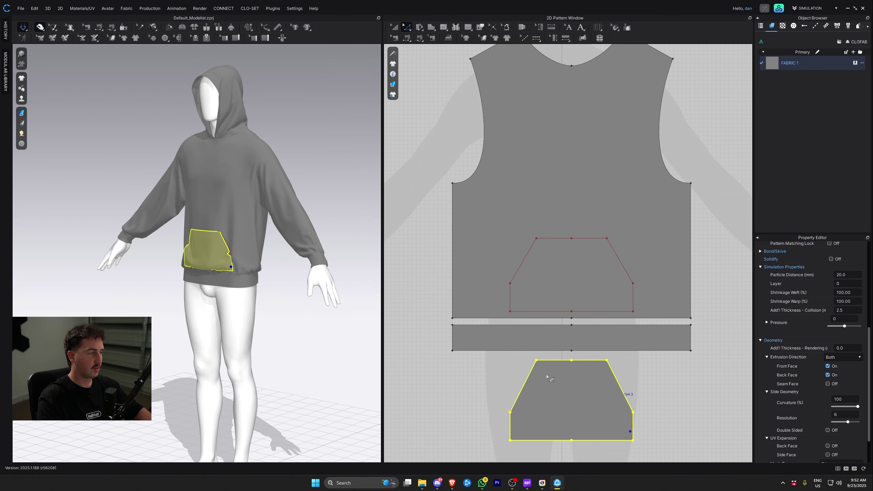
Step: Set the pocket panel's particle distance to 10 mm and deselect the panel
{"action": "right_click_drag", "start_coordinate": [301, 305], "coordinate": [343, 321]}
{"action": "scroll", "coordinate": [641, 373], "scroll_direction": "down", "scroll_amount": 3}
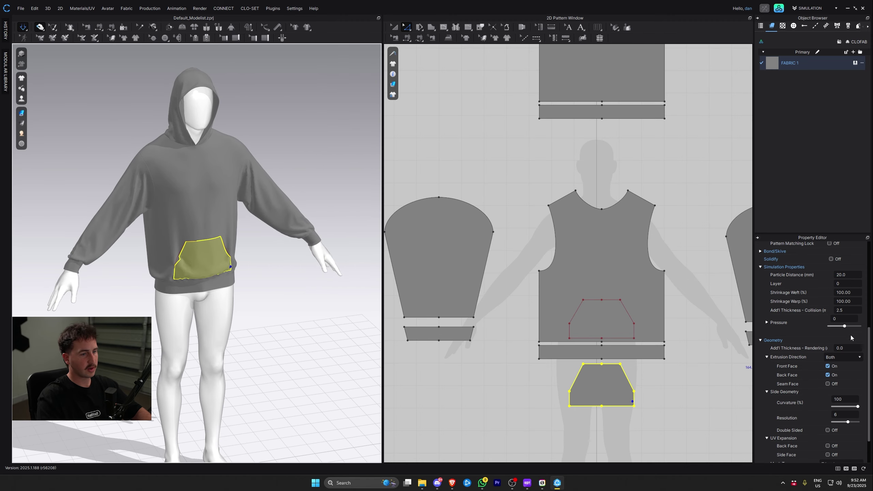
{"action": "left_click", "coordinate": [848, 275]}
{"action": "type", "text": "10"}
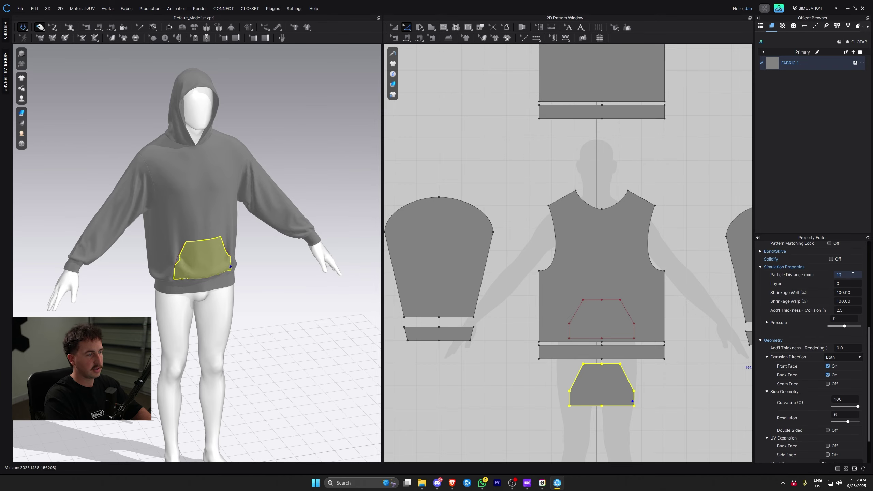
{"action": "key", "text": "Return"}
{"action": "left_click", "coordinate": [515, 385]}
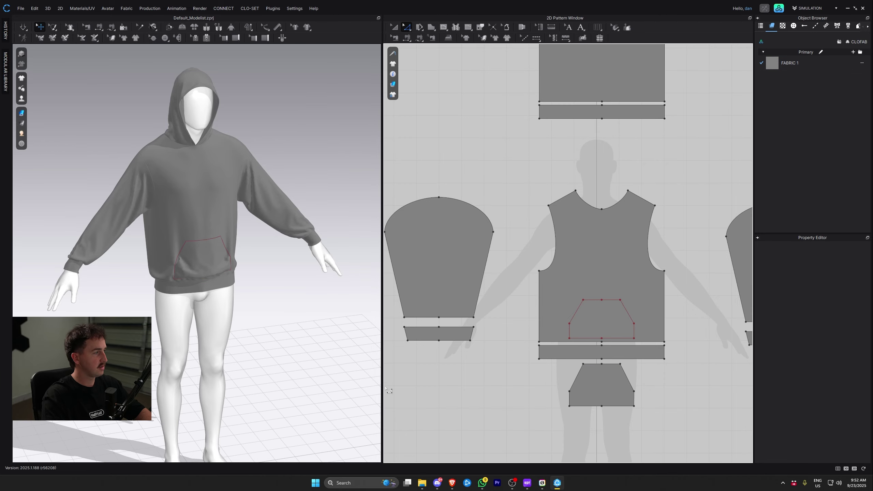
{"action": "right_click_drag", "start_coordinate": [299, 319], "coordinate": [228, 280]}
Step: Raise the top edges and side corner points of both the pocket panel and its outline on the hoodie front
{"action": "left_click", "coordinate": [592, 299]}
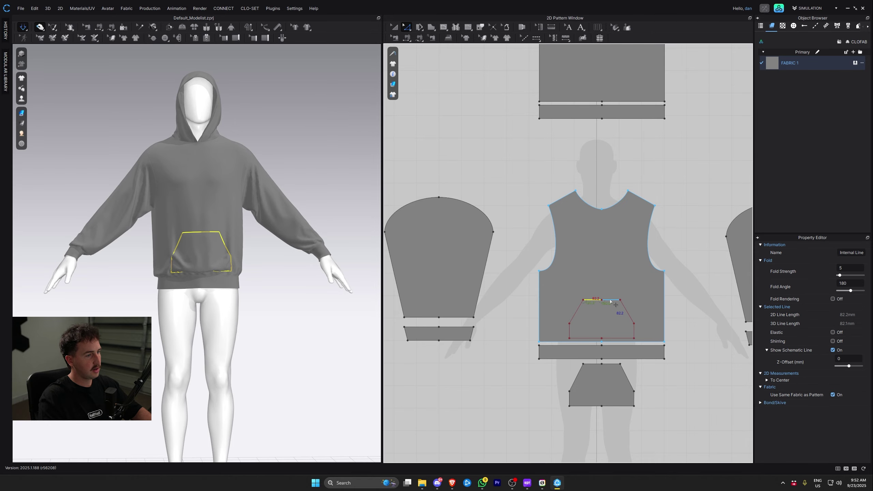
{"action": "left_click", "coordinate": [599, 366], "text": "shift"}
{"action": "left_click_drag", "start_coordinate": [611, 365], "coordinate": [611, 357]}
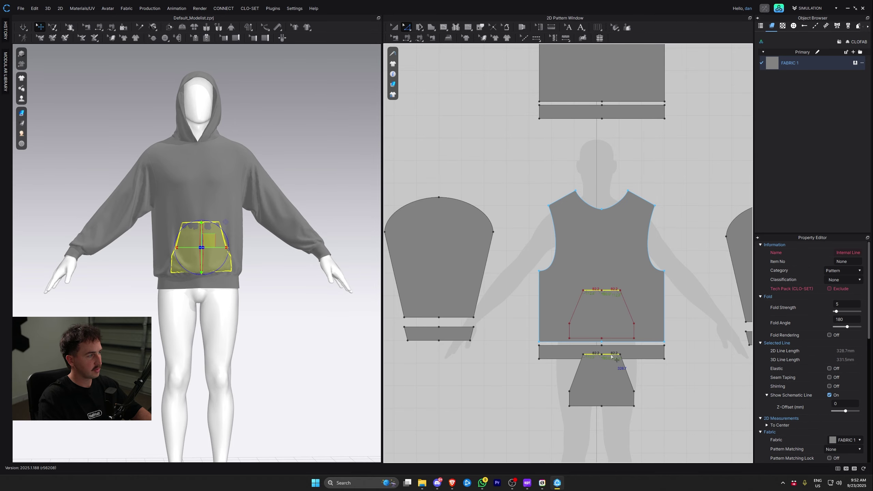
{"action": "left_click", "coordinate": [569, 323]}
{"action": "left_click", "coordinate": [634, 323], "text": "shift"}
{"action": "left_click", "coordinate": [570, 392], "text": "shift"}
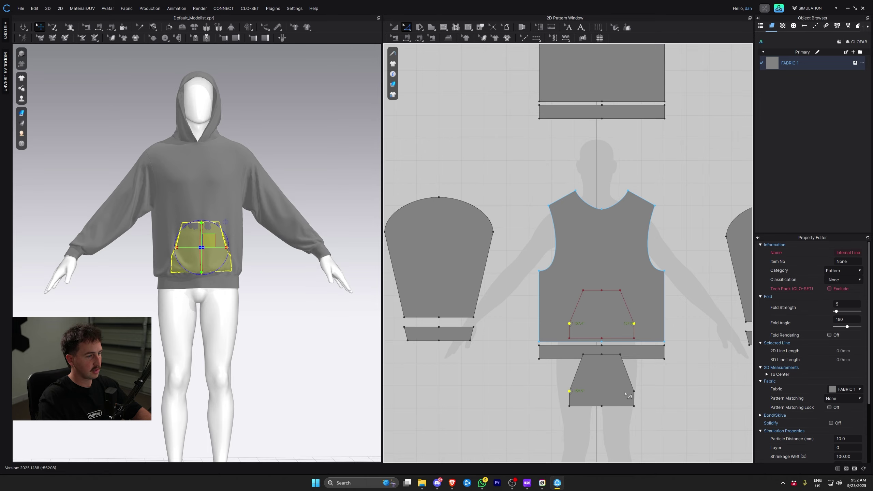
{"action": "left_click_drag", "start_coordinate": [634, 392], "coordinate": [631, 386]}
Step: Lower the top edges of the pocket panel and its outline together and simulate the garment
{"action": "left_click", "coordinate": [552, 390]}
{"action": "left_click_drag", "start_coordinate": [612, 354], "coordinate": [612, 359]}
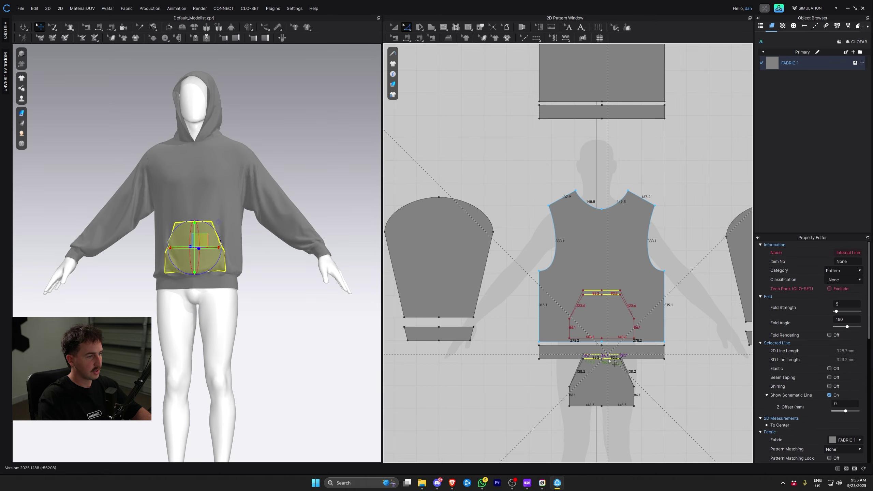
{"action": "key", "text": "space"}
{"action": "right_click_drag", "start_coordinate": [294, 327], "coordinate": [307, 337]}
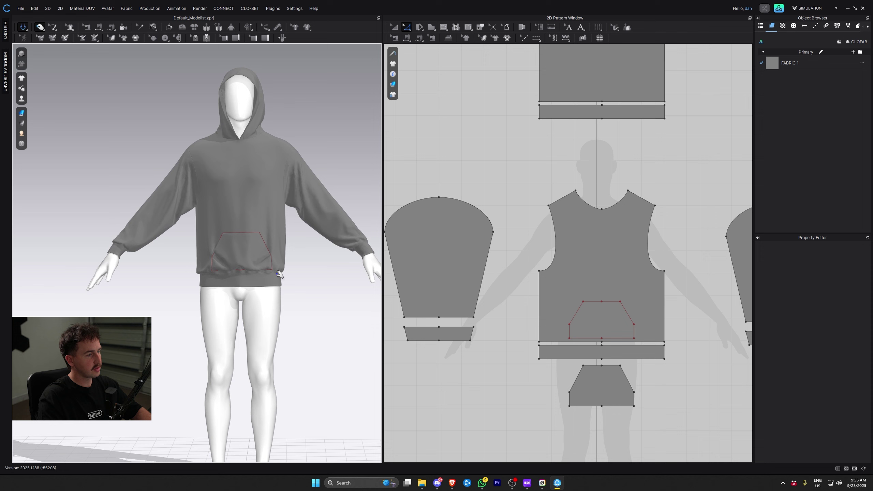
Step: Add rendering thickness to the pocket panel on the hoodie
{"action": "scroll", "coordinate": [279, 274], "scroll_direction": "up", "scroll_amount": 10}
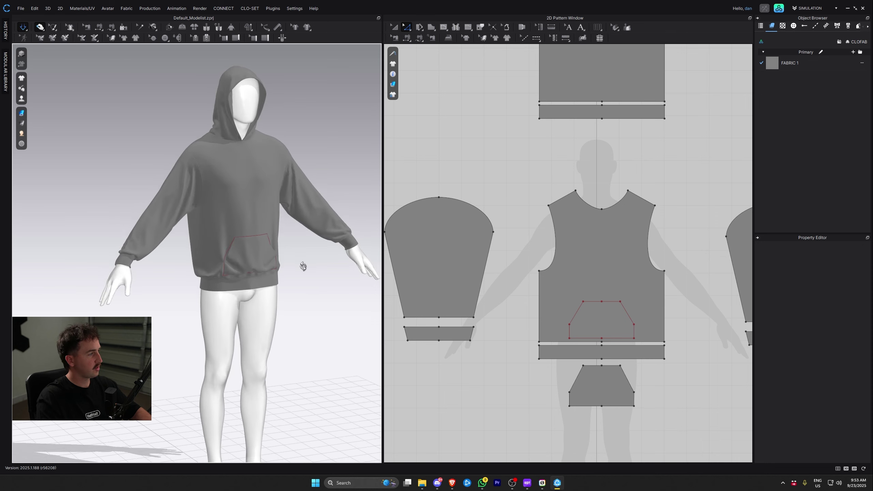
{"action": "right_click_drag", "start_coordinate": [285, 230], "coordinate": [206, 251]}
{"action": "left_click", "coordinate": [257, 276]}
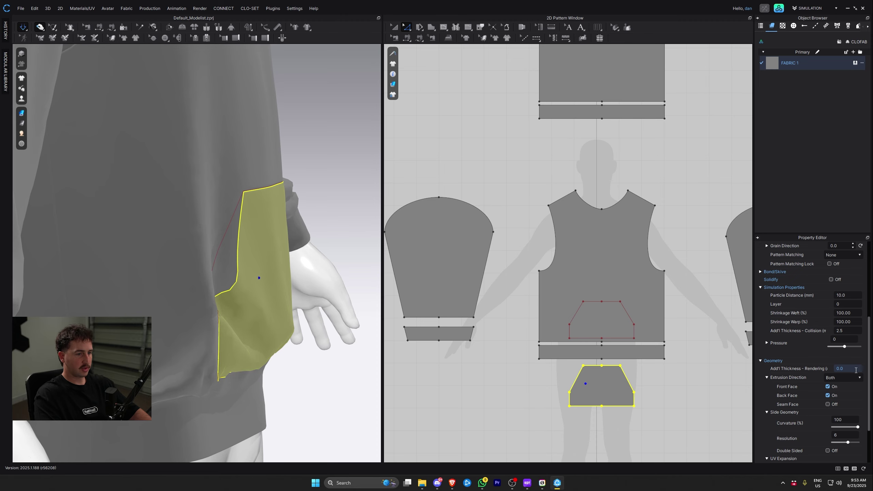
{"action": "key", "text": "Return"}
{"action": "left_click", "coordinate": [313, 368]}
{"action": "right_click_drag", "start_coordinate": [313, 368], "coordinate": [230, 340]}
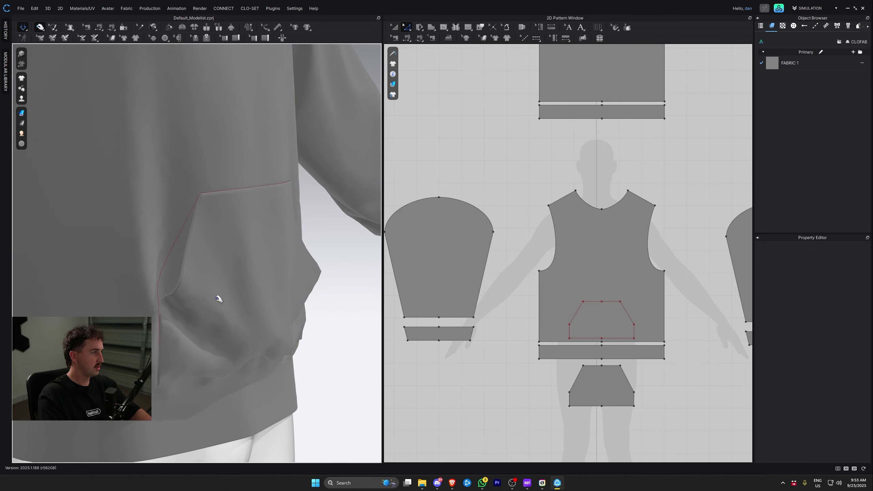
Step: Examine the pocket's thickness and drape up close and check the hood band's pressure and thickness settings
{"action": "left_click", "coordinate": [150, 201]}
{"action": "left_click", "coordinate": [276, 296]}
{"action": "scroll", "coordinate": [286, 344], "scroll_direction": "down", "scroll_amount": 5}
{"action": "mouse_move", "coordinate": [286, 345]}
{"action": "right_mouse_down"}
{"action": "mouse_move", "coordinate": [269, 335]}
{"action": "mouse_move", "coordinate": [289, 345]}
{"action": "right_mouse_up"}
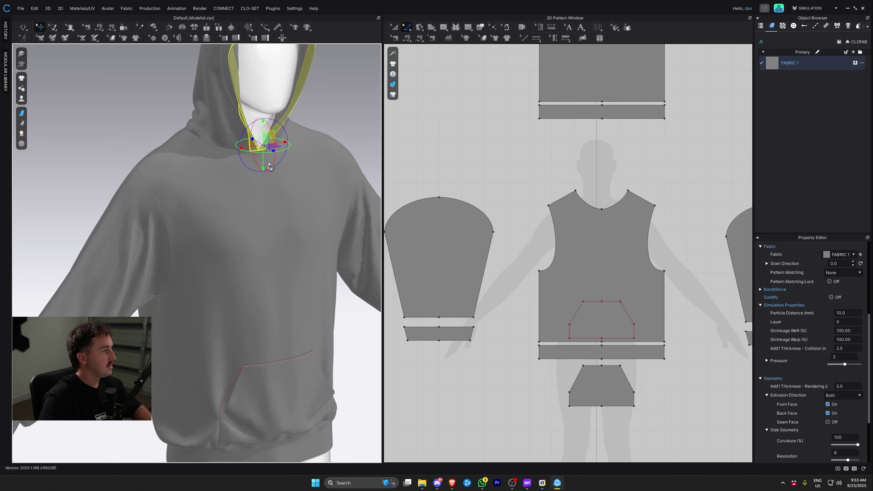
{"action": "right_click_drag", "start_coordinate": [271, 167], "coordinate": [297, 189]}
{"action": "middle_click_drag", "start_coordinate": [297, 190], "coordinate": [308, 240]}
{"action": "right_click_drag", "start_coordinate": [307, 241], "coordinate": [271, 231]}
{"action": "left_click", "coordinate": [318, 202]}
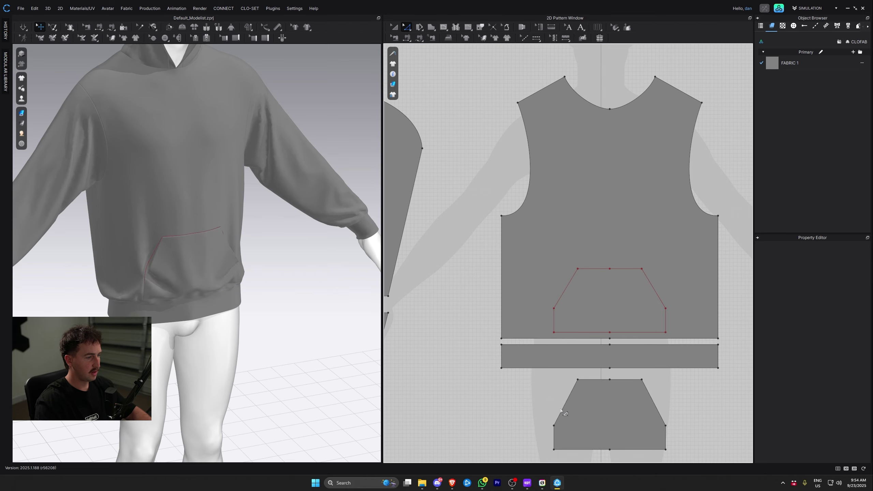
Step: Offset the pocket's two slanted edges inward as internal lines at 15 mm and cut and sew along them
{"action": "left_click", "coordinate": [565, 402]}
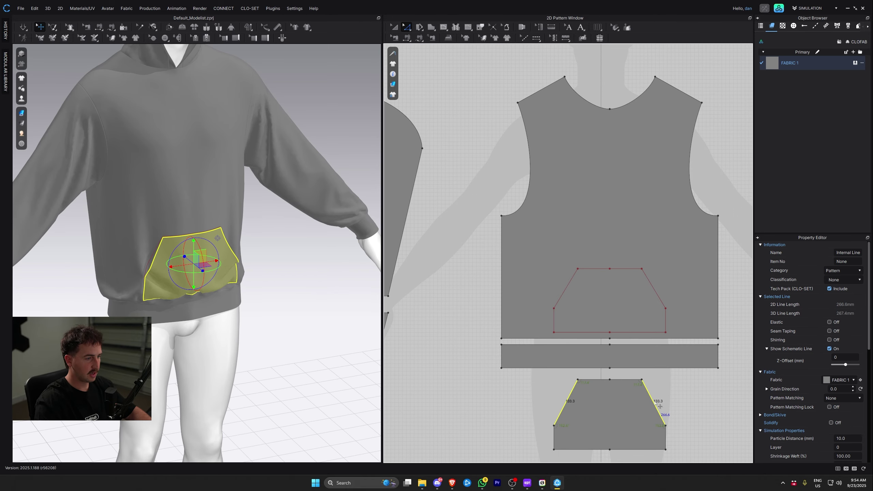
{"action": "right_click", "coordinate": [659, 406]}
{"action": "left_click", "coordinate": [702, 298]}
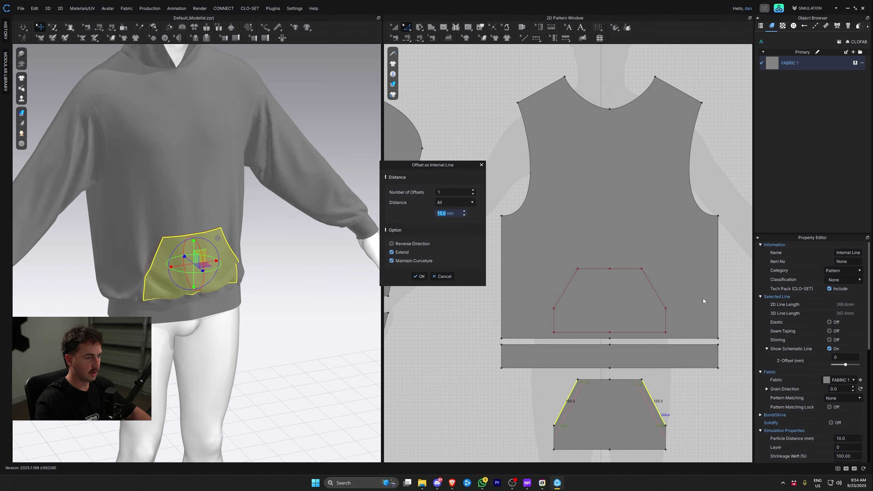
{"action": "left_click", "coordinate": [417, 278]}
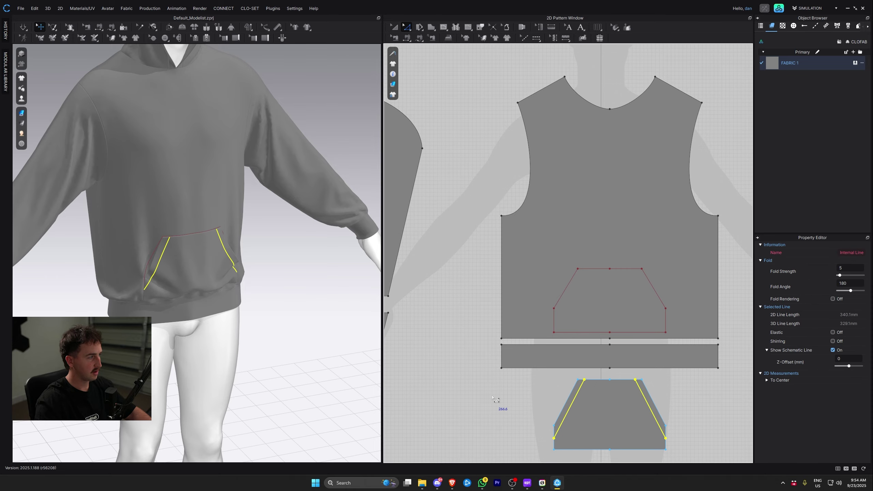
{"action": "right_click", "coordinate": [573, 399]}
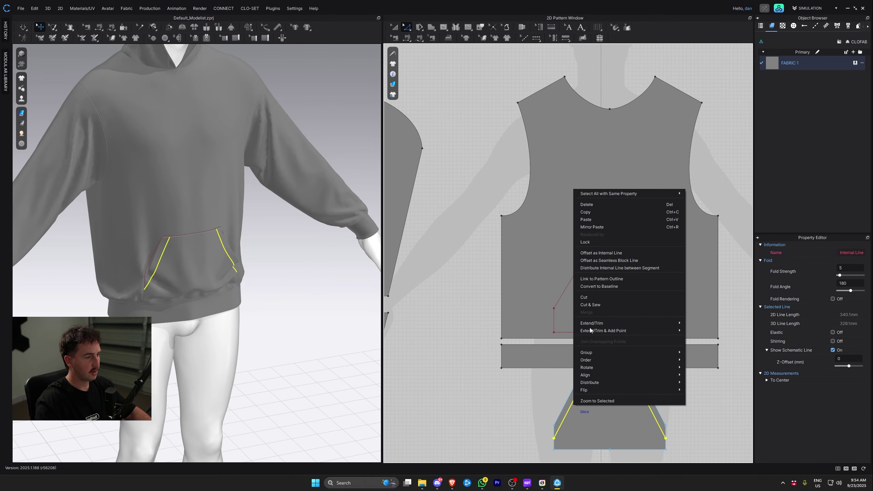
{"action": "left_click", "coordinate": [604, 303]}
Step: Simulate the garment with the new slanted strips and pull the pocket into shape
{"action": "key", "text": "space"}
{"action": "right_click_drag", "start_coordinate": [298, 327], "coordinate": [292, 298]}
{"action": "left_click_drag", "start_coordinate": [214, 269], "coordinate": [230, 273]}
{"action": "right_click_drag", "start_coordinate": [236, 272], "coordinate": [218, 269]}
{"action": "right_click_drag", "start_coordinate": [218, 269], "coordinate": [230, 271]}
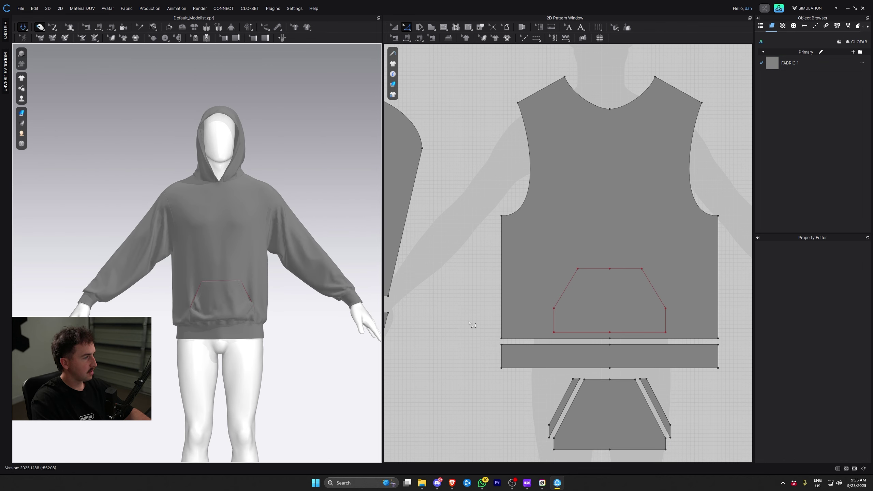
Step: Enlarge the pocket pieces and their outline on the hoodie front together and recentre them on the front panel's centre line
{"action": "middle_click_drag", "start_coordinate": [573, 390], "coordinate": [545, 327]}
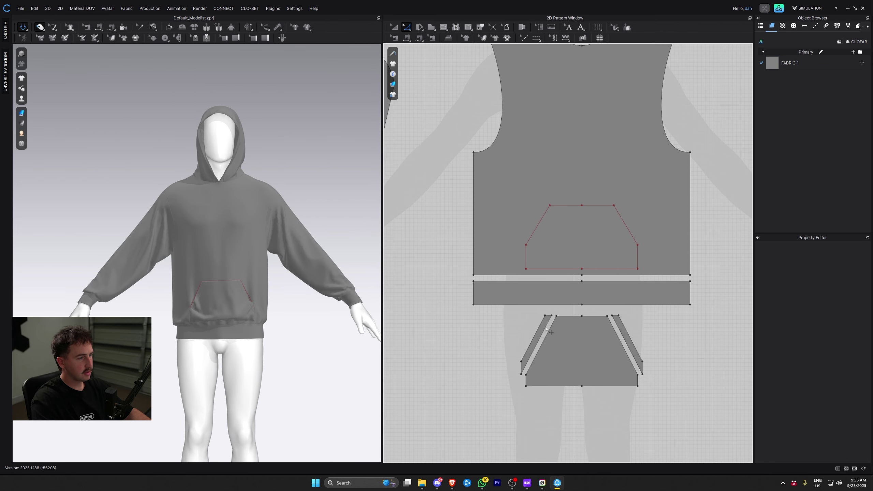
{"action": "left_click_drag", "start_coordinate": [499, 315], "coordinate": [688, 410]}
{"action": "left_click", "coordinate": [567, 205], "text": "shift"}
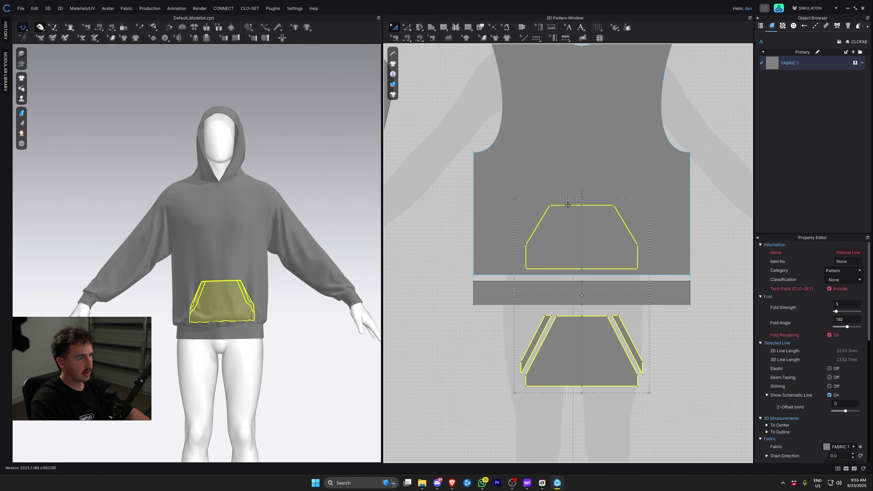
{"action": "left_click_drag", "start_coordinate": [515, 200], "coordinate": [494, 187]}
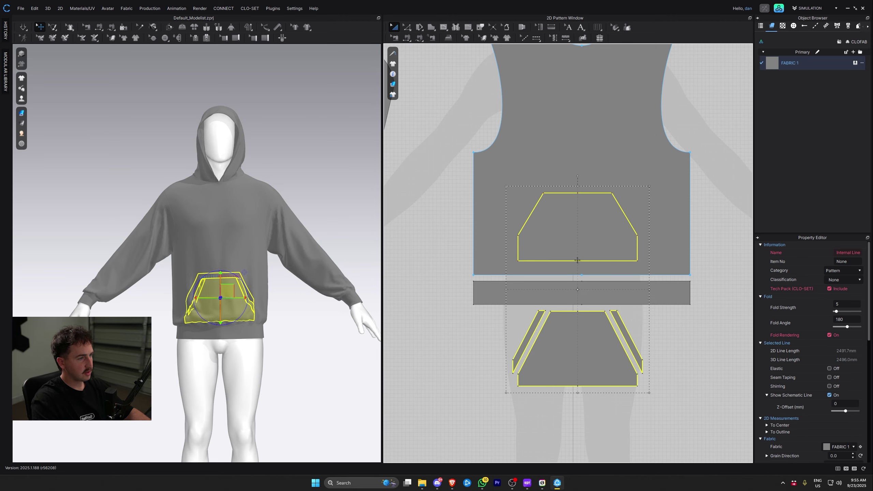
{"action": "middle_click_drag", "start_coordinate": [577, 261], "coordinate": [561, 315]}
{"action": "left_click_drag", "start_coordinate": [561, 316], "coordinate": [566, 316]}
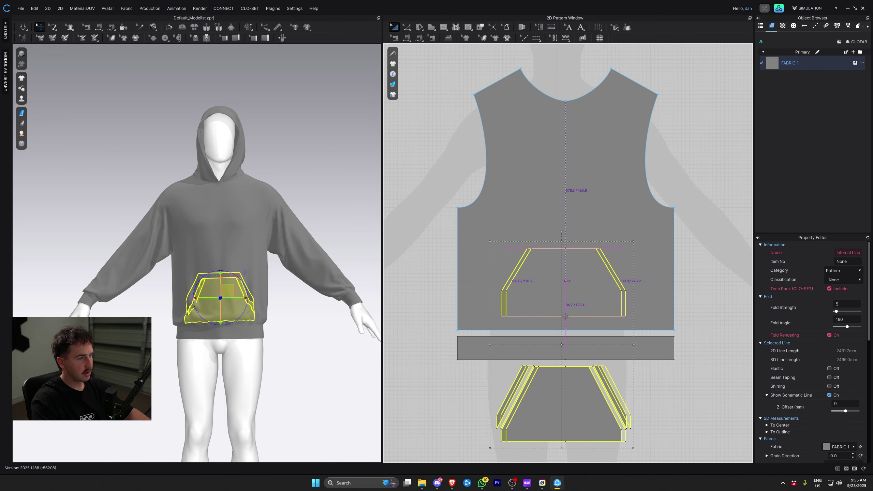
Step: Simulate the enlarged pocket and tug its two slanted strips into place on the hoodie
{"action": "left_click", "coordinate": [269, 332]}
{"action": "key", "text": "space"}
{"action": "right_click_drag", "start_coordinate": [220, 292], "coordinate": [237, 292]}
{"action": "left_click", "coordinate": [239, 292]}
{"action": "left_click", "coordinate": [252, 295]}
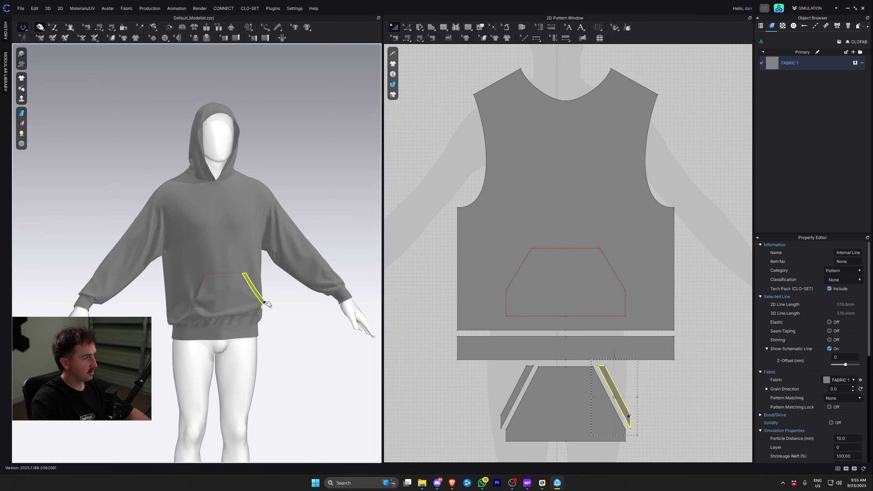
{"action": "left_click", "coordinate": [191, 300]}
Step: Offset the vertical side edges and top edges of all pocket pieces inward as internal lines
{"action": "middle_click_drag", "start_coordinate": [495, 349], "coordinate": [474, 261]}
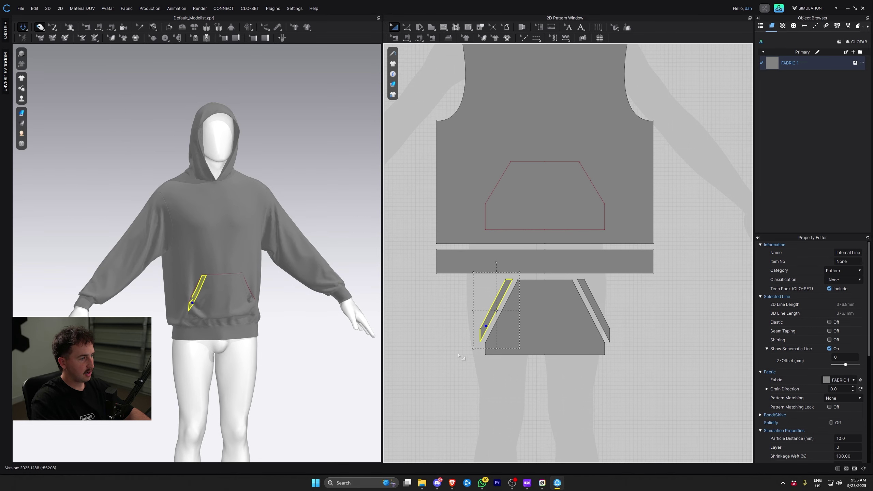
{"action": "left_click", "coordinate": [462, 315]}
{"action": "key", "text": "z"}
{"action": "scroll", "coordinate": [478, 340], "scroll_direction": "up", "scroll_amount": 5}
{"action": "left_click", "coordinate": [483, 330]}
{"action": "left_click", "coordinate": [497, 363], "text": "shift"}
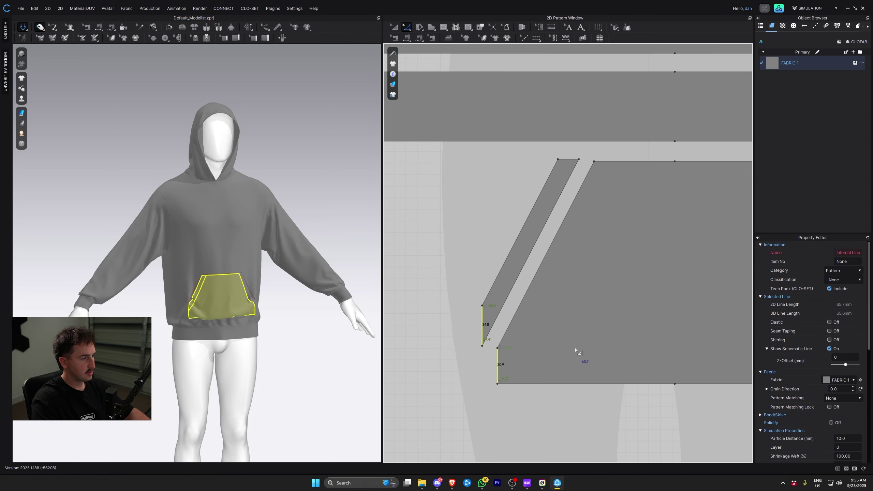
{"action": "middle_click_drag", "start_coordinate": [577, 352], "coordinate": [479, 325]}
{"action": "scroll", "coordinate": [478, 326], "scroll_direction": "down", "scroll_amount": 4}
{"action": "left_click", "coordinate": [504, 244], "text": "shift"}
{"action": "left_click", "coordinate": [530, 244], "text": "shift"}
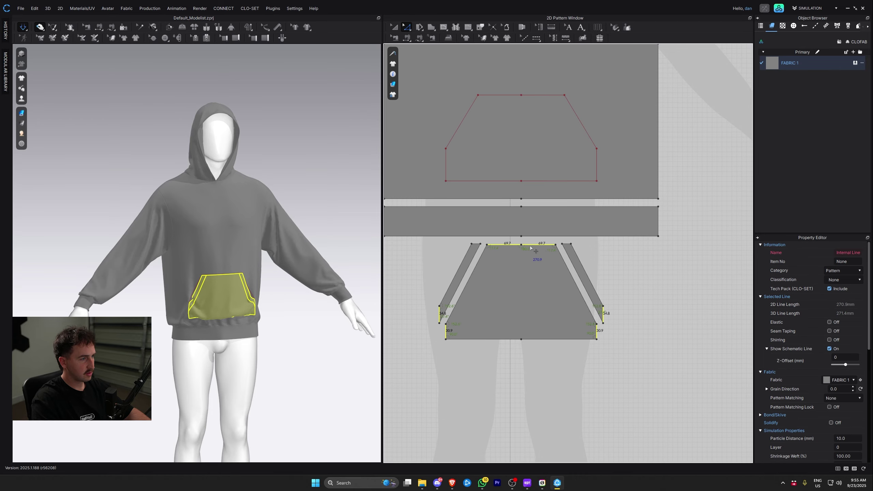
{"action": "left_click", "coordinate": [478, 244], "text": "shift"}
{"action": "right_click", "coordinate": [476, 243]}
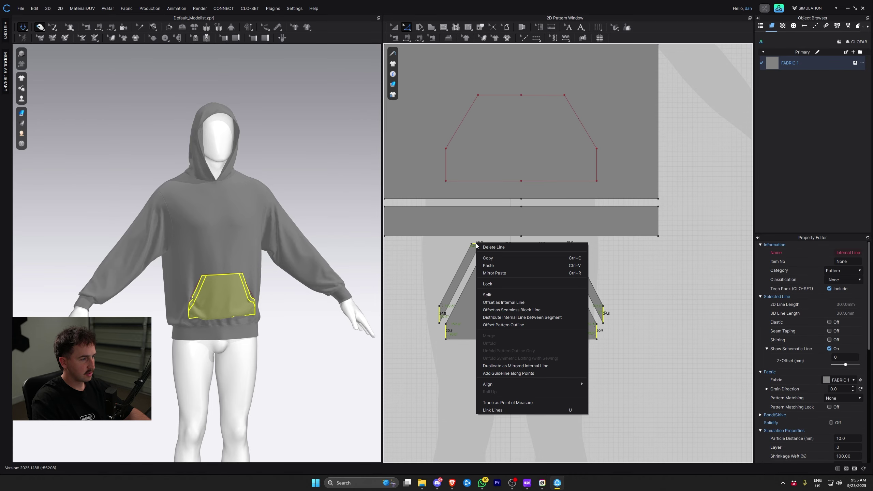
{"action": "left_click", "coordinate": [532, 302]}
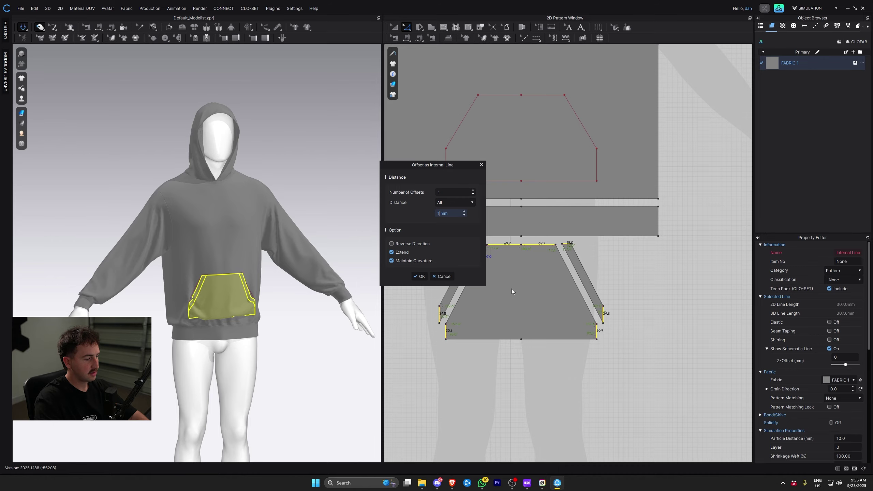
{"action": "left_click", "coordinate": [420, 276]}
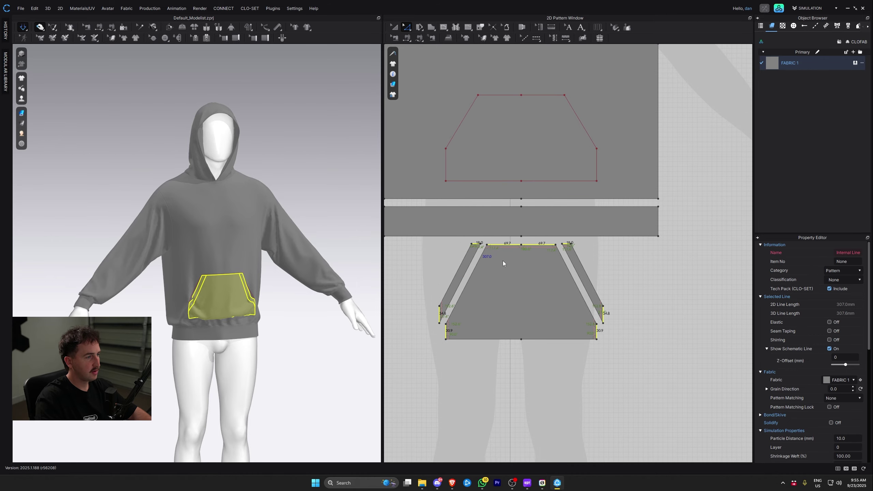
Step: Cut and sew the pocket pieces along the new side and top offset lines and tug the simulated pocket into shape
{"action": "left_click", "coordinate": [512, 248]}
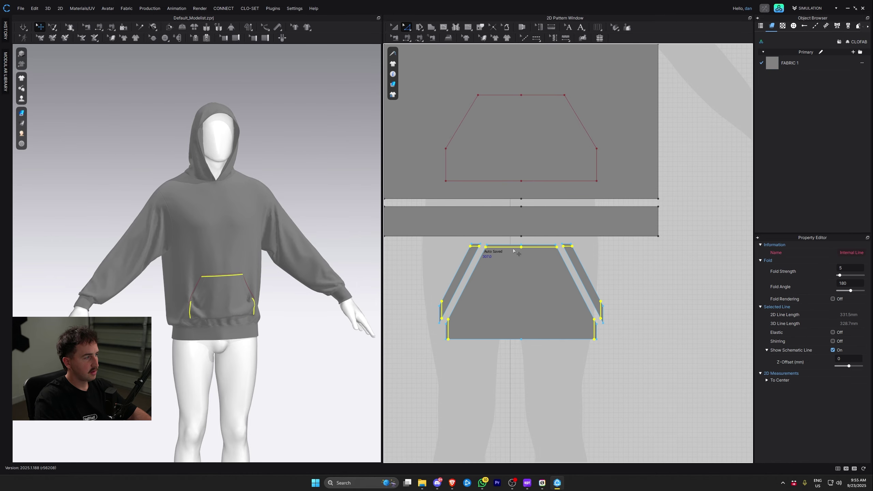
{"action": "right_click", "coordinate": [512, 250]}
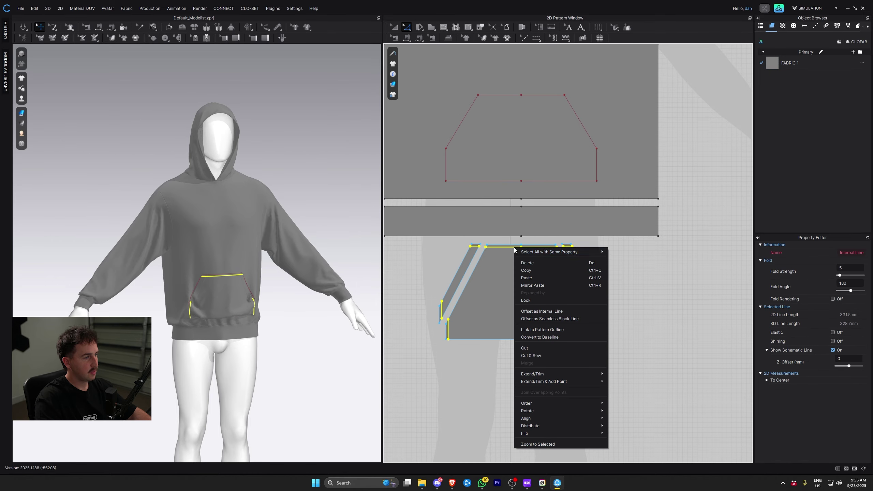
{"action": "left_click", "coordinate": [547, 355]}
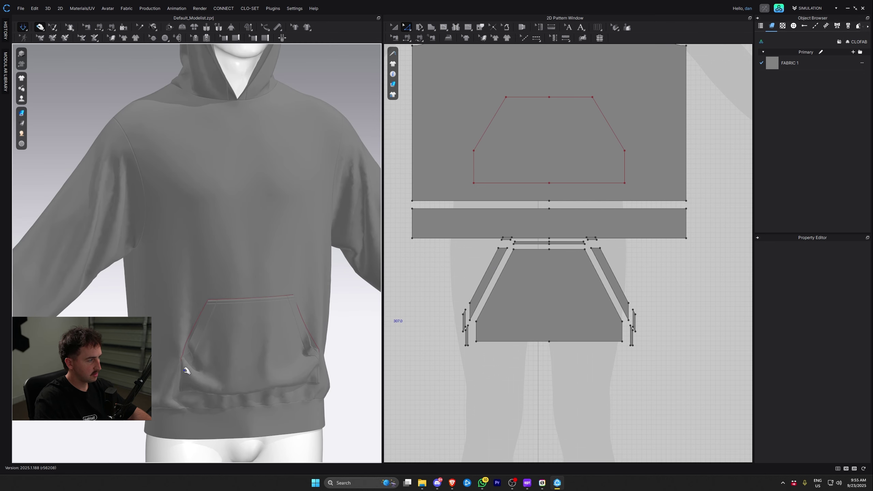
{"action": "left_click", "coordinate": [271, 347]}
{"action": "left_click", "coordinate": [174, 373]}
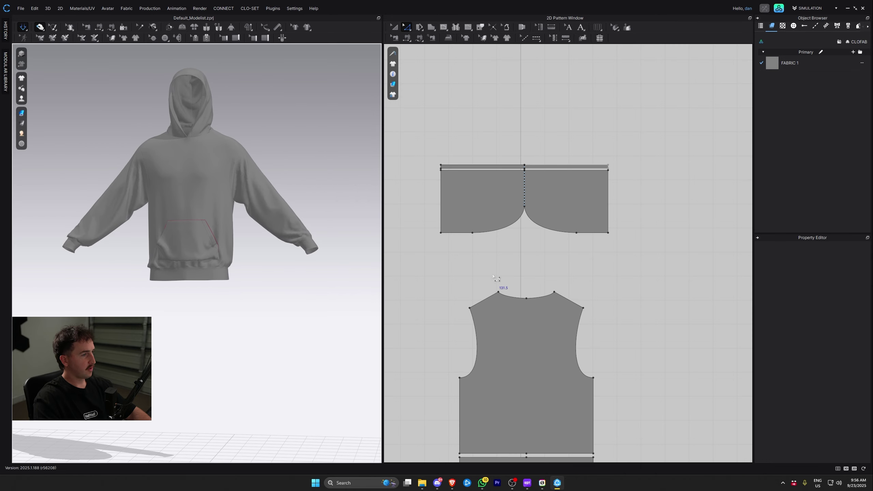
Step: View the whole hoodie from the front and show the avatar again
{"action": "scroll", "coordinate": [500, 278], "scroll_direction": "down", "scroll_amount": 3}
{"action": "right_click_drag", "start_coordinate": [213, 303], "coordinate": [225, 314]}
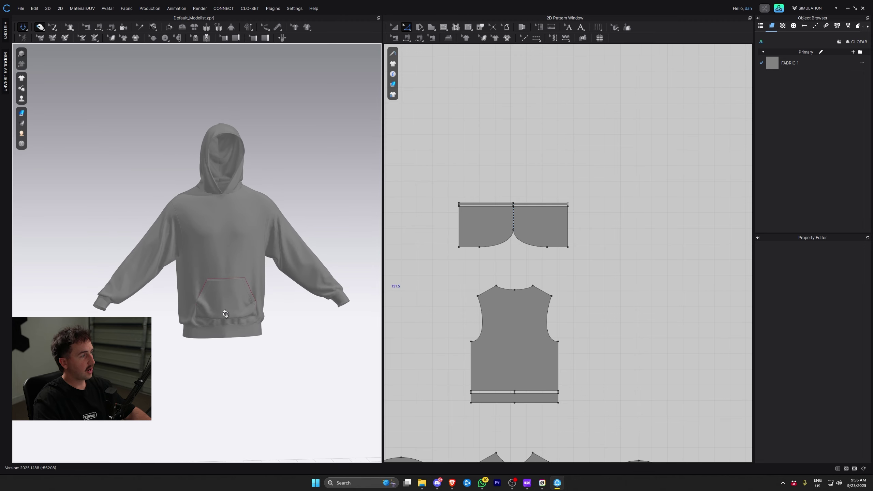
{"action": "key", "text": "shift+a"}
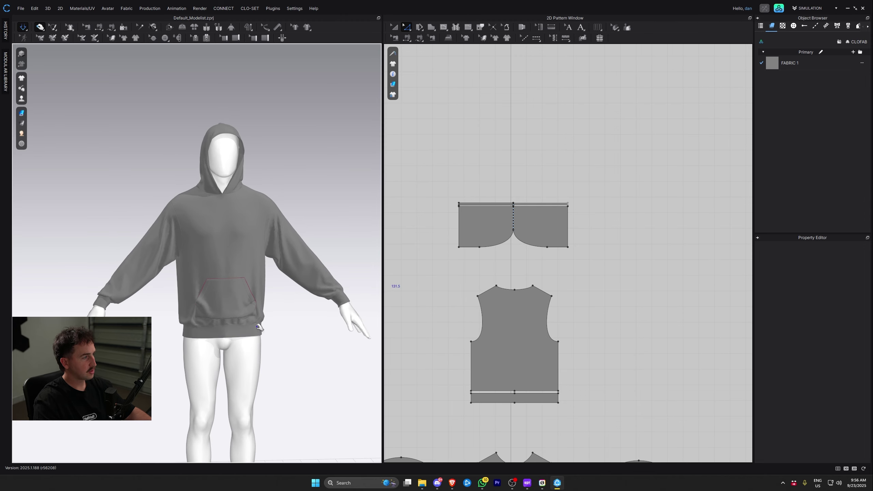
Step: Apply the male MV2_Attention pose to the avatar as Pose Only, Full Body, aligned to the ground, and close the library
{"action": "scroll", "coordinate": [259, 327], "scroll_direction": "up", "scroll_amount": 4}
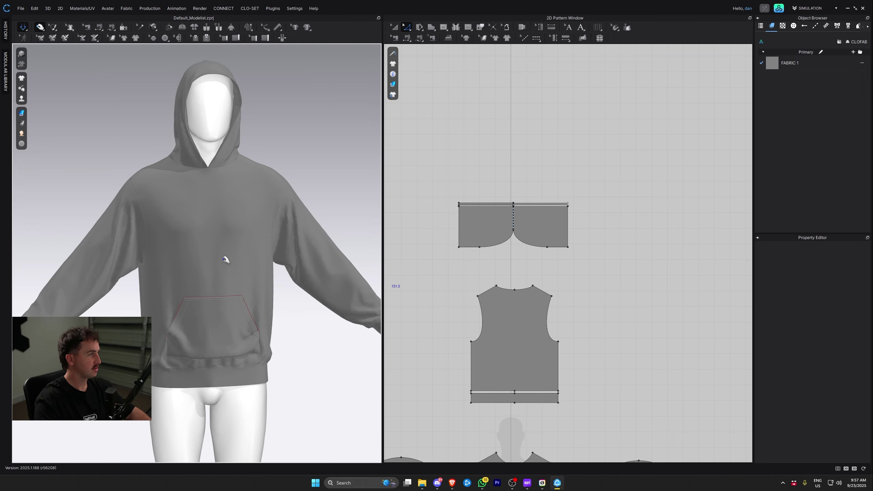
{"action": "middle_click_drag", "start_coordinate": [249, 259], "coordinate": [272, 270]}
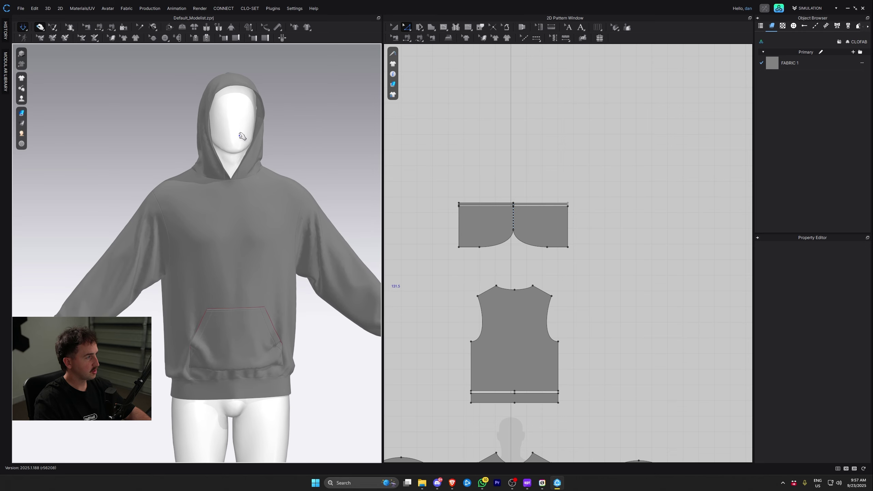
{"action": "left_click", "coordinate": [238, 135]}
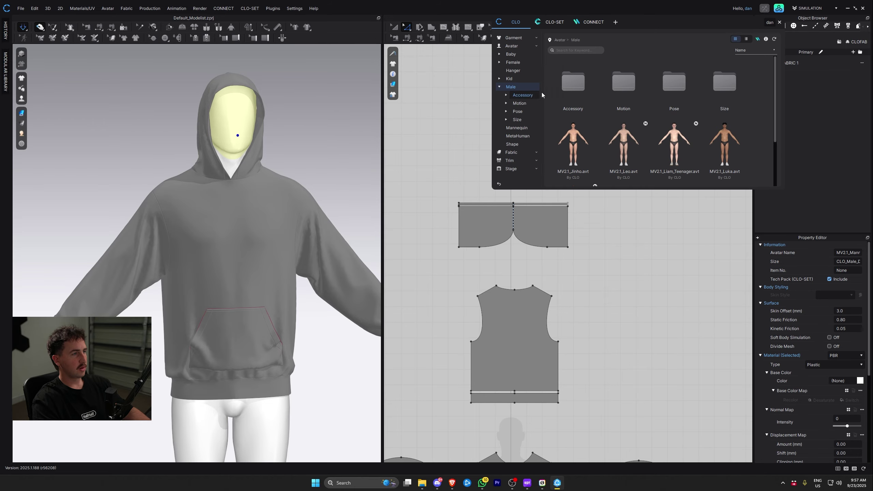
{"action": "left_click", "coordinate": [518, 113]}
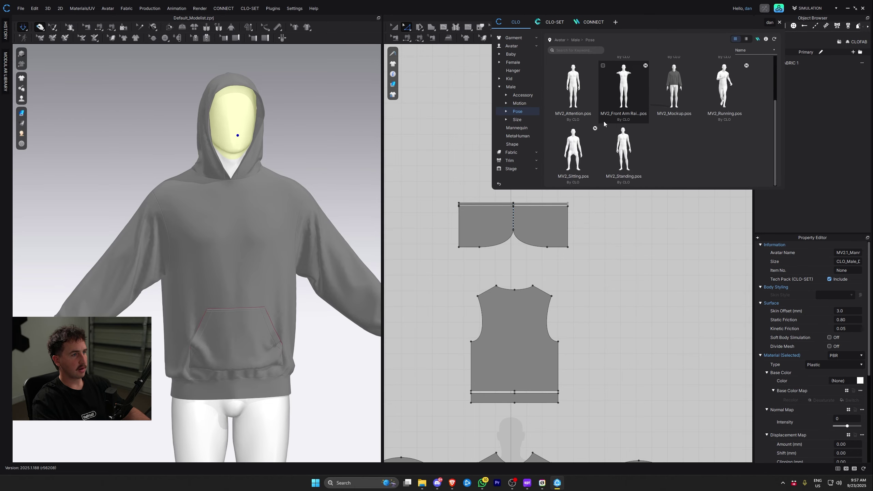
{"action": "scroll", "coordinate": [592, 86], "scroll_direction": "down", "scroll_amount": 2}
{"action": "double_click", "coordinate": [563, 95]}
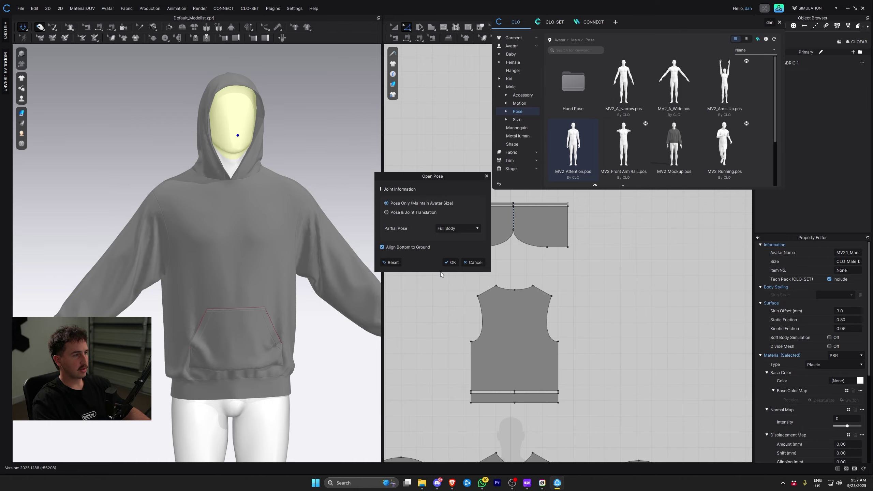
{"action": "left_click", "coordinate": [450, 262]}
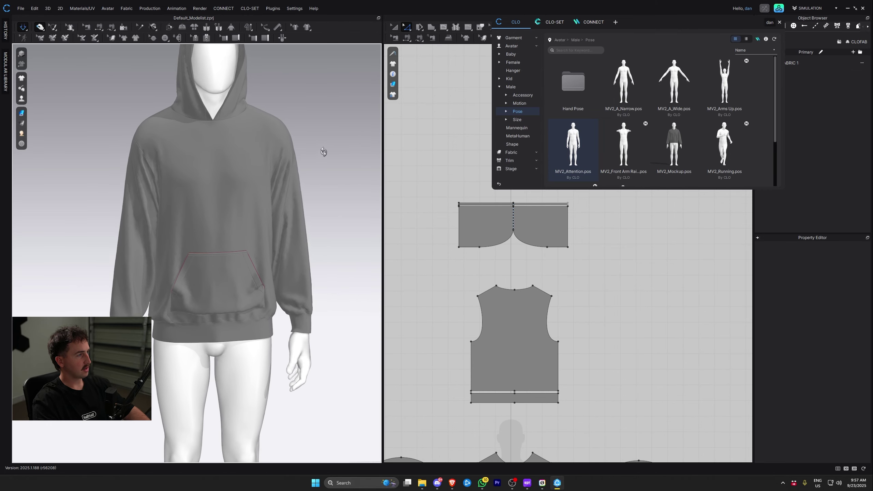
{"action": "left_click", "coordinate": [780, 23]}
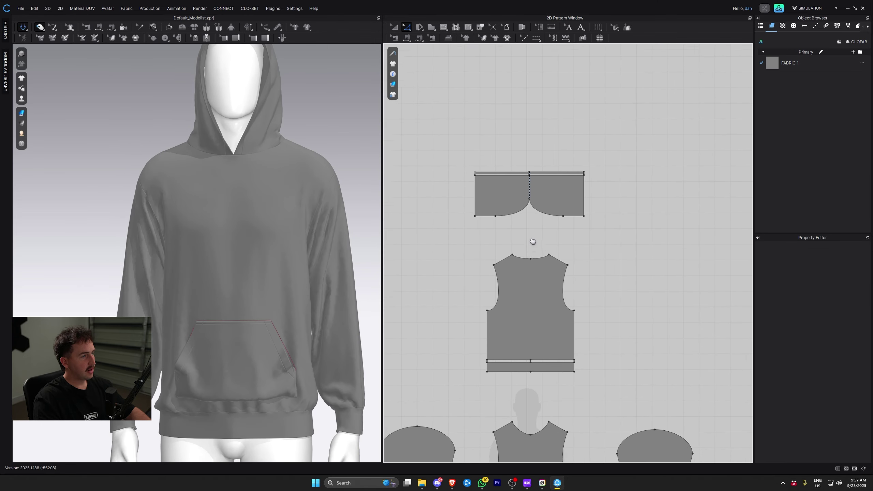
Step: Draw a straight internal line down the centre of the front body from the neckline to the bottom edge
{"action": "left_click", "coordinate": [443, 28]}
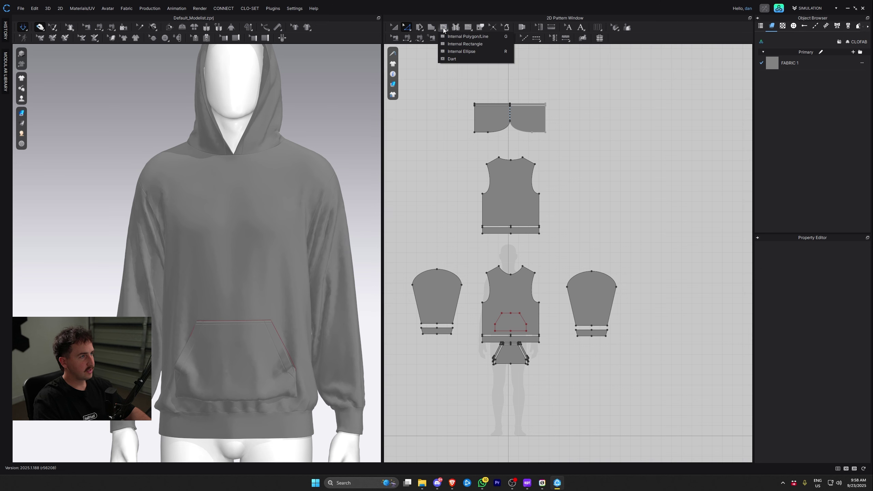
{"action": "left_click", "coordinate": [463, 36]}
{"action": "scroll", "coordinate": [523, 285], "scroll_direction": "up", "scroll_amount": 5}
{"action": "middle_click_drag", "start_coordinate": [499, 268], "coordinate": [522, 172]}
{"action": "scroll", "coordinate": [522, 172], "scroll_direction": "up", "scroll_amount": 1}
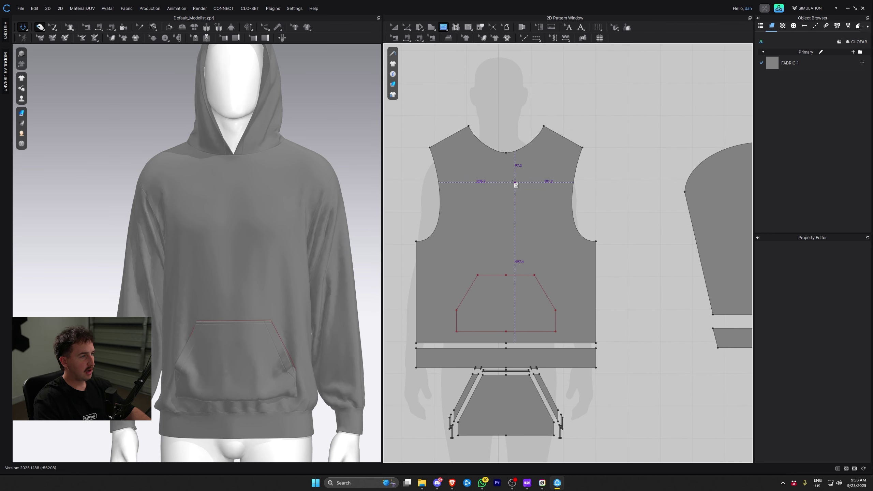
{"action": "double_click", "coordinate": [506, 343]}
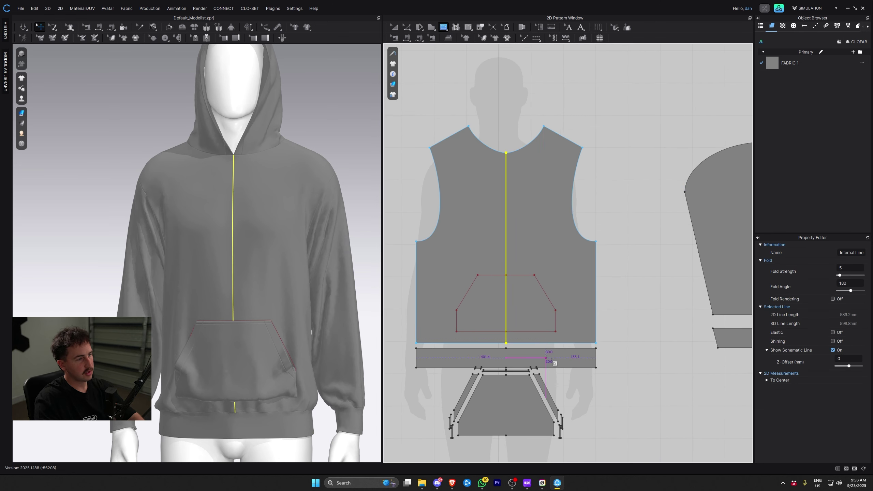
Step: Draw a vertical internal line through the centre of the front hem band, from its upper to its lower edge
{"action": "middle_click_drag", "start_coordinate": [550, 357], "coordinate": [561, 259]}
{"action": "scroll", "coordinate": [554, 242], "scroll_direction": "up", "scroll_amount": 3}
{"action": "left_click", "coordinate": [493, 258]}
{"action": "double_click", "coordinate": [494, 292]}
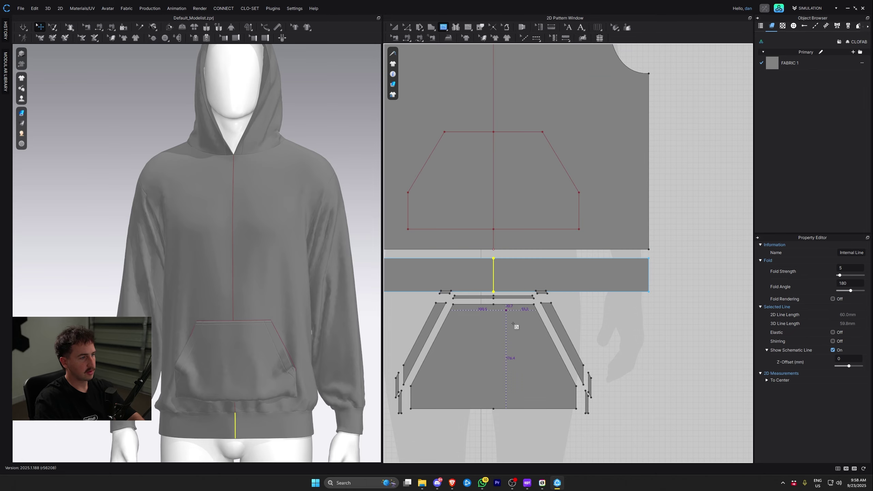
Step: Move the pocket panel and all its edge strips down, clear of the hem band, with a gap below the top strips
{"action": "middle_click_drag", "start_coordinate": [515, 327], "coordinate": [547, 257]}
{"action": "key", "text": "a"}
{"action": "left_click", "coordinate": [626, 245]}
{"action": "left_click_drag", "start_coordinate": [661, 226], "coordinate": [390, 375]}
{"action": "left_click_drag", "start_coordinate": [506, 316], "coordinate": [498, 372]}
{"action": "left_click", "coordinate": [468, 257]}
{"action": "left_click_drag", "start_coordinate": [478, 222], "coordinate": [466, 277]}
{"action": "left_click_drag", "start_coordinate": [519, 228], "coordinate": [512, 276]}
{"action": "left_click_drag", "start_coordinate": [573, 222], "coordinate": [567, 276]}
{"action": "left_click", "coordinate": [534, 246]}
Step: Draw vertical internal lines through the centres of the pocket's long top strip and its main panel
{"action": "key", "text": "m"}
{"action": "key", "text": "a"}
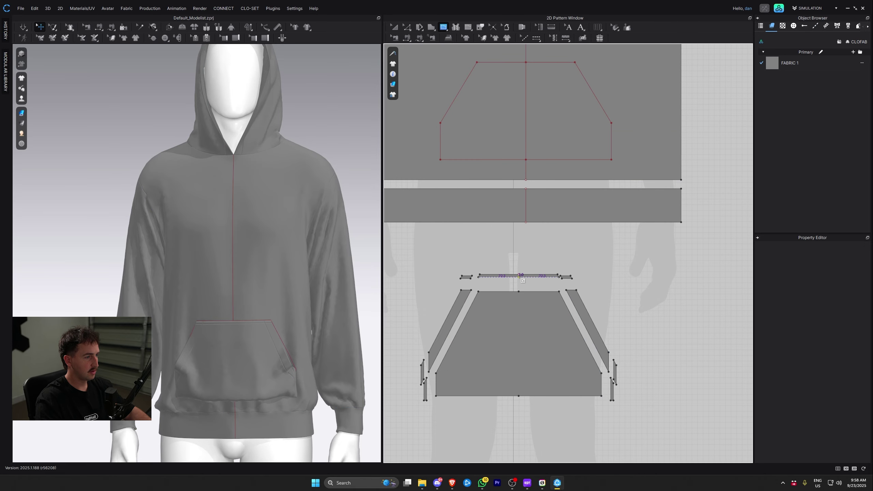
{"action": "scroll", "coordinate": [519, 291], "scroll_direction": "down", "scroll_amount": 3}
{"action": "scroll", "coordinate": [519, 271], "scroll_direction": "up", "scroll_amount": 6}
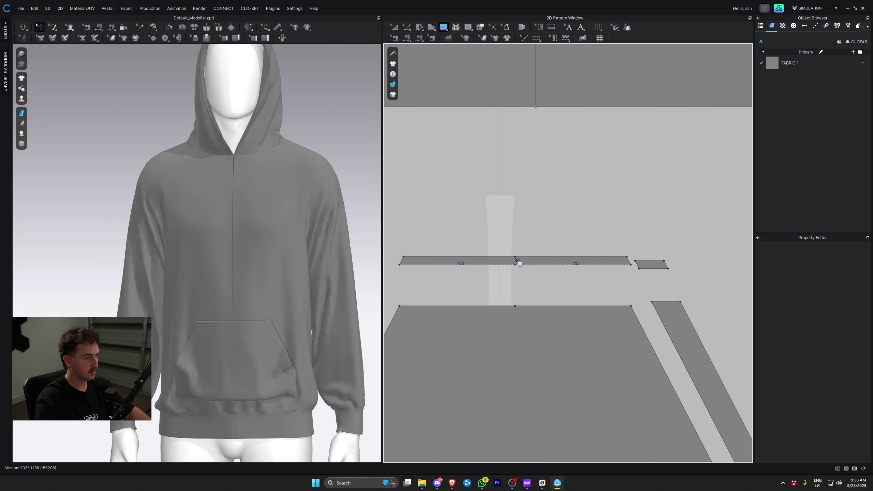
{"action": "left_click", "coordinate": [515, 265]}
{"action": "scroll", "coordinate": [564, 228], "scroll_direction": "down", "scroll_amount": 4}
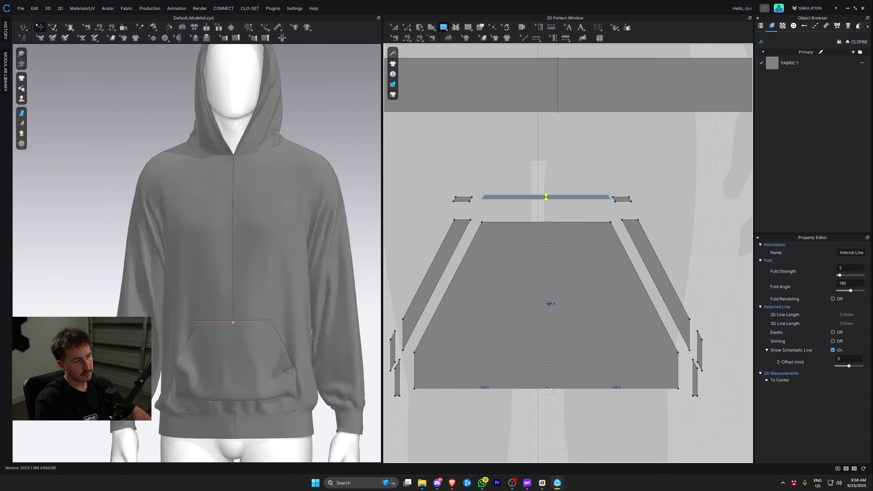
{"action": "left_click", "coordinate": [546, 388]}
{"action": "scroll", "coordinate": [550, 292], "scroll_direction": "down", "scroll_amount": 4}
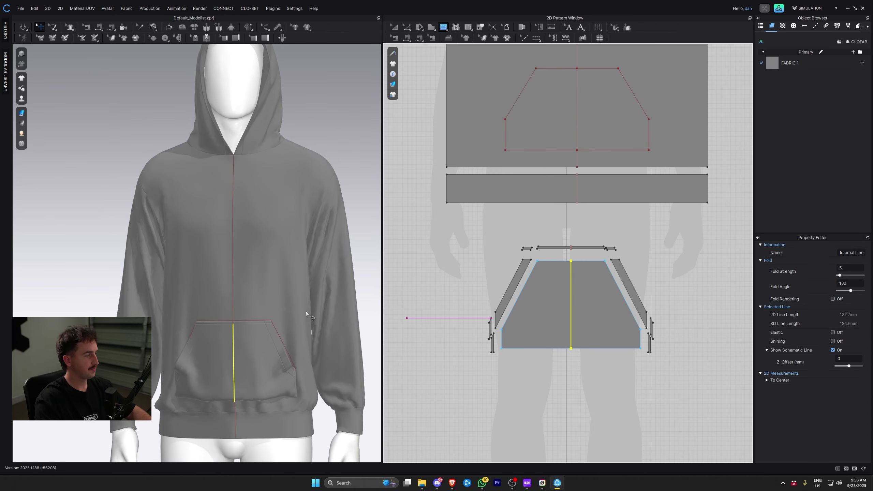
Step: Select the centre lines of the main pocket panel and its top strip together
{"action": "key", "text": "a"}
{"action": "scroll", "coordinate": [557, 237], "scroll_direction": "up", "scroll_amount": 4}
{"action": "left_click", "coordinate": [554, 244]}
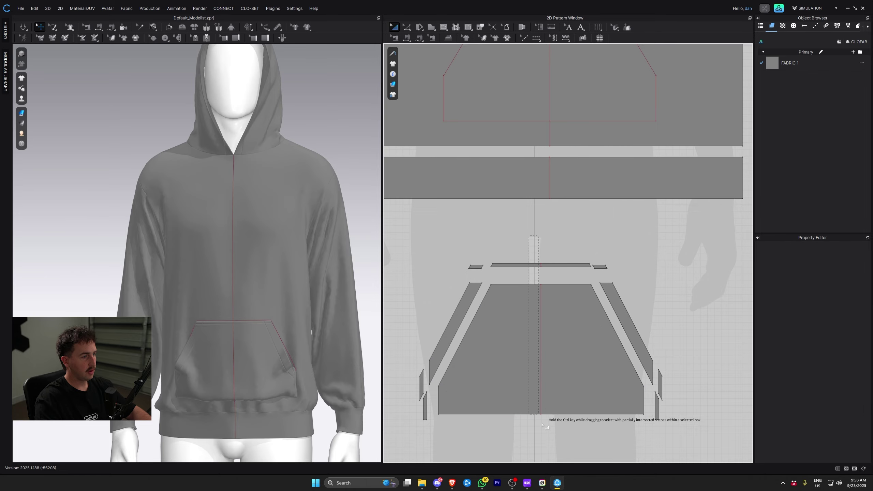
{"action": "left_click", "coordinate": [540, 287]}
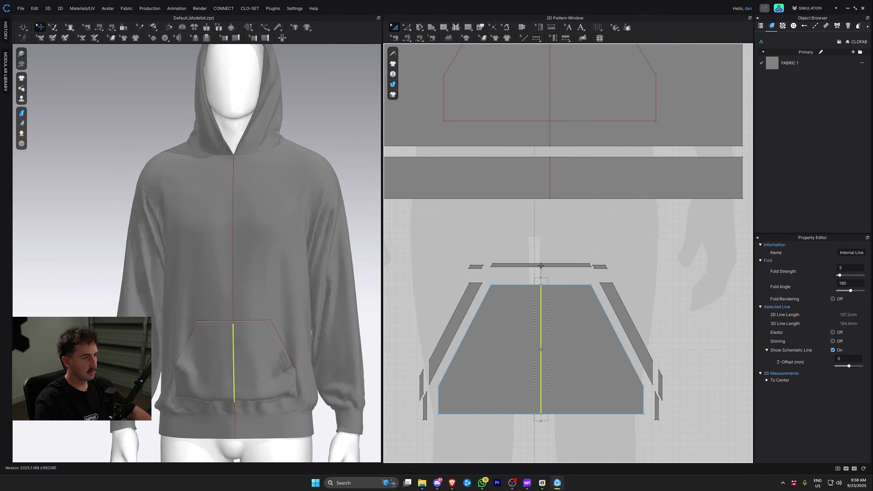
{"action": "scroll", "coordinate": [542, 270], "scroll_direction": "down", "scroll_amount": 3}
{"action": "scroll", "coordinate": [541, 270], "scroll_direction": "up", "scroll_amount": 5}
{"action": "left_click", "coordinate": [543, 261], "text": "shift"}
{"action": "middle_click_drag", "start_coordinate": [568, 164], "coordinate": [551, 359]}
{"action": "left_click", "coordinate": [542, 315], "text": "shift"}
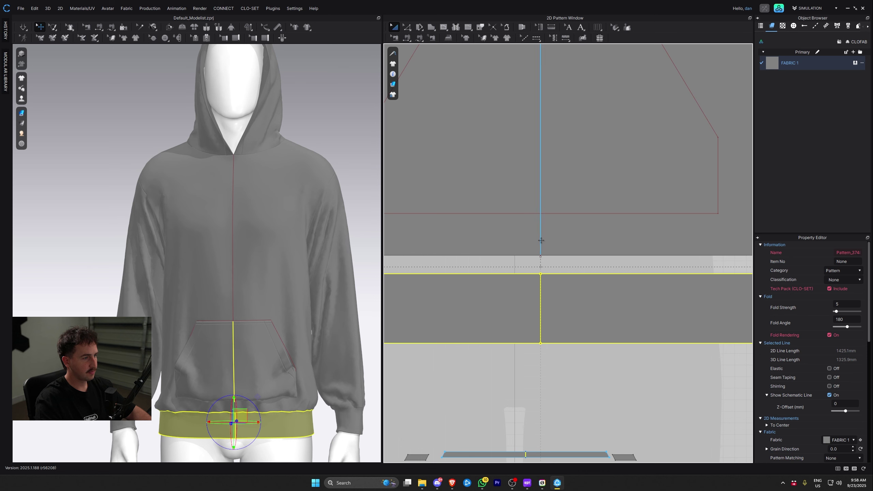
{"action": "left_click", "coordinate": [541, 303]}
{"action": "key", "text": "ctrl+z"}
{"action": "key", "text": "ctrl+z"}
Step: Add the hem band and front body centre lines to the selection and cut all four pieces in half along them
{"action": "middle_click_drag", "start_coordinate": [564, 395], "coordinate": [581, 284]}
{"action": "left_click", "coordinate": [557, 207], "text": "shift"}
{"action": "left_click", "coordinate": [557, 115], "text": "shift"}
{"action": "scroll", "coordinate": [584, 174], "scroll_direction": "down", "scroll_amount": 5}
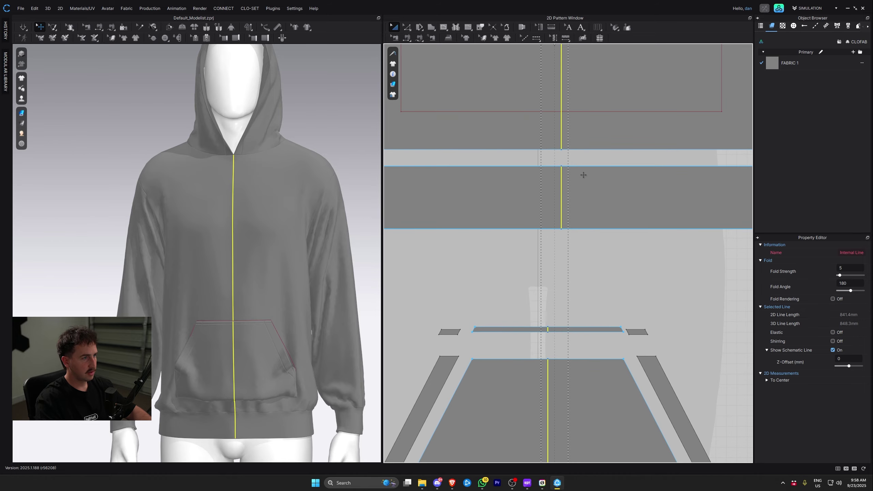
{"action": "scroll", "coordinate": [585, 176], "scroll_direction": "down", "scroll_amount": 2}
{"action": "middle_click_drag", "start_coordinate": [581, 151], "coordinate": [538, 261]}
{"action": "scroll", "coordinate": [538, 261], "scroll_direction": "up", "scroll_amount": 3}
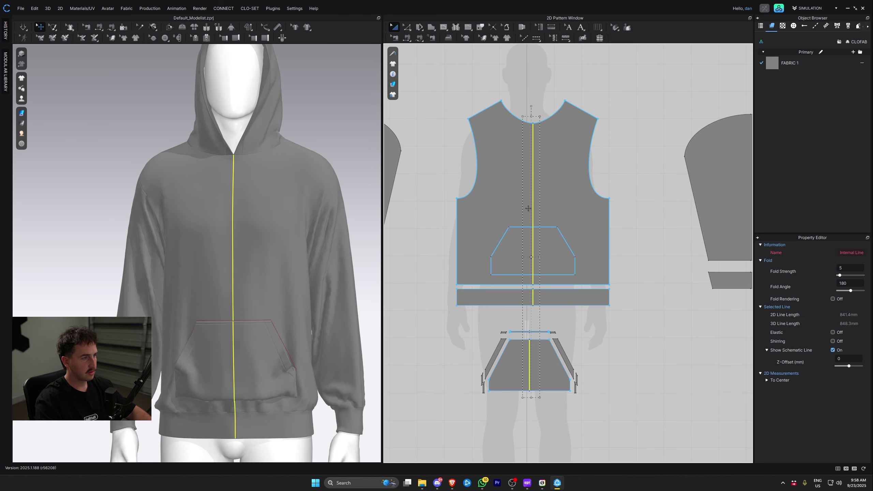
{"action": "right_click", "coordinate": [532, 206]}
{"action": "left_click", "coordinate": [574, 322]}
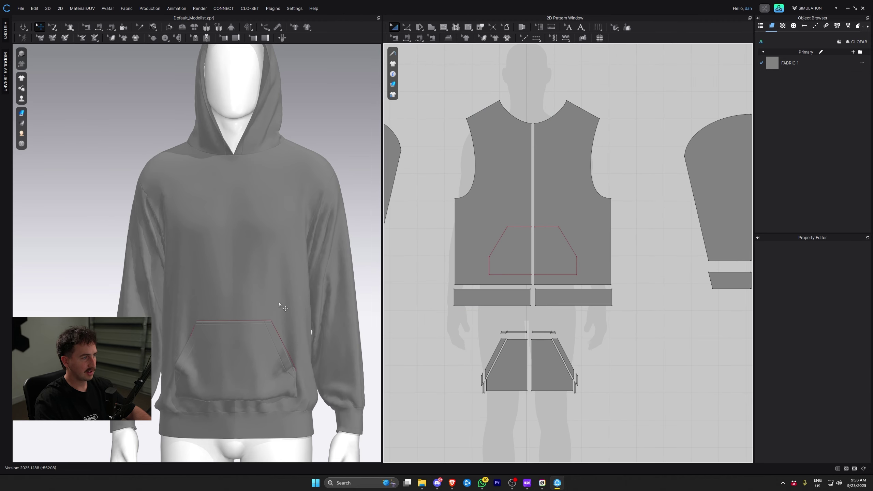
Step: Simulate the split hoodie so its centre front falls open, and stop the simulation
{"action": "right_click_drag", "start_coordinate": [200, 295], "coordinate": [254, 304]}
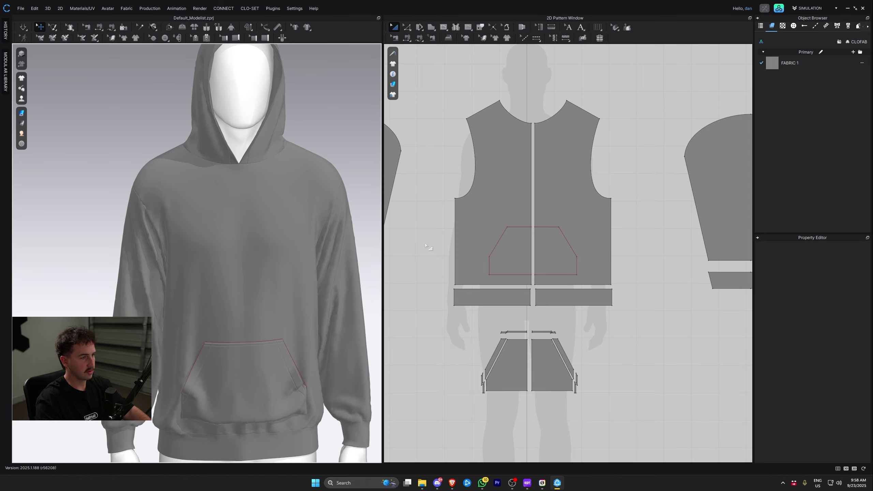
{"action": "scroll", "coordinate": [256, 267], "scroll_direction": "up", "scroll_amount": 1}
{"action": "scroll", "coordinate": [255, 268], "scroll_direction": "down", "scroll_amount": 2}
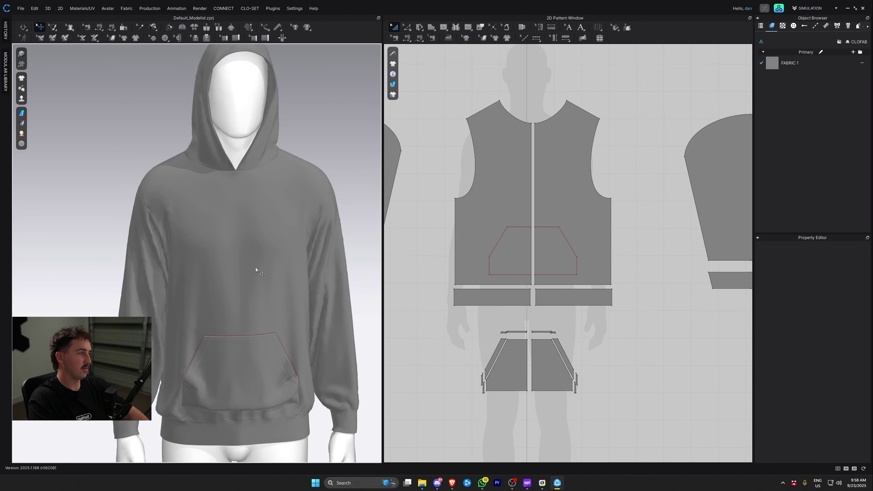
{"action": "middle_click_drag", "start_coordinate": [255, 268], "coordinate": [229, 245]}
{"action": "key", "text": "space"}
{"action": "key", "text": "space"}
{"action": "right_click_drag", "start_coordinate": [193, 138], "coordinate": [270, 142]}
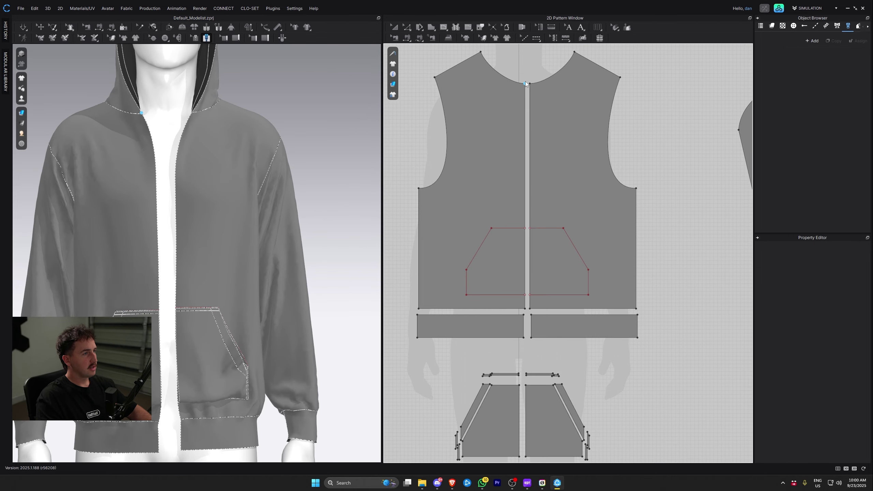
Step: Create a zipper between the two centre front edges, running from the neckline to the bottom of the hem band
{"action": "left_click", "coordinate": [524, 339]}
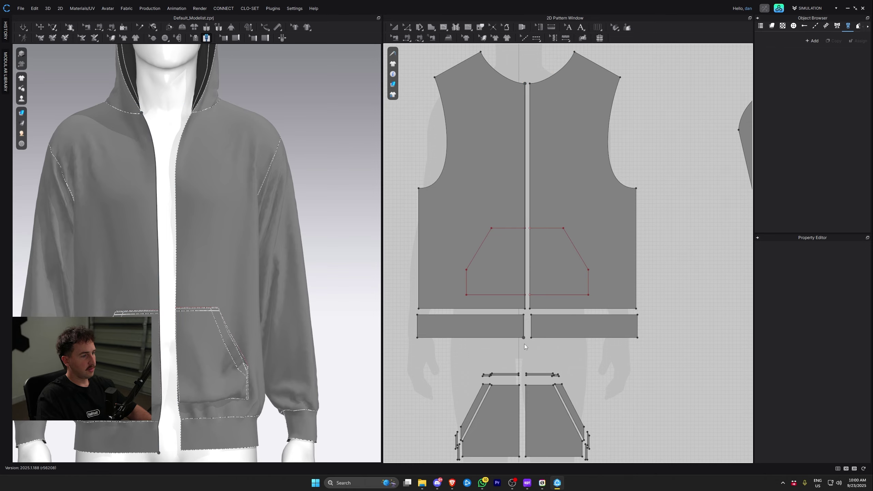
{"action": "left_click", "coordinate": [530, 83]}
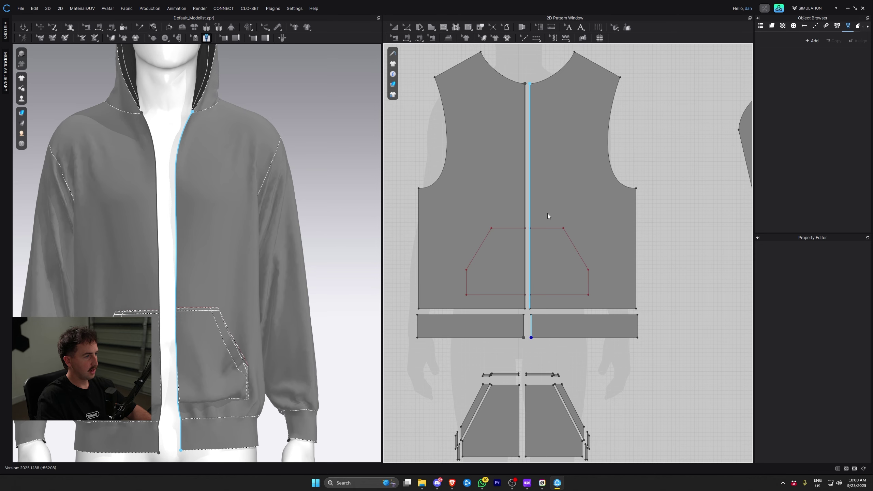
{"action": "right_click_drag", "start_coordinate": [181, 267], "coordinate": [196, 257]}
{"action": "scroll", "coordinate": [195, 256], "scroll_direction": "down", "scroll_amount": 2}
{"action": "middle_click_drag", "start_coordinate": [195, 256], "coordinate": [234, 193]}
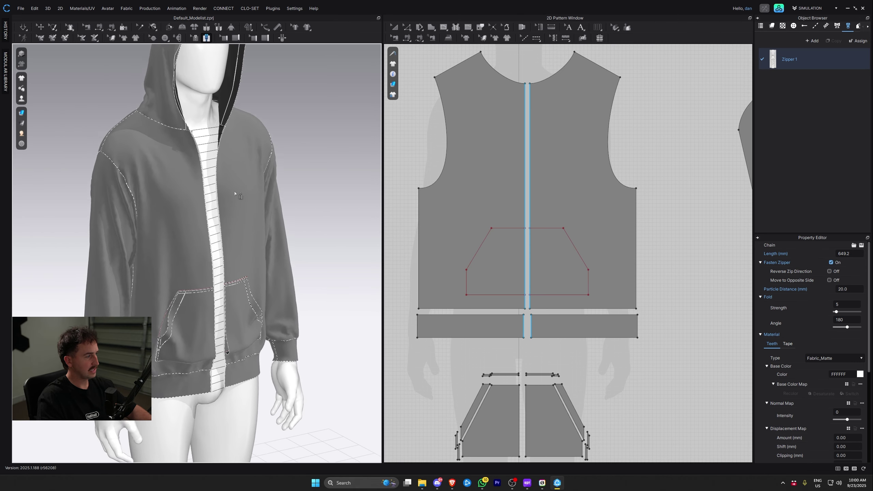
{"action": "right_click_drag", "start_coordinate": [235, 193], "coordinate": [227, 192]}
{"action": "middle_click_drag", "start_coordinate": [351, 292], "coordinate": [335, 219]}
{"action": "right_click_drag", "start_coordinate": [237, 248], "coordinate": [224, 250]}
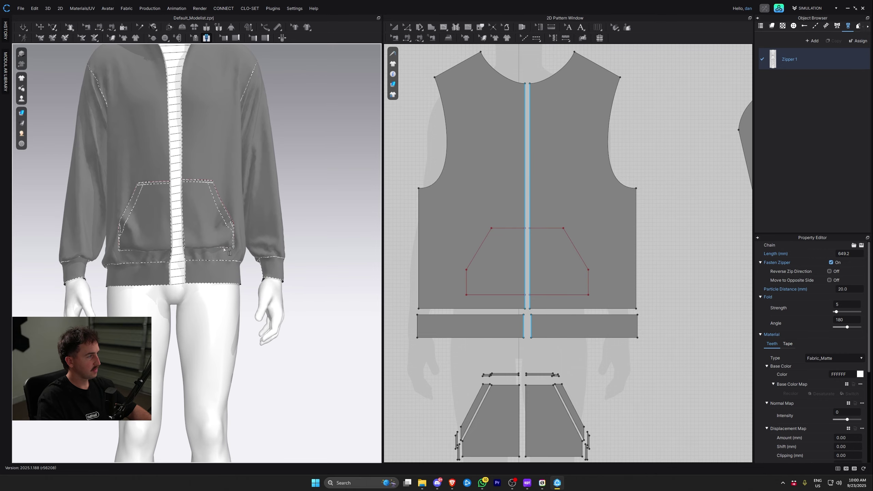
Step: Start an M:N free sewing along one front body panel's centre edge, spanning from the pocket outline's upper line to its lower line
{"action": "scroll", "coordinate": [224, 250], "scroll_direction": "up", "scroll_amount": 6}
{"action": "middle_click_drag", "start_coordinate": [447, 318], "coordinate": [475, 178]}
{"action": "middle_click_drag", "start_coordinate": [531, 260], "coordinate": [527, 338]}
{"action": "scroll", "coordinate": [525, 342], "scroll_direction": "up", "scroll_amount": 3}
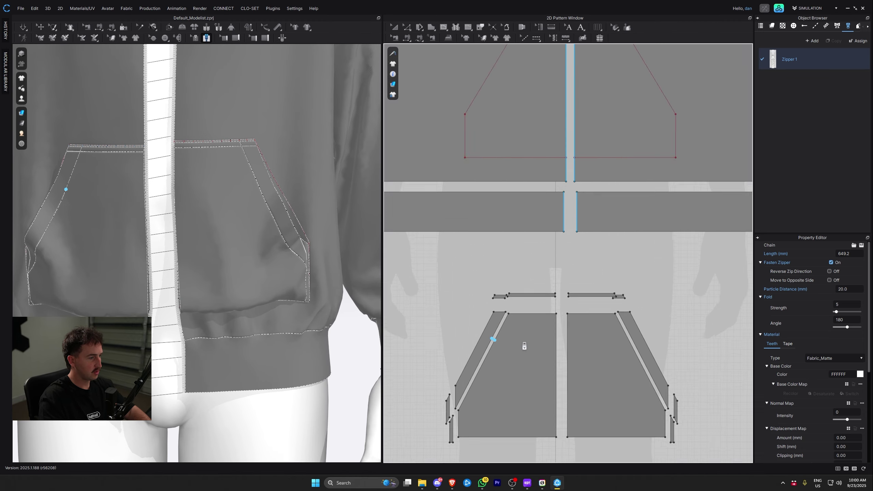
{"action": "scroll", "coordinate": [557, 379], "scroll_direction": "down", "scroll_amount": 2}
{"action": "key", "text": "n"}
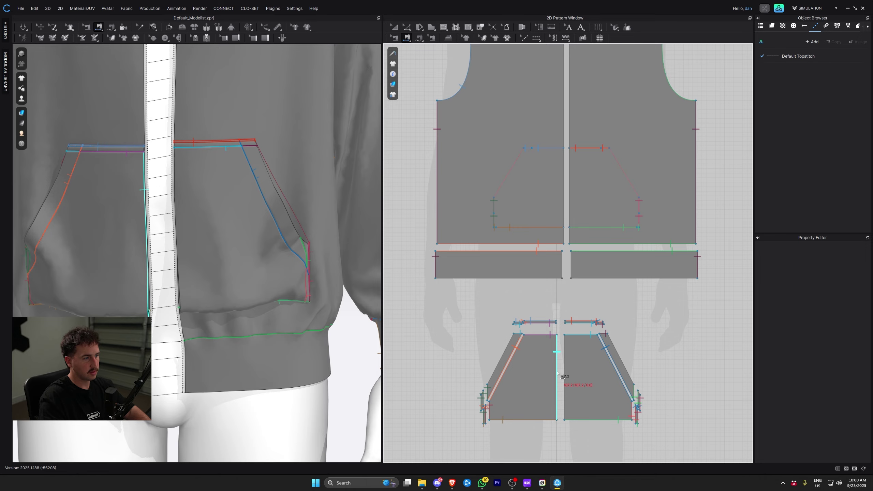
{"action": "key", "text": "m"}
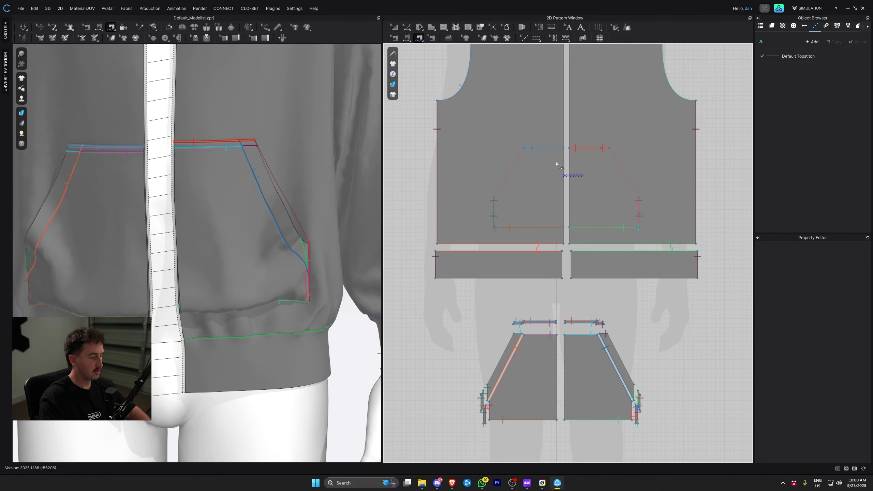
{"action": "left_click", "coordinate": [422, 43]}
{"action": "left_click", "coordinate": [432, 55]}
{"action": "scroll", "coordinate": [564, 149], "scroll_direction": "up", "scroll_amount": 5}
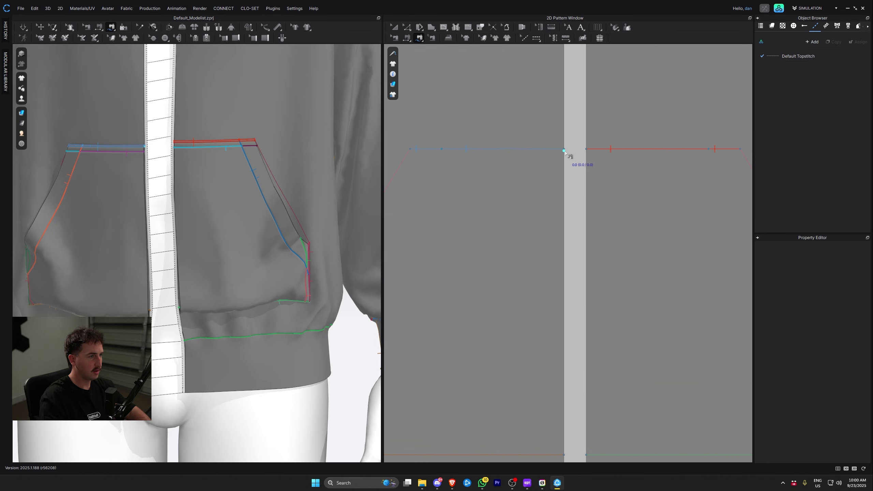
{"action": "left_click", "coordinate": [564, 149]}
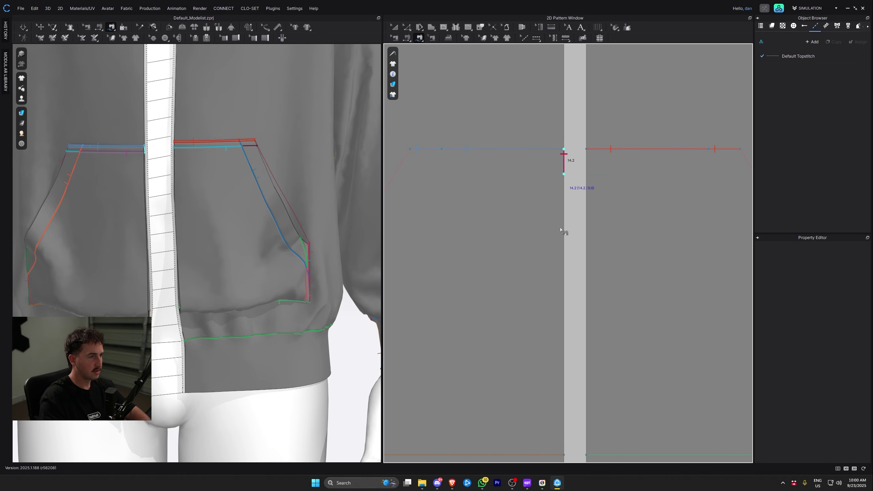
{"action": "scroll", "coordinate": [563, 156], "scroll_direction": "down", "scroll_amount": 4}
{"action": "scroll", "coordinate": [566, 223], "scroll_direction": "up", "scroll_amount": 5}
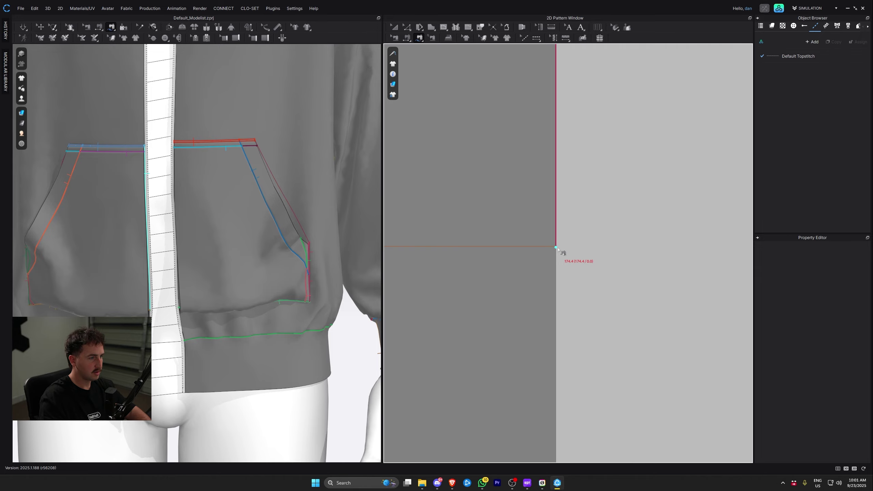
{"action": "left_click", "coordinate": [556, 247]}
{"action": "scroll", "coordinate": [560, 305], "scroll_direction": "down", "scroll_amount": 4}
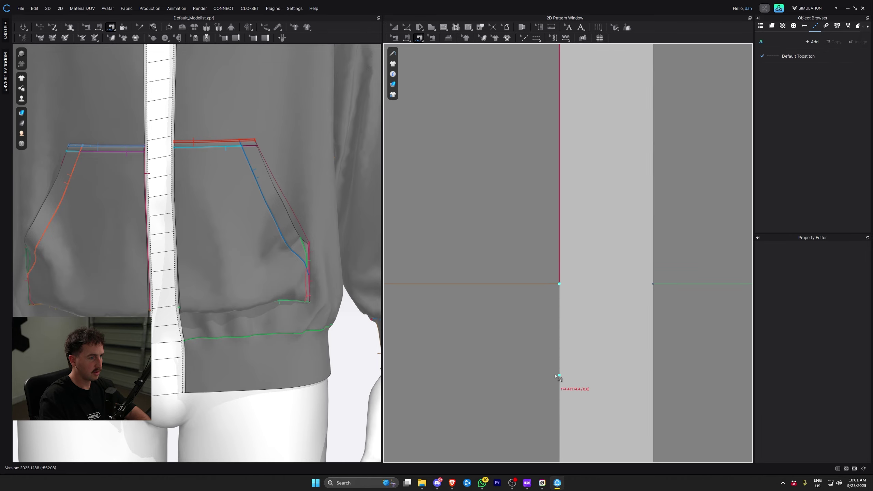
{"action": "middle_click_drag", "start_coordinate": [556, 376], "coordinate": [580, 103]}
{"action": "scroll", "coordinate": [563, 213], "scroll_direction": "down", "scroll_amount": 3}
{"action": "middle_click_drag", "start_coordinate": [562, 242], "coordinate": [579, 86]}
{"action": "scroll", "coordinate": [578, 86], "scroll_direction": "down", "scroll_amount": 4}
{"action": "middle_click_drag", "start_coordinate": [578, 281], "coordinate": [581, 138]}
{"action": "scroll", "coordinate": [581, 147], "scroll_direction": "up", "scroll_amount": 1}
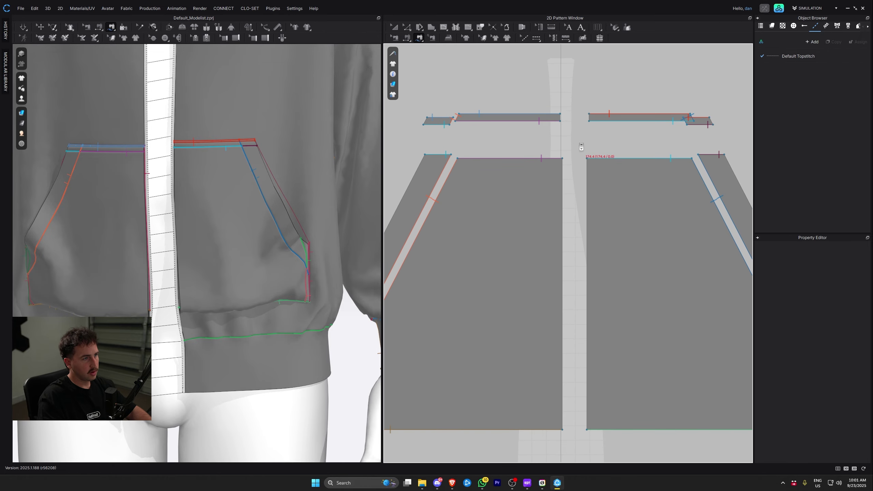
{"action": "key", "text": "Return"}
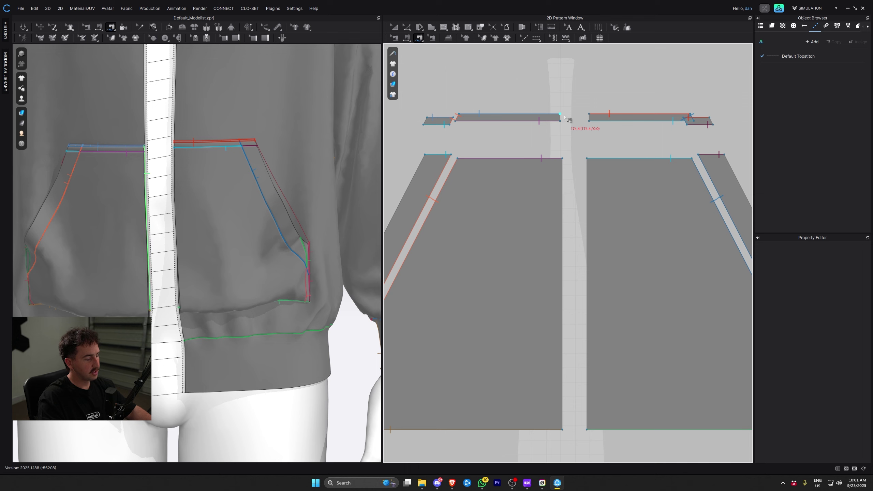
Step: Sew that front edge span to the matching centre edges of the pocket's top strip and main pocket panel
{"action": "left_click", "coordinate": [562, 115]}
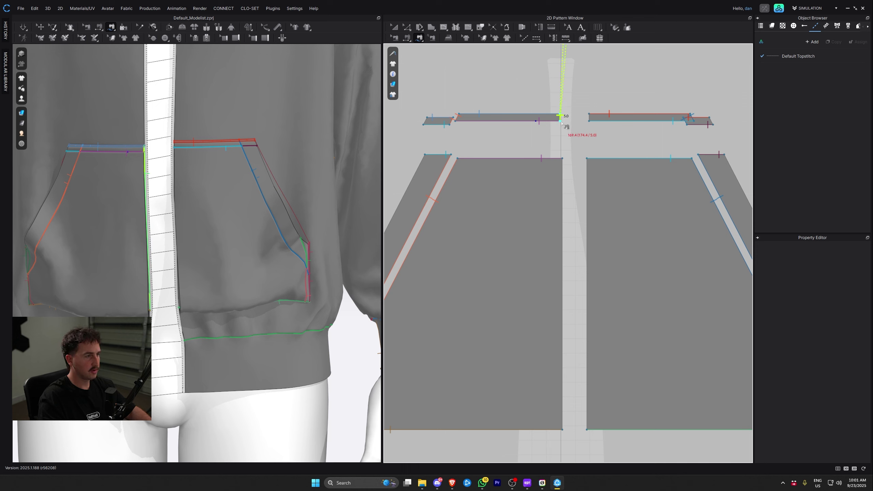
{"action": "left_click", "coordinate": [563, 159]}
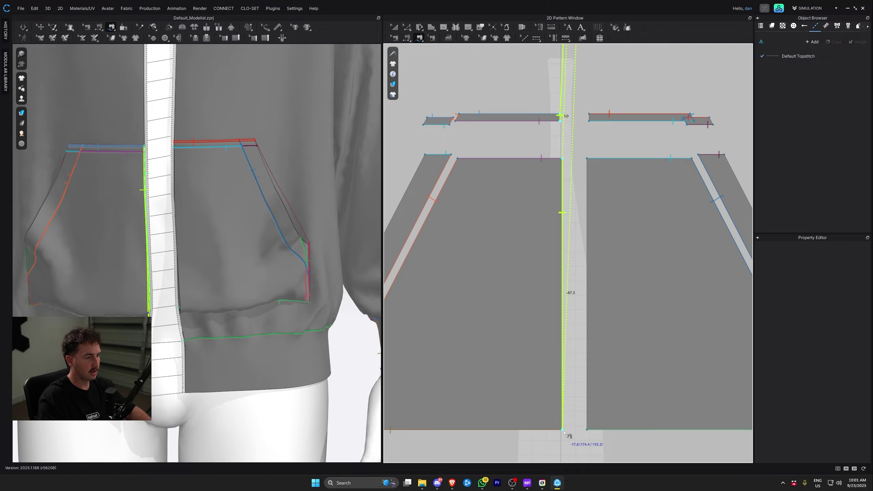
{"action": "left_click", "coordinate": [562, 253]}
Step: Define the same M:N free sewing span on the other front body panel's centre edge, between the pocket outline's upper and lower lines
{"action": "scroll", "coordinate": [562, 261], "scroll_direction": "down", "scroll_amount": 5}
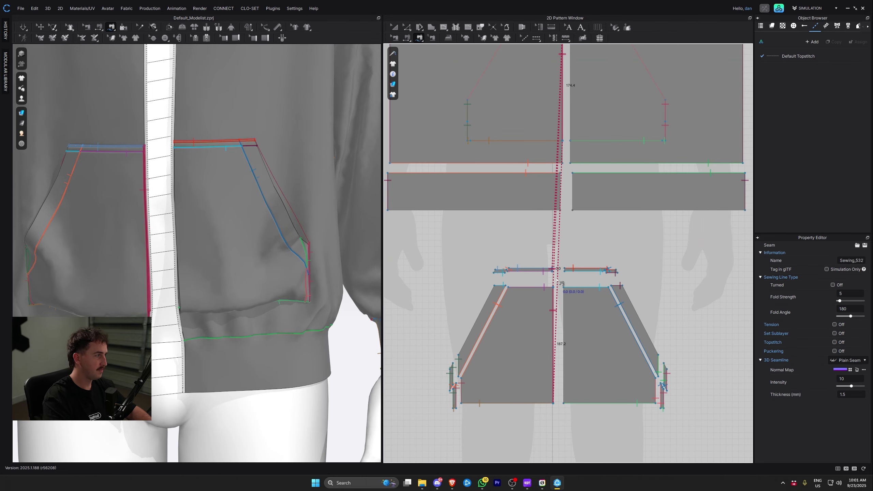
{"action": "scroll", "coordinate": [562, 103], "scroll_direction": "down", "scroll_amount": 5}
{"action": "scroll", "coordinate": [564, 122], "scroll_direction": "up", "scroll_amount": 5}
{"action": "scroll", "coordinate": [565, 123], "scroll_direction": "up", "scroll_amount": 3}
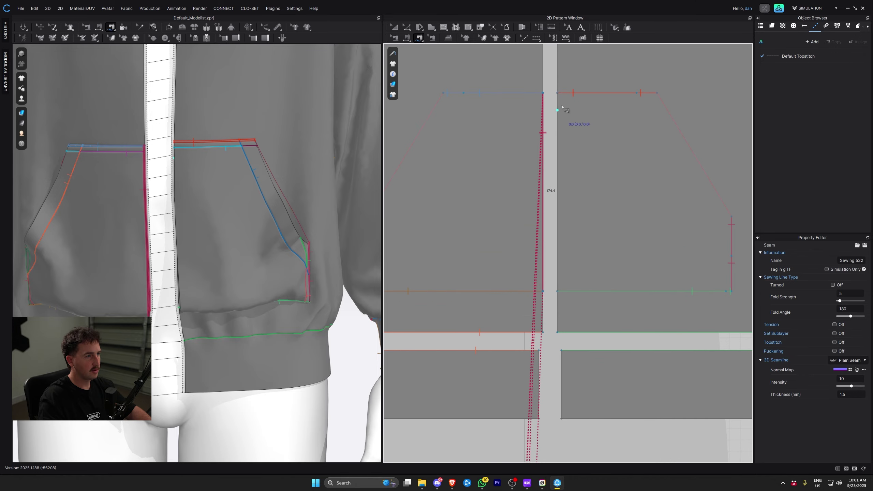
{"action": "scroll", "coordinate": [558, 97], "scroll_direction": "up", "scroll_amount": 6}
{"action": "left_click", "coordinate": [558, 91]}
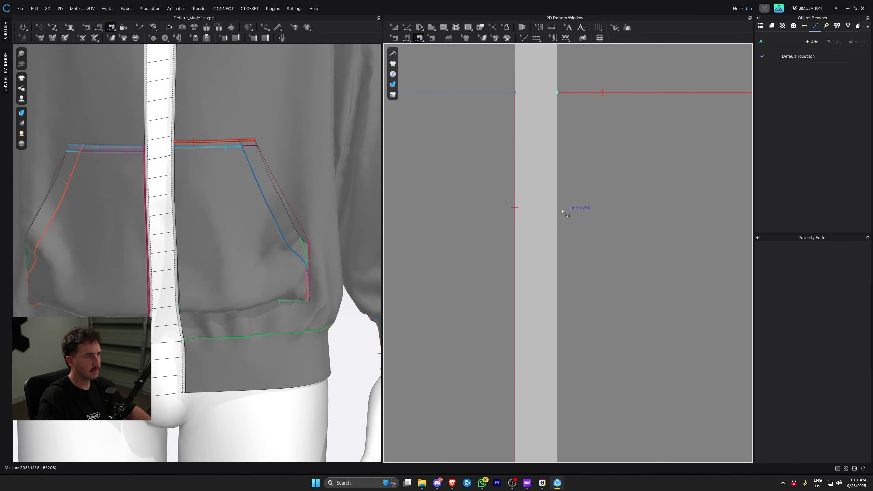
{"action": "scroll", "coordinate": [569, 241], "scroll_direction": "down", "scroll_amount": 5}
{"action": "scroll", "coordinate": [569, 193], "scroll_direction": "up", "scroll_amount": 9}
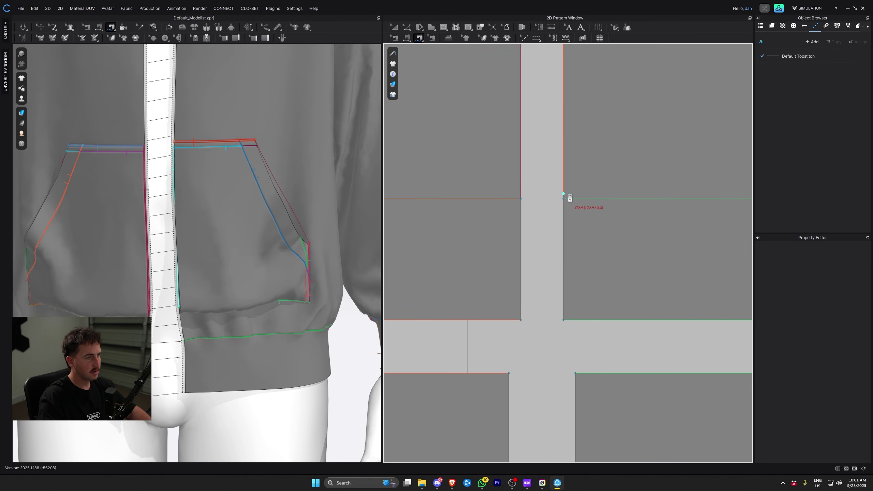
{"action": "scroll", "coordinate": [560, 206], "scroll_direction": "down", "scroll_amount": 5}
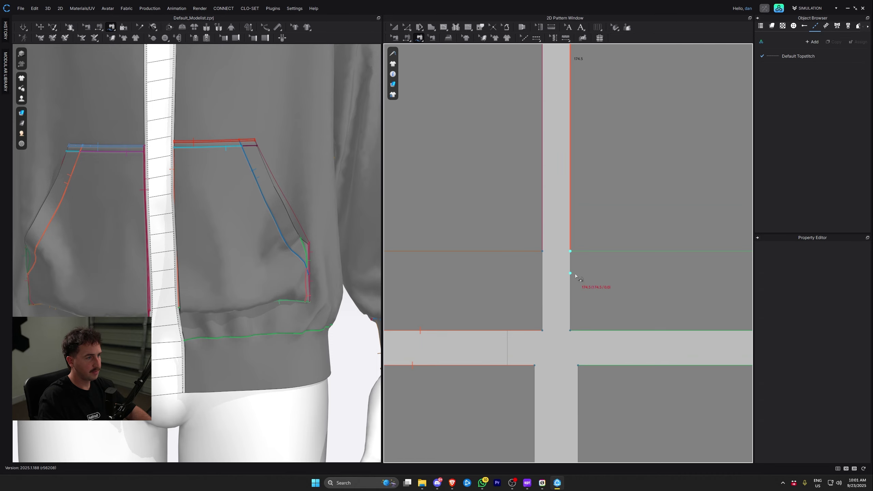
Step: Sew the second span to the centre edges of the other pocket top strip and other main pocket half
{"action": "scroll", "coordinate": [579, 349], "scroll_direction": "up", "scroll_amount": 7}
{"action": "scroll", "coordinate": [549, 217], "scroll_direction": "down", "scroll_amount": 3}
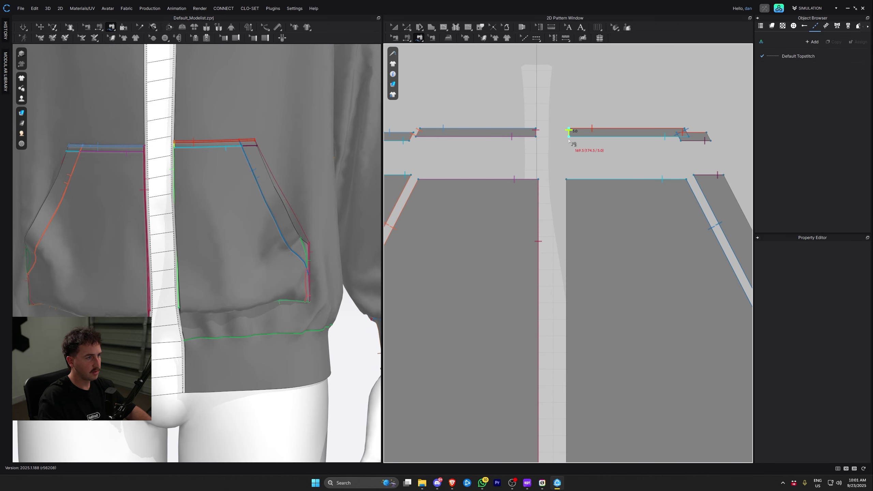
{"action": "left_click", "coordinate": [566, 179]}
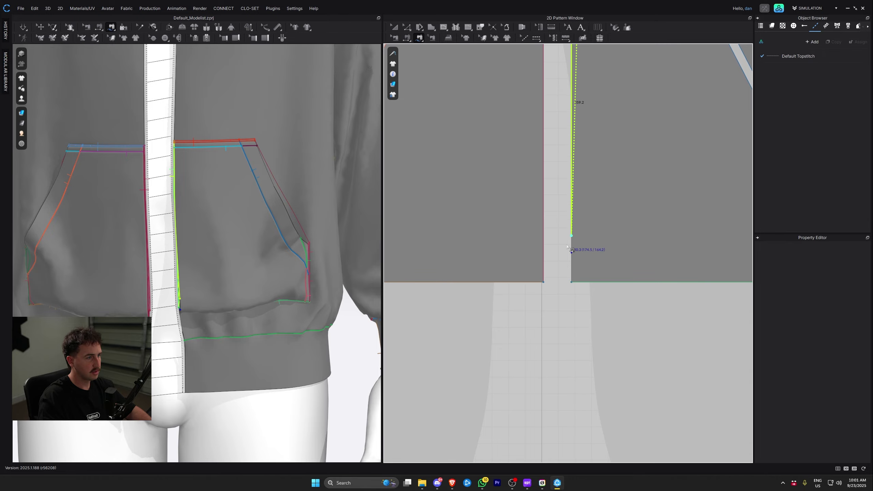
{"action": "left_click", "coordinate": [578, 284]}
{"action": "scroll", "coordinate": [600, 168], "scroll_direction": "down", "scroll_amount": 3}
{"action": "scroll", "coordinate": [601, 163], "scroll_direction": "down", "scroll_amount": 4}
{"action": "scroll", "coordinate": [230, 216], "scroll_direction": "down", "scroll_amount": 5}
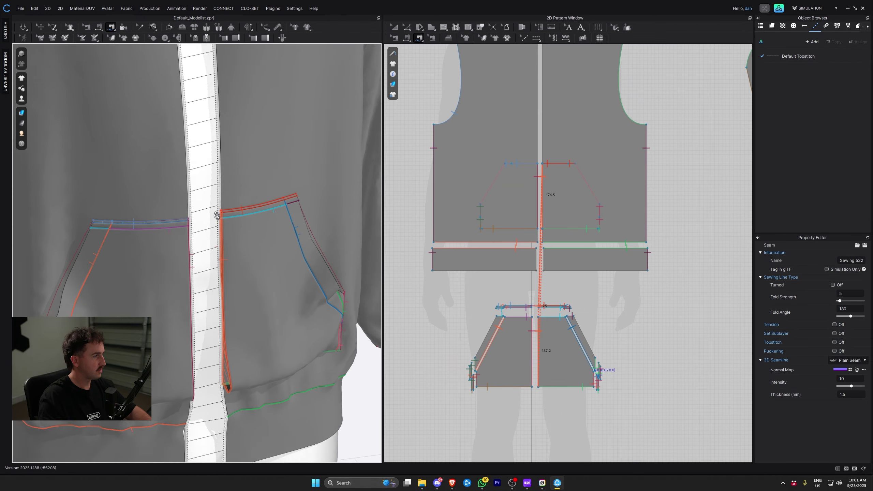
Step: Simulate the hoodie so the zipper closes the front, and pull the pocket area downward to settle the fabric
{"action": "right_click_drag", "start_coordinate": [228, 213], "coordinate": [225, 216]}
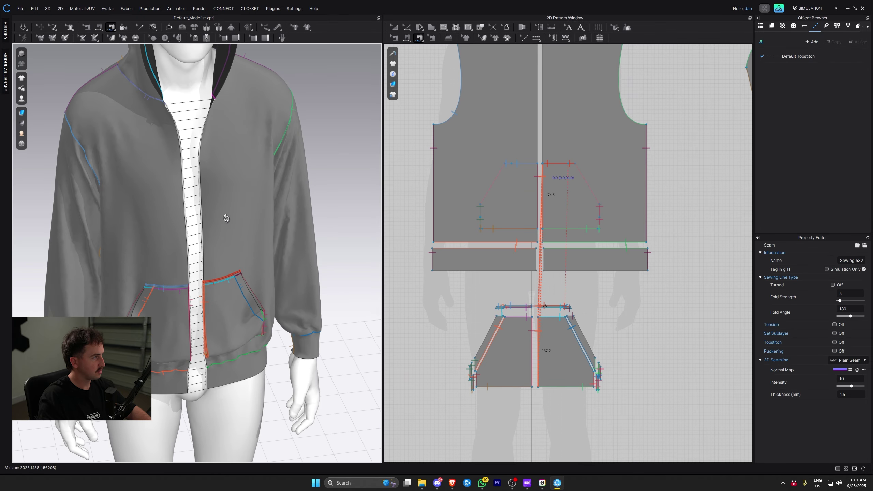
{"action": "middle_click_drag", "start_coordinate": [259, 190], "coordinate": [267, 221]}
{"action": "key", "text": "space"}
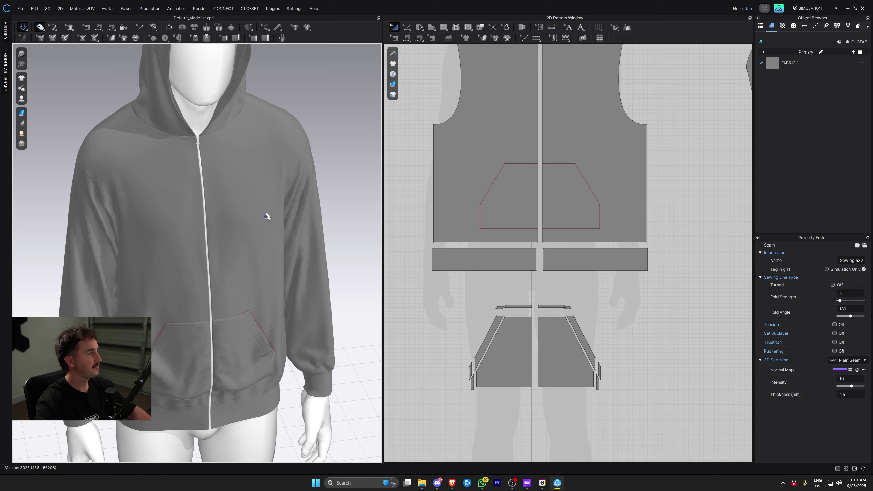
{"action": "right_click_drag", "start_coordinate": [265, 216], "coordinate": [253, 186]}
{"action": "middle_click_drag", "start_coordinate": [253, 186], "coordinate": [262, 261]}
{"action": "left_click_drag", "start_coordinate": [220, 337], "coordinate": [223, 359]}
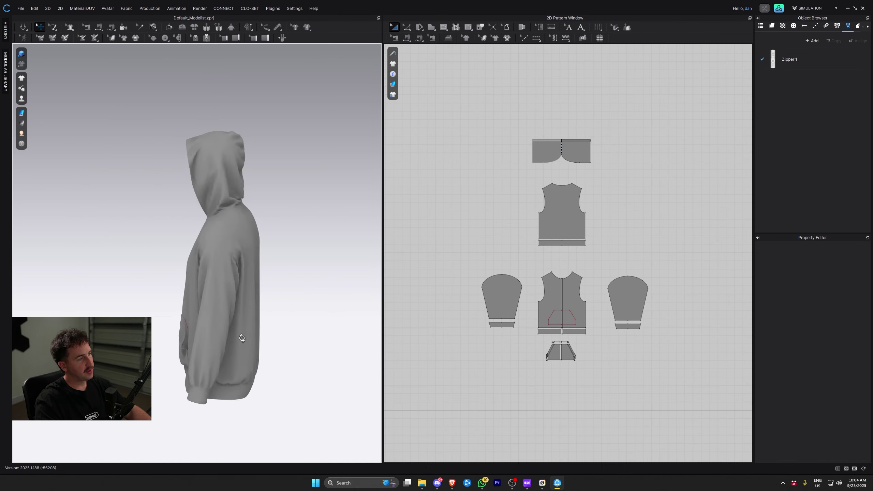
Step: Select all the hoodie's pattern pieces and set their particle distance to 5 mm
{"action": "right_click_drag", "start_coordinate": [261, 333], "coordinate": [306, 334]}
{"action": "left_click_drag", "start_coordinate": [475, 126], "coordinate": [676, 419]}
{"action": "scroll", "coordinate": [845, 374], "scroll_direction": "down", "scroll_amount": 1}
{"action": "left_click", "coordinate": [850, 331]}
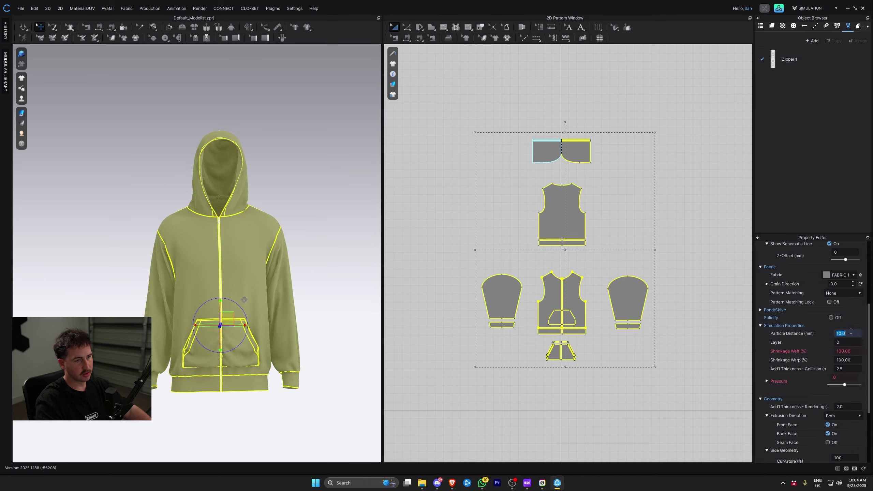
{"action": "left_click", "coordinate": [131, 204]}
Step: Simulate the refined hoodie and tug the hood from several sides to shape its drape
{"action": "key", "text": "space"}
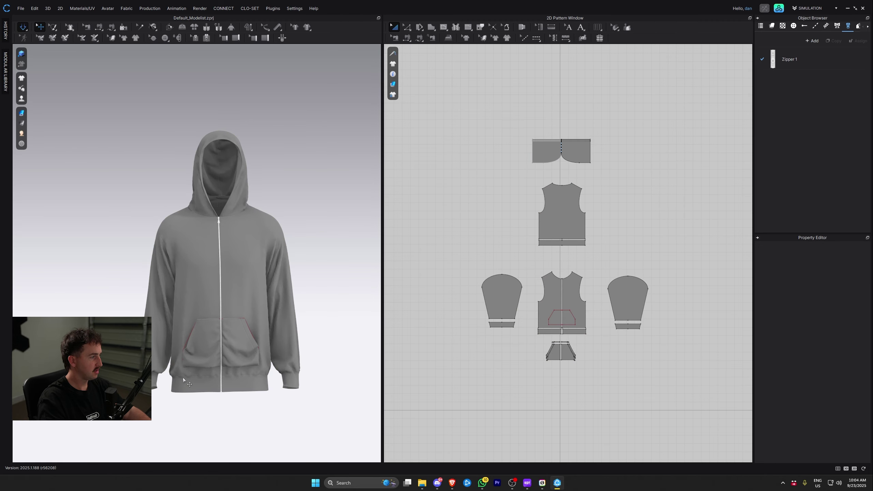
{"action": "right_click_drag", "start_coordinate": [247, 381], "coordinate": [275, 369]}
{"action": "scroll", "coordinate": [252, 325], "scroll_direction": "up", "scroll_amount": 3}
{"action": "scroll", "coordinate": [260, 350], "scroll_direction": "up", "scroll_amount": 2}
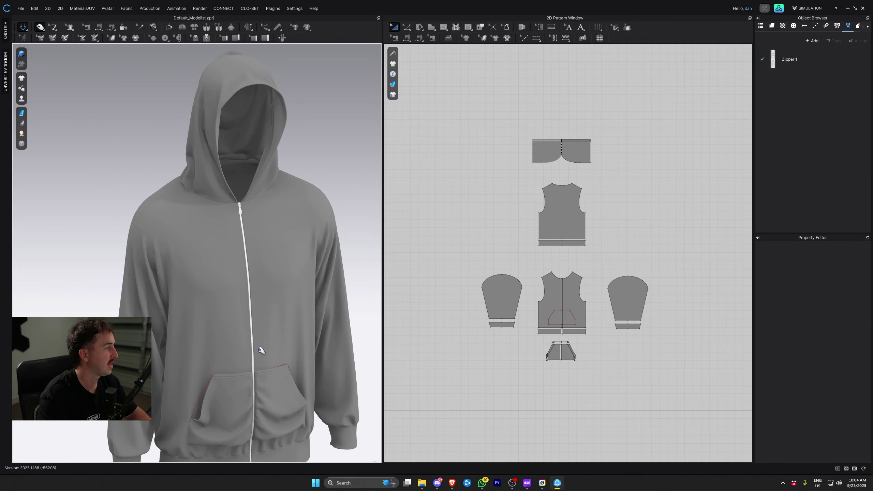
{"action": "right_click_drag", "start_coordinate": [238, 148], "coordinate": [261, 142]}
{"action": "left_click", "coordinate": [269, 146]}
{"action": "mouse_move", "coordinate": [321, 161]}
{"action": "left_mouse_down"}
{"action": "mouse_move", "coordinate": [302, 145]}
{"action": "mouse_move", "coordinate": [324, 160]}
{"action": "left_mouse_up"}
{"action": "right_click_drag", "start_coordinate": [348, 179], "coordinate": [279, 195]}
{"action": "left_click_drag", "start_coordinate": [243, 145], "coordinate": [216, 158]}
{"action": "right_click_drag", "start_coordinate": [352, 179], "coordinate": [276, 180]}
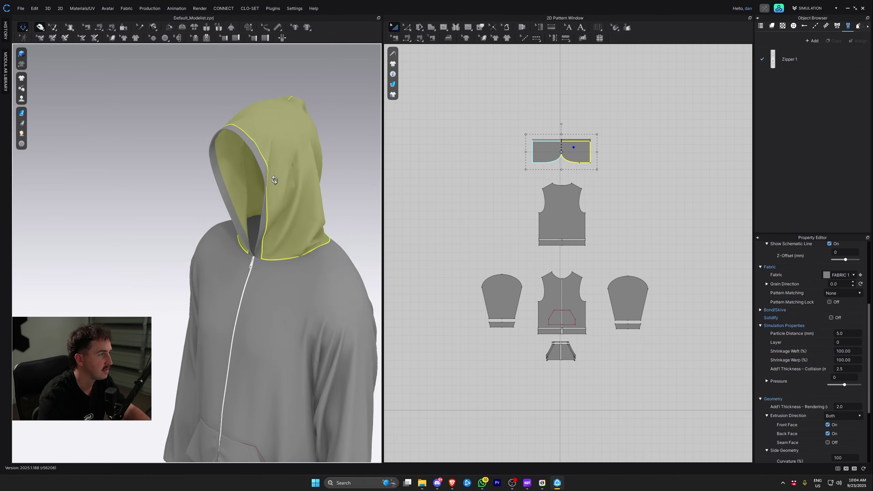
{"action": "right_click_drag", "start_coordinate": [275, 180], "coordinate": [270, 180]}
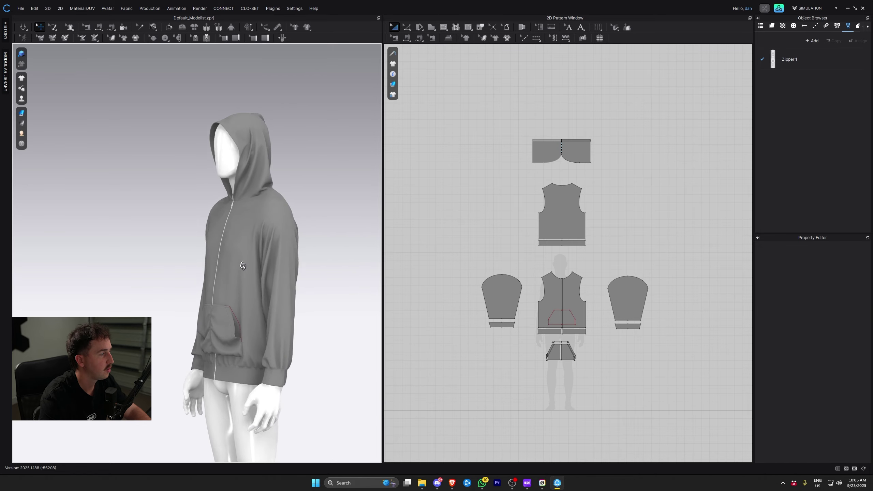
Step: Open the UV Editor and look over the UV layout of the hoodie's pieces
{"action": "right_click_drag", "start_coordinate": [237, 269], "coordinate": [291, 269]}
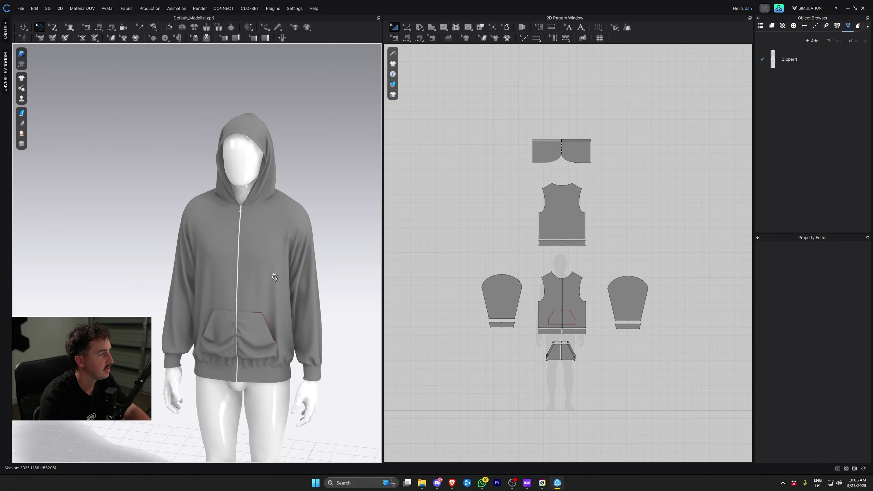
{"action": "left_click", "coordinate": [289, 11]}
{"action": "mouse_move", "coordinate": [220, 10]}
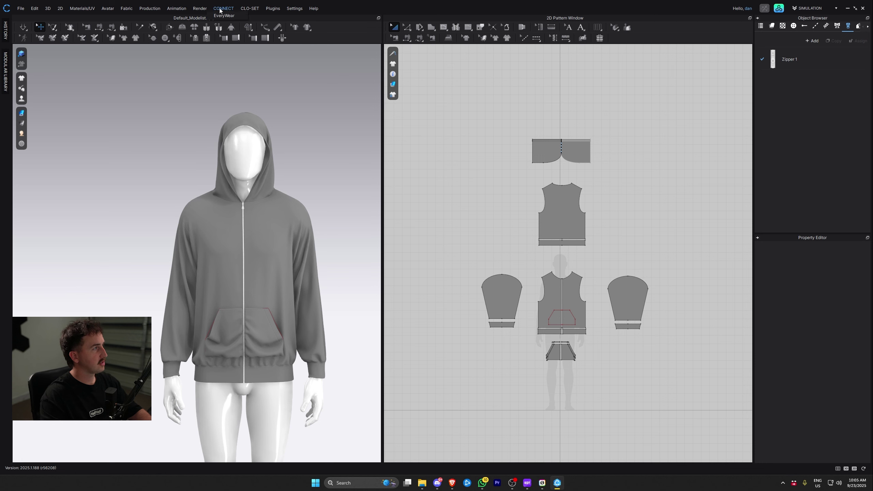
{"action": "mouse_move", "coordinate": [82, 8]}
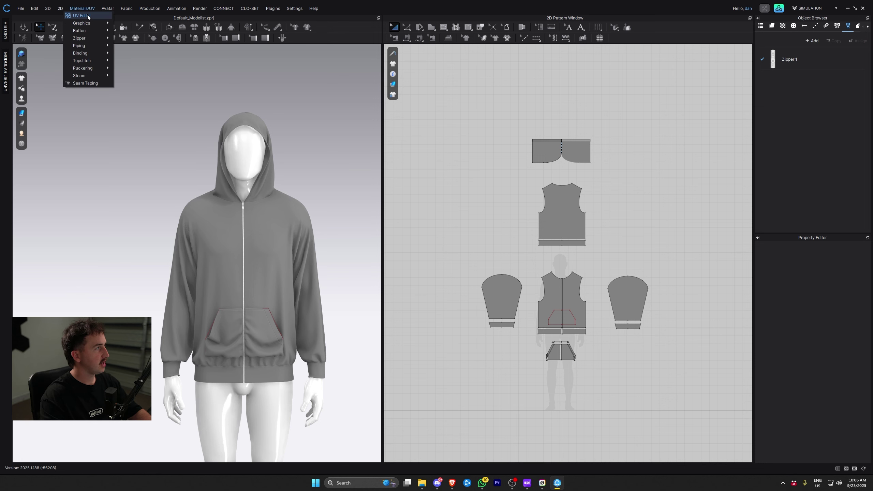
{"action": "left_click", "coordinate": [88, 17]}
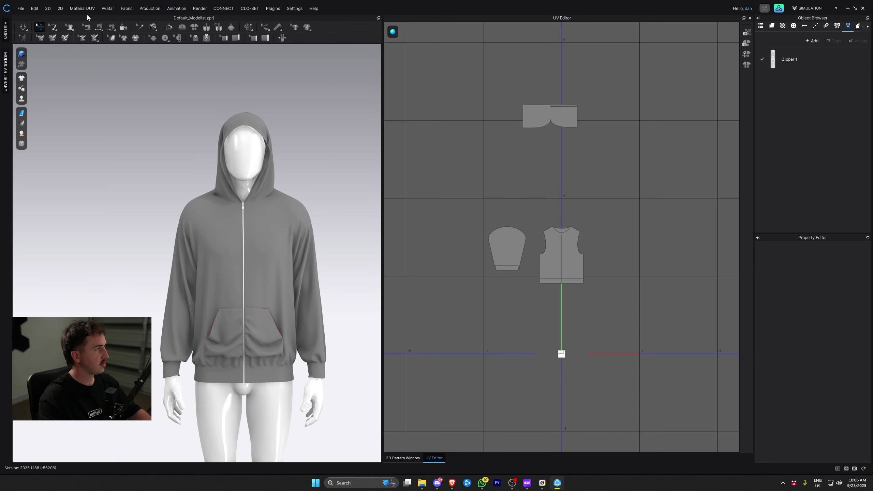
{"action": "scroll", "coordinate": [574, 186], "scroll_direction": "down", "scroll_amount": 3}
{"action": "scroll", "coordinate": [586, 181], "scroll_direction": "up", "scroll_amount": 5}
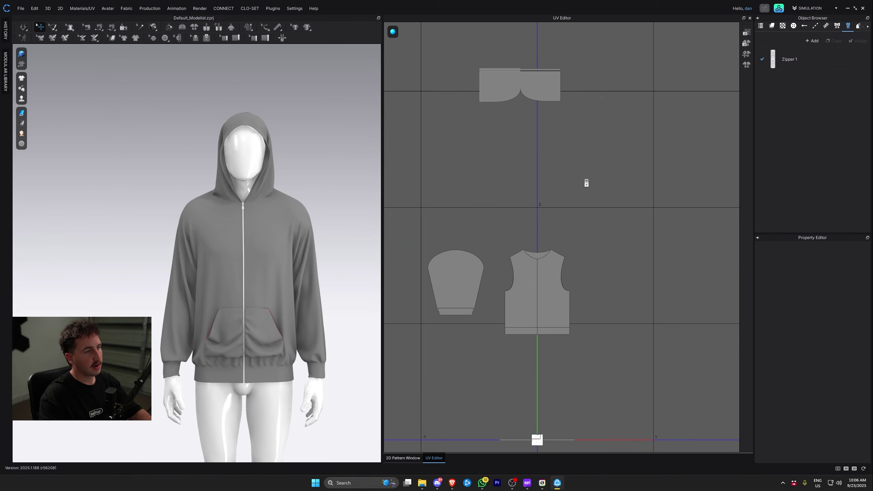
{"action": "middle_click_drag", "start_coordinate": [587, 181], "coordinate": [586, 160]}
{"action": "scroll", "coordinate": [584, 161], "scroll_direction": "down", "scroll_amount": 2}
{"action": "mouse_move", "coordinate": [313, 269]}
{"action": "right_mouse_down"}
{"action": "mouse_move", "coordinate": [452, 255]}
{"action": "mouse_move", "coordinate": [292, 271]}
{"action": "mouse_move", "coordinate": [326, 272]}
{"action": "mouse_move", "coordinate": [299, 270]}
{"action": "right_mouse_up"}
{"action": "right_click", "coordinate": [595, 164]}
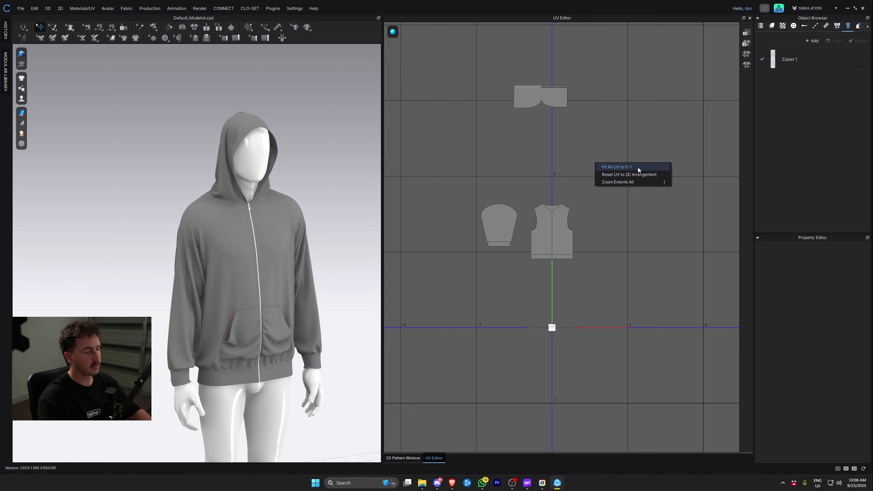
{"action": "left_click", "coordinate": [637, 167]}
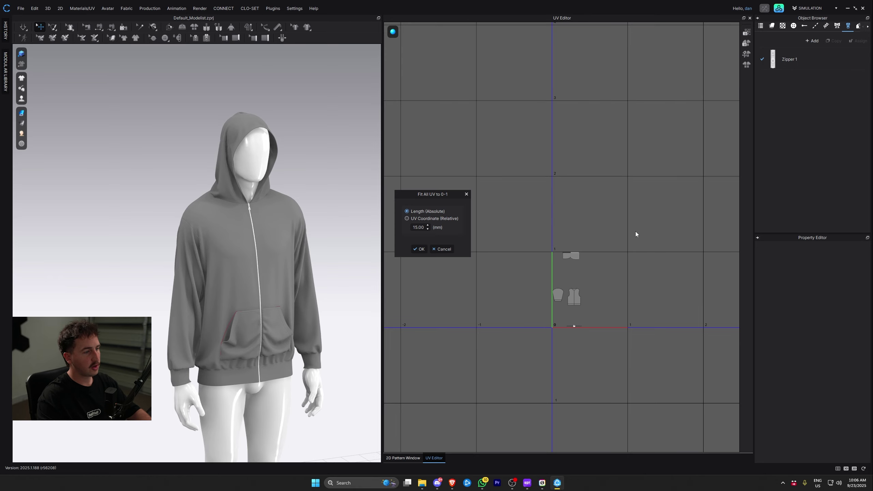
{"action": "left_click", "coordinate": [445, 251]}
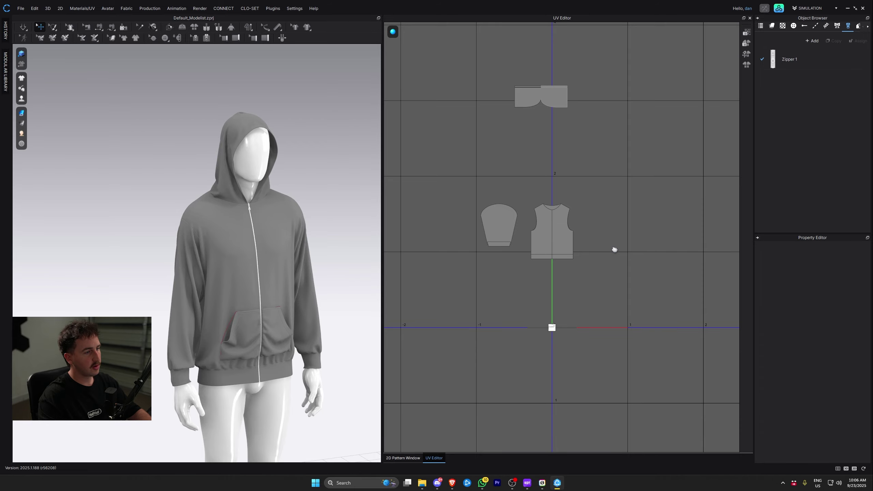
Step: Reset the hoodie's UV layout to match the 2D pattern arrangement
{"action": "middle_click_drag", "start_coordinate": [614, 250], "coordinate": [605, 237]}
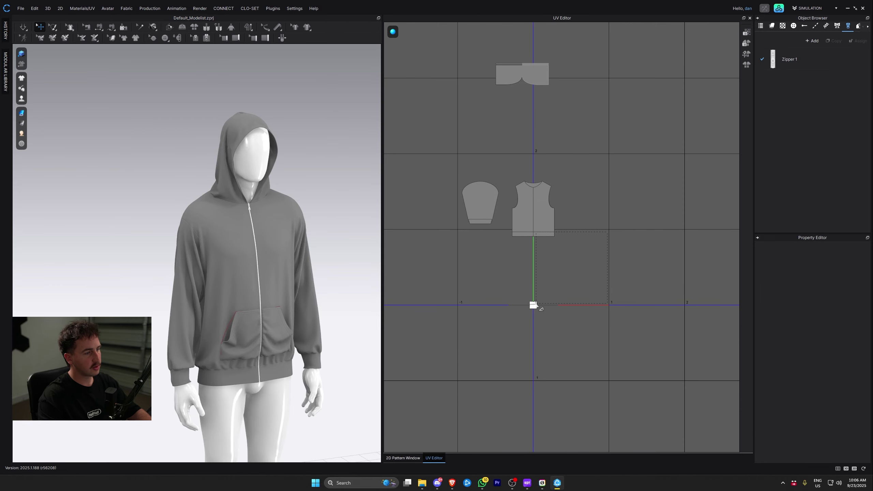
{"action": "middle_click_drag", "start_coordinate": [616, 159], "coordinate": [612, 185]}
{"action": "right_click", "coordinate": [586, 179]}
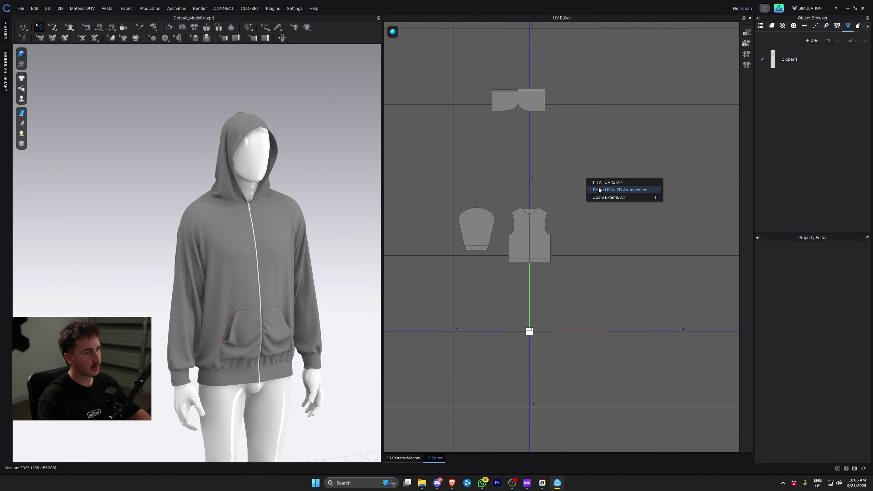
{"action": "left_click", "coordinate": [624, 190]}
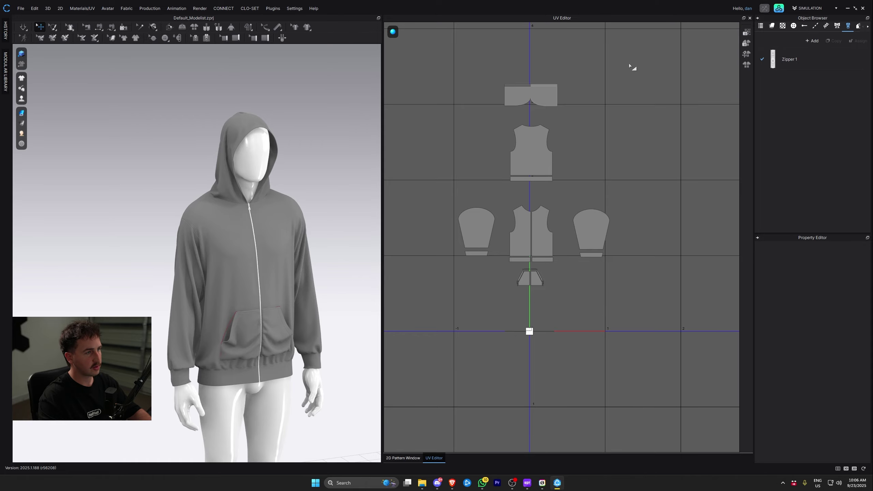
Step: Select all the hoodie's UV pieces, scale them down, and move them into the 0–1 UV square
{"action": "left_click_drag", "start_coordinate": [425, 367], "coordinate": [425, 365]}
{"action": "scroll", "coordinate": [426, 365], "scroll_direction": "down", "scroll_amount": 2}
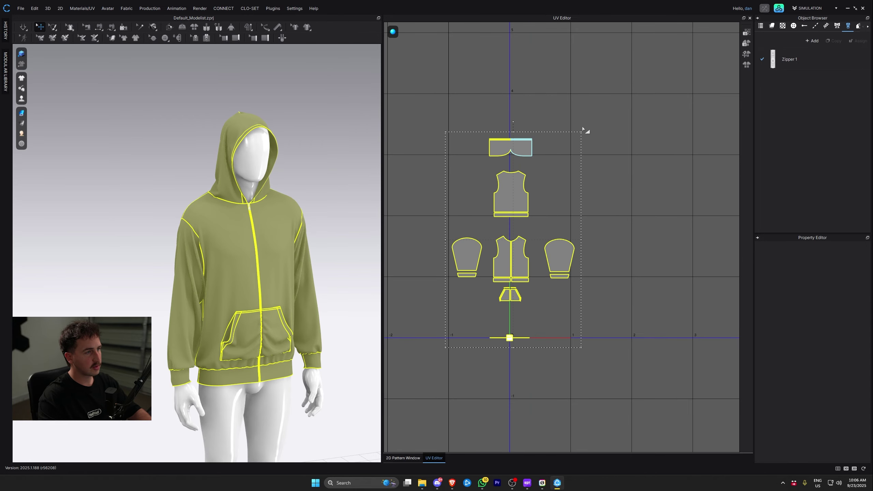
{"action": "left_click_drag", "start_coordinate": [582, 130], "coordinate": [514, 314]}
{"action": "scroll", "coordinate": [514, 314], "scroll_direction": "up", "scroll_amount": 4}
{"action": "middle_click_drag", "start_coordinate": [514, 313], "coordinate": [603, 270]}
{"action": "left_click_drag", "start_coordinate": [551, 268], "coordinate": [695, 259]}
{"action": "middle_click_drag", "start_coordinate": [695, 260], "coordinate": [605, 271]}
{"action": "left_click", "coordinate": [666, 260]}
{"action": "scroll", "coordinate": [646, 261], "scroll_direction": "up", "scroll_amount": 4}
Step: Place the back body with its hem beside the front pieces, and stack one sleeve with its cuff above the other
{"action": "left_click_drag", "start_coordinate": [457, 171], "coordinate": [550, 191]}
{"action": "left_click", "coordinate": [538, 309]}
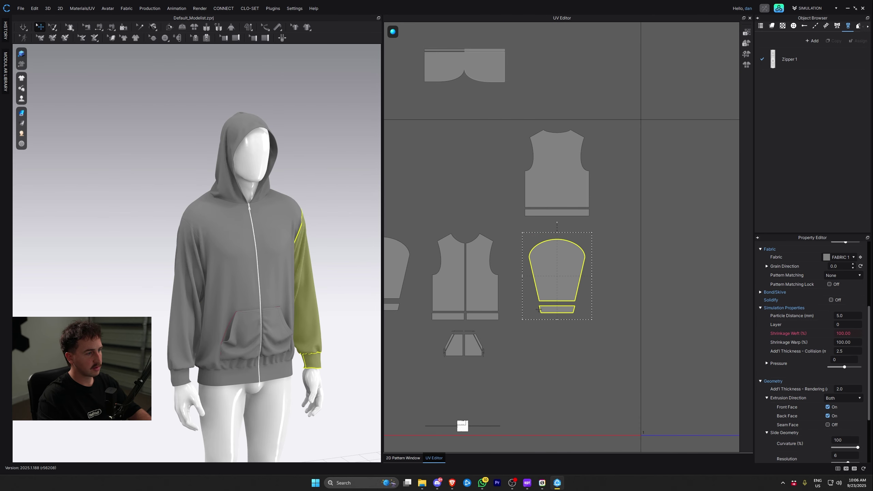
{"action": "middle_click_drag", "start_coordinate": [538, 309], "coordinate": [580, 318]}
{"action": "left_click_drag", "start_coordinate": [594, 290], "coordinate": [418, 206]}
{"action": "left_click_drag", "start_coordinate": [610, 185], "coordinate": [589, 288]}
{"action": "left_click", "coordinate": [563, 382]}
Step: Spread the overlapping small white UV islands near the UV origin apart and separate the overlapping zipper strips
{"action": "scroll", "coordinate": [573, 317], "scroll_direction": "up", "scroll_amount": 4}
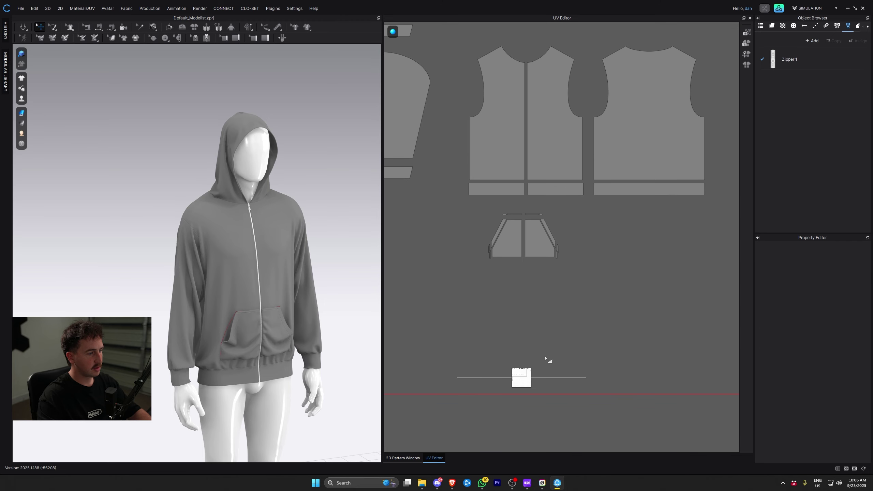
{"action": "left_click_drag", "start_coordinate": [517, 335], "coordinate": [516, 332]}
{"action": "left_click_drag", "start_coordinate": [519, 374], "coordinate": [542, 352]}
{"action": "left_click_drag", "start_coordinate": [520, 378], "coordinate": [543, 332]}
{"action": "left_click_drag", "start_coordinate": [521, 378], "coordinate": [524, 317]}
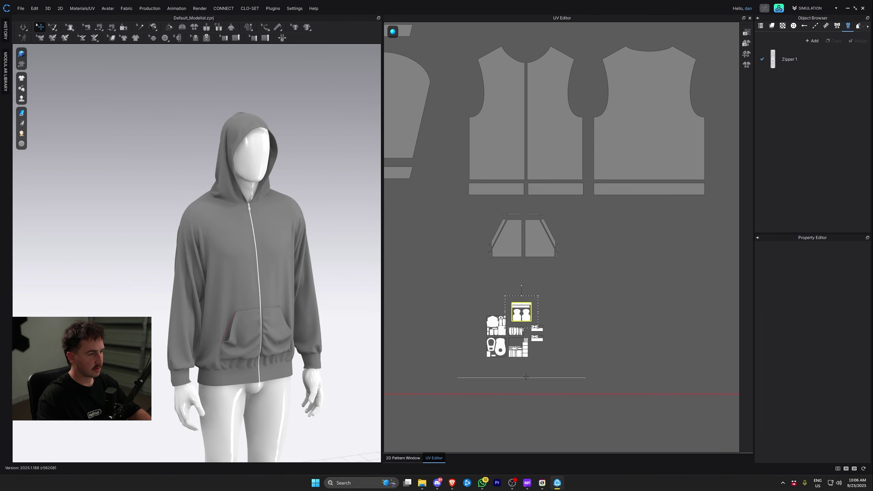
{"action": "left_click_drag", "start_coordinate": [536, 377], "coordinate": [539, 359]}
{"action": "scroll", "coordinate": [555, 355], "scroll_direction": "down", "scroll_amount": 3}
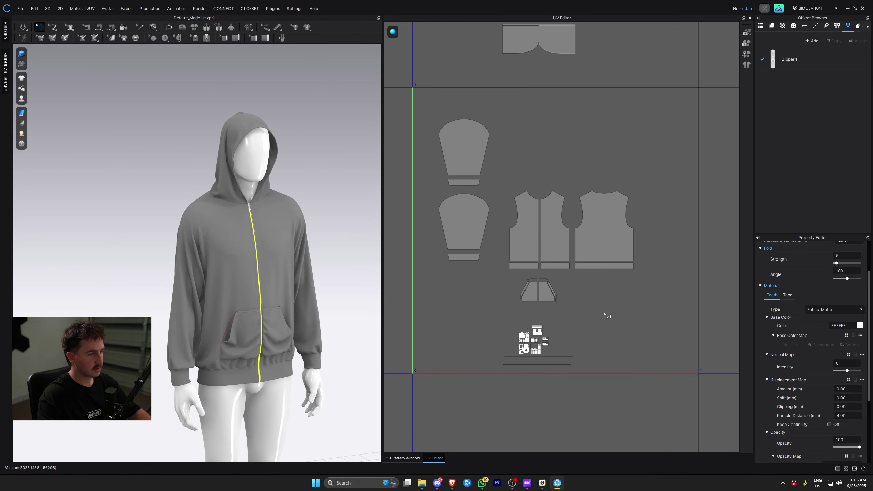
{"action": "left_click", "coordinate": [605, 313]}
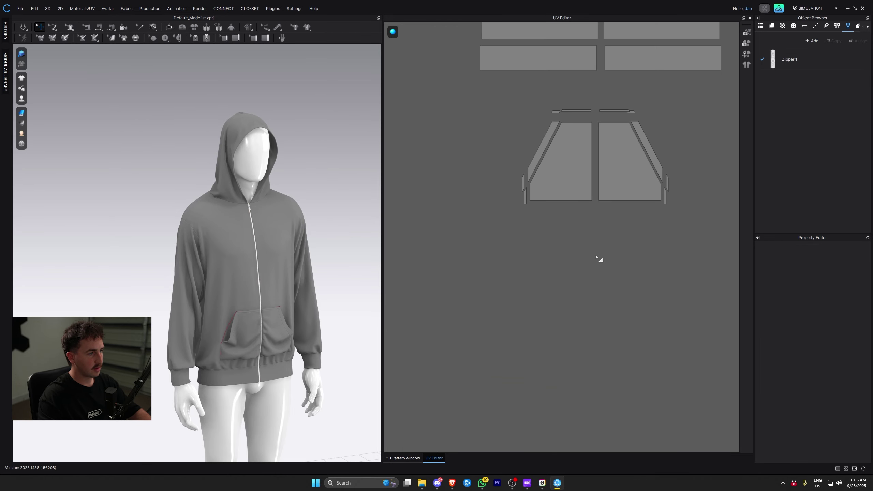
Step: Nudge the pocket's upper-right tab and right side strip, and move the slanted facing and side strips of its left half outward
{"action": "scroll", "coordinate": [596, 257], "scroll_direction": "up", "scroll_amount": 4}
{"action": "left_click", "coordinate": [607, 160]}
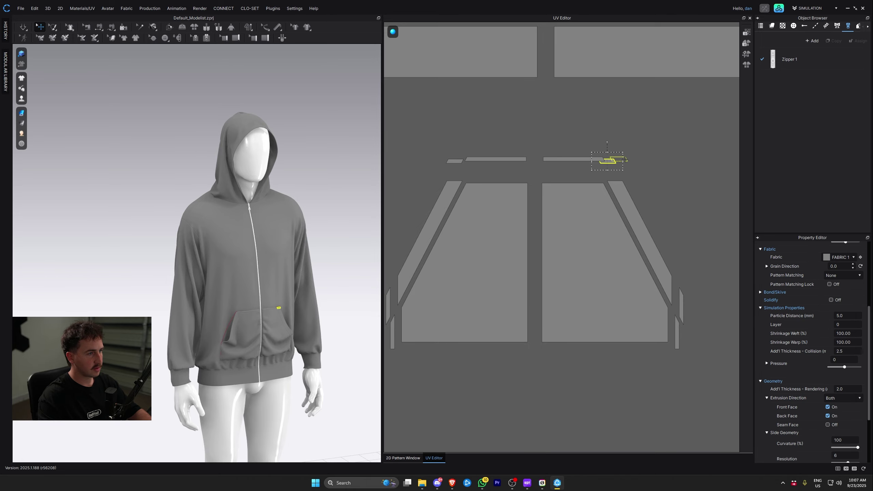
{"action": "left_click", "coordinate": [680, 305]}
{"action": "left_click_drag", "start_coordinate": [679, 303], "coordinate": [677, 301]}
{"action": "left_click", "coordinate": [666, 245]}
{"action": "middle_click_drag", "start_coordinate": [470, 253], "coordinate": [552, 246]}
{"action": "left_click_drag", "start_coordinate": [470, 299], "coordinate": [465, 295]}
{"action": "left_click_drag", "start_coordinate": [473, 332], "coordinate": [466, 340]}
{"action": "left_click_drag", "start_coordinate": [494, 264], "coordinate": [490, 260]}
Step: Move the slanted facing and both narrow side strips of the pocket's right half away from its panel
{"action": "middle_click_drag", "start_coordinate": [598, 248], "coordinate": [489, 259]}
{"action": "left_click", "coordinate": [630, 256]}
{"action": "left_click_drag", "start_coordinate": [630, 256], "coordinate": [639, 249]}
{"action": "left_click_drag", "start_coordinate": [653, 304], "coordinate": [664, 304]}
{"action": "left_click_drag", "start_coordinate": [652, 343], "coordinate": [666, 347]}
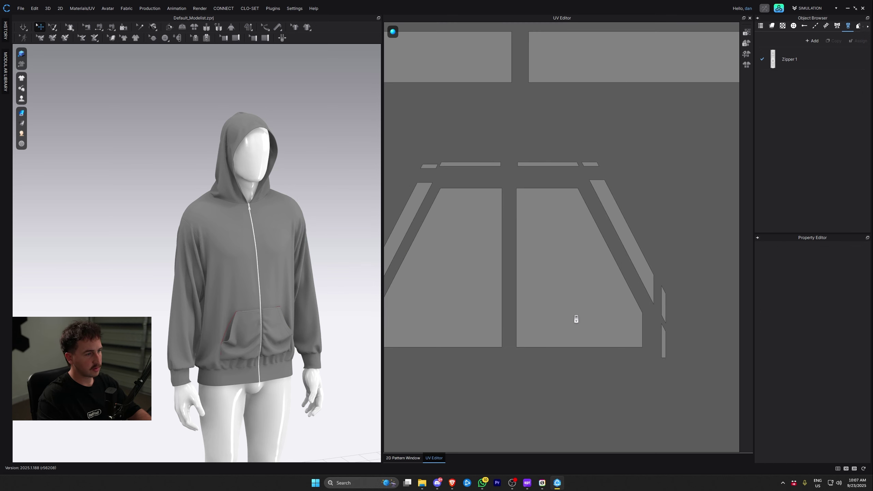
Step: Shift the small tabs at both ends of the pocket's top edge outward, clear of the neighbouring strips
{"action": "scroll", "coordinate": [571, 224], "scroll_direction": "down", "scroll_amount": 3}
{"action": "scroll", "coordinate": [480, 224], "scroll_direction": "up", "scroll_amount": 3}
{"action": "left_click", "coordinate": [477, 210]}
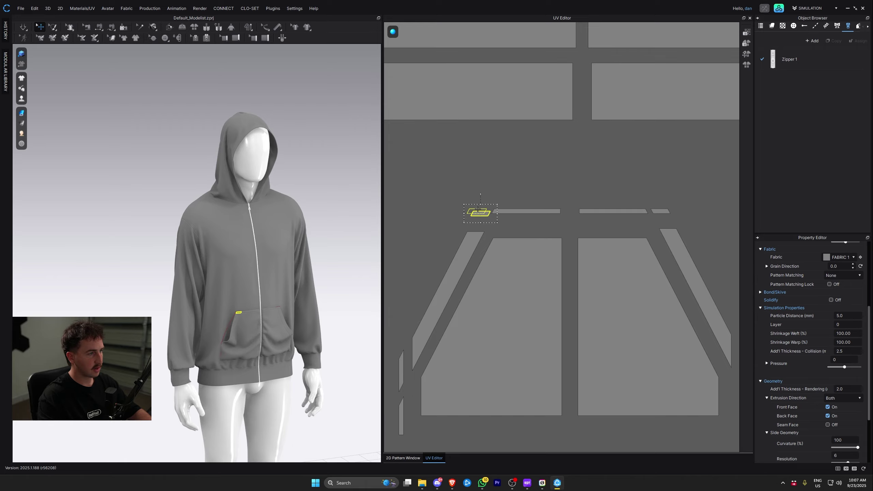
{"action": "left_click_drag", "start_coordinate": [477, 209], "coordinate": [477, 209]}
{"action": "left_click_drag", "start_coordinate": [661, 211], "coordinate": [662, 211]}
{"action": "scroll", "coordinate": [666, 230], "scroll_direction": "down", "scroll_amount": 3}
Step: Move the hood pieces into the 0–1 UV square, just above the front body pieces
{"action": "left_click_drag", "start_coordinate": [719, 208], "coordinate": [519, 356]}
{"action": "scroll", "coordinate": [482, 271], "scroll_direction": "down", "scroll_amount": 4}
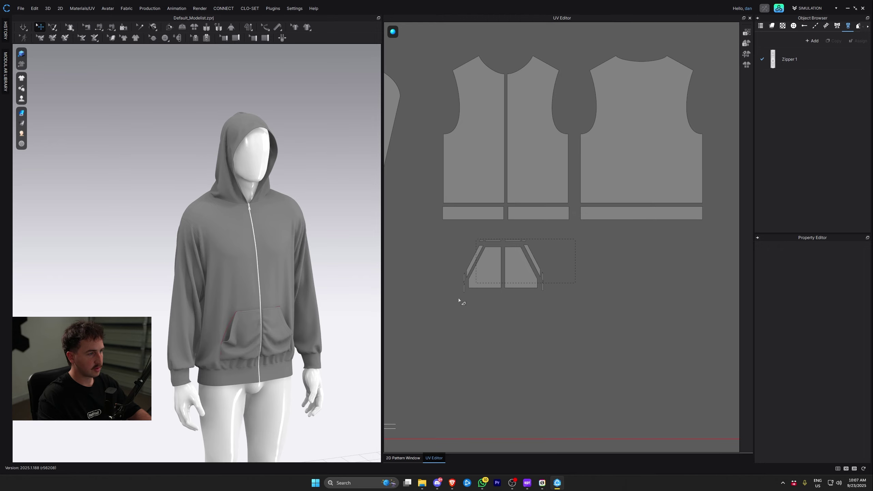
{"action": "left_click_drag", "start_coordinate": [459, 299], "coordinate": [454, 304]}
{"action": "scroll", "coordinate": [511, 297], "scroll_direction": "down", "scroll_amount": 2}
{"action": "middle_click_drag", "start_coordinate": [519, 303], "coordinate": [612, 343]}
{"action": "scroll", "coordinate": [611, 343], "scroll_direction": "down", "scroll_amount": 3}
{"action": "left_click_drag", "start_coordinate": [672, 115], "coordinate": [555, 180]}
{"action": "left_click_drag", "start_coordinate": [620, 153], "coordinate": [632, 243]}
{"action": "left_click_drag", "start_coordinate": [708, 193], "coordinate": [650, 230]}
Step: Move all the pocket pieces beside the hood, above the back body piece
{"action": "left_click", "coordinate": [609, 331]}
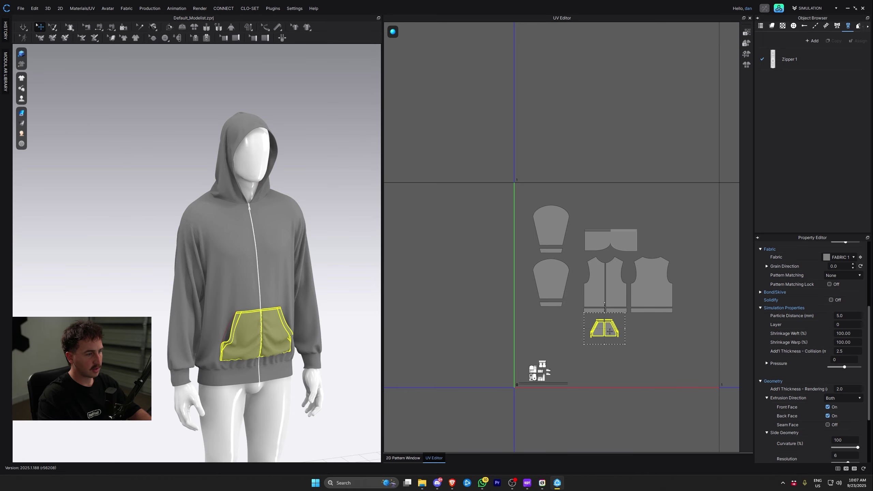
{"action": "left_click_drag", "start_coordinate": [651, 264], "coordinate": [681, 215]}
{"action": "left_click", "coordinate": [668, 208]}
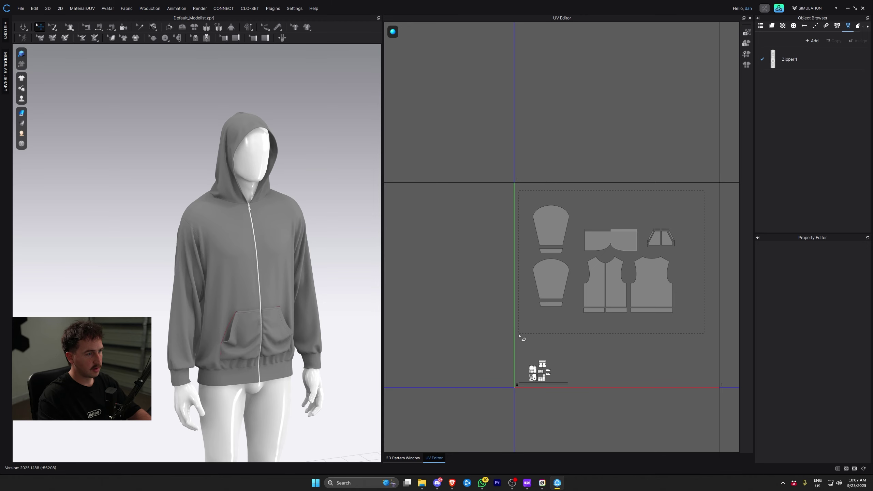
Step: Select all the hoodie's fabric UV pieces and scale them up to fill the width and upper part of the UV square
{"action": "left_click_drag", "start_coordinate": [519, 335], "coordinate": [519, 334]}
{"action": "left_click_drag", "start_coordinate": [680, 321], "coordinate": [719, 349]}
{"action": "left_click_drag", "start_coordinate": [529, 203], "coordinate": [515, 192]}
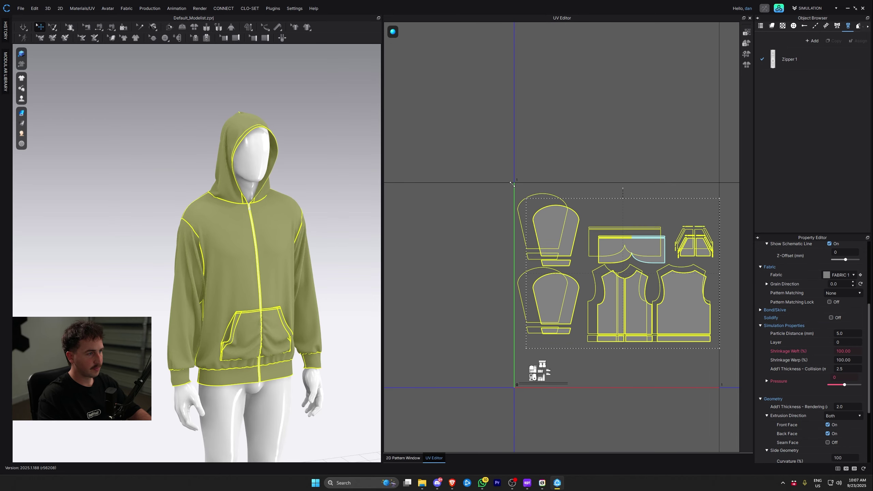
{"action": "left_click", "coordinate": [571, 157]}
Step: Examine the packed UV layout up close and as a whole, and return to the 2D Pattern Window
{"action": "scroll", "coordinate": [662, 312], "scroll_direction": "up", "scroll_amount": 2}
{"action": "scroll", "coordinate": [661, 311], "scroll_direction": "up", "scroll_amount": 3}
{"action": "middle_click_drag", "start_coordinate": [660, 310], "coordinate": [609, 277]}
{"action": "scroll", "coordinate": [555, 305], "scroll_direction": "down", "scroll_amount": 6}
{"action": "scroll", "coordinate": [551, 305], "scroll_direction": "down", "scroll_amount": 2}
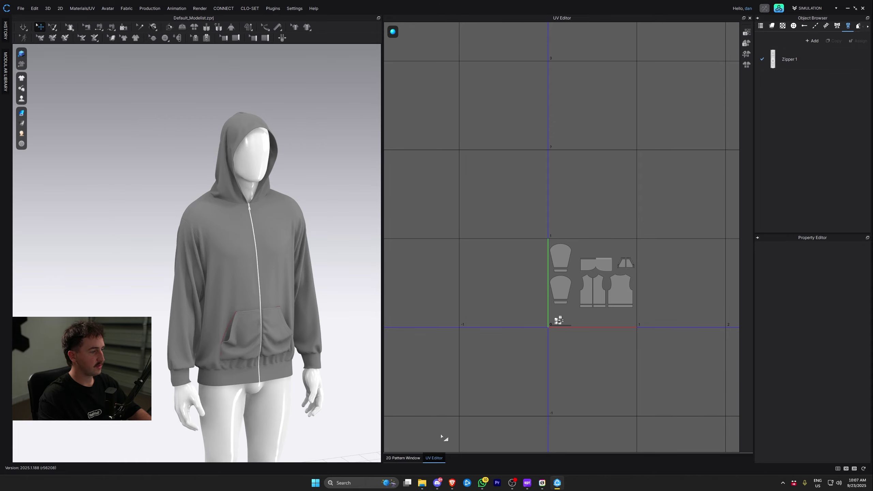
{"action": "left_click", "coordinate": [402, 458]}
{"action": "right_click_drag", "start_coordinate": [272, 297], "coordinate": [260, 304]}
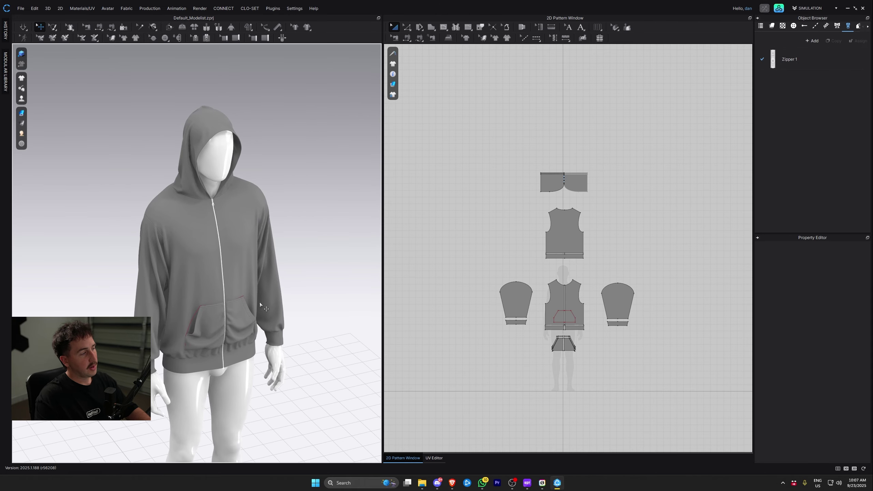